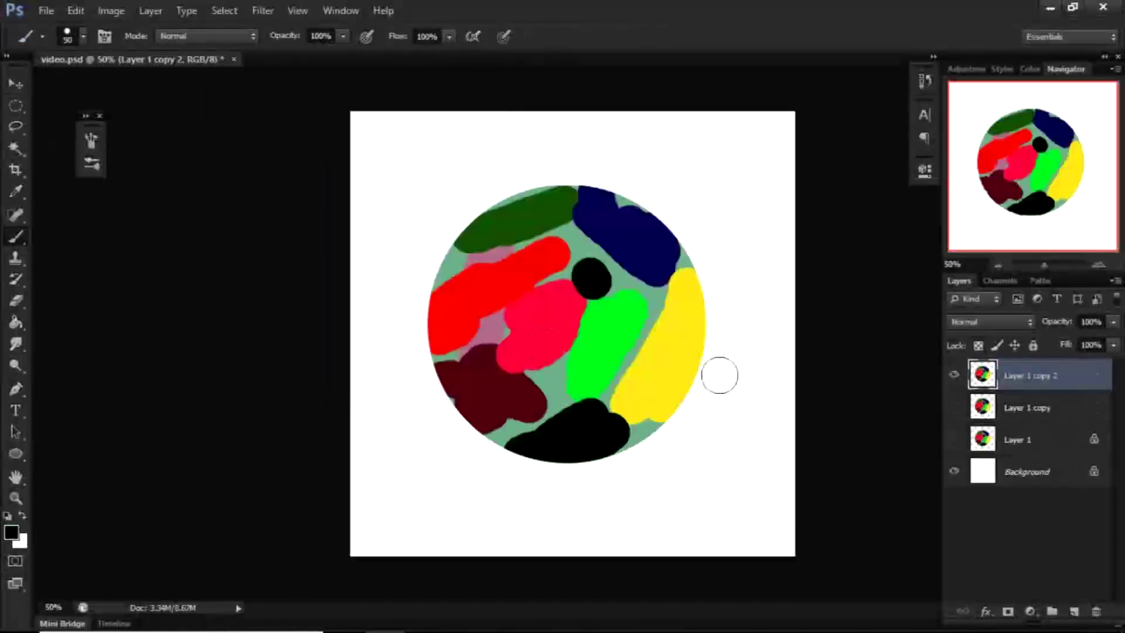
Step: Smudge the navy, black and green patches on the Layer 1 copy 2 circle into each other at an adjusted strength
key("r")
left_click(318, 37)
left_click_drag(319, 51, 364, 51)
mouse_move(583, 220)
left_mouse_down()
mouse_move(512, 455)
mouse_move(592, 282)
left_mouse_up()
mouse_move(627, 205)
left_mouse_down()
mouse_move(666, 397)
mouse_move(540, 224)
mouse_move(572, 434)
left_mouse_up()
Step: Show Layer 1 copy and smudge from the pink patch toward the black dot at an adjusted strength
left_click(954, 407)
left_click(318, 36)
left_click_drag(321, 50, 381, 50)
left_click_drag(515, 328, 591, 285)
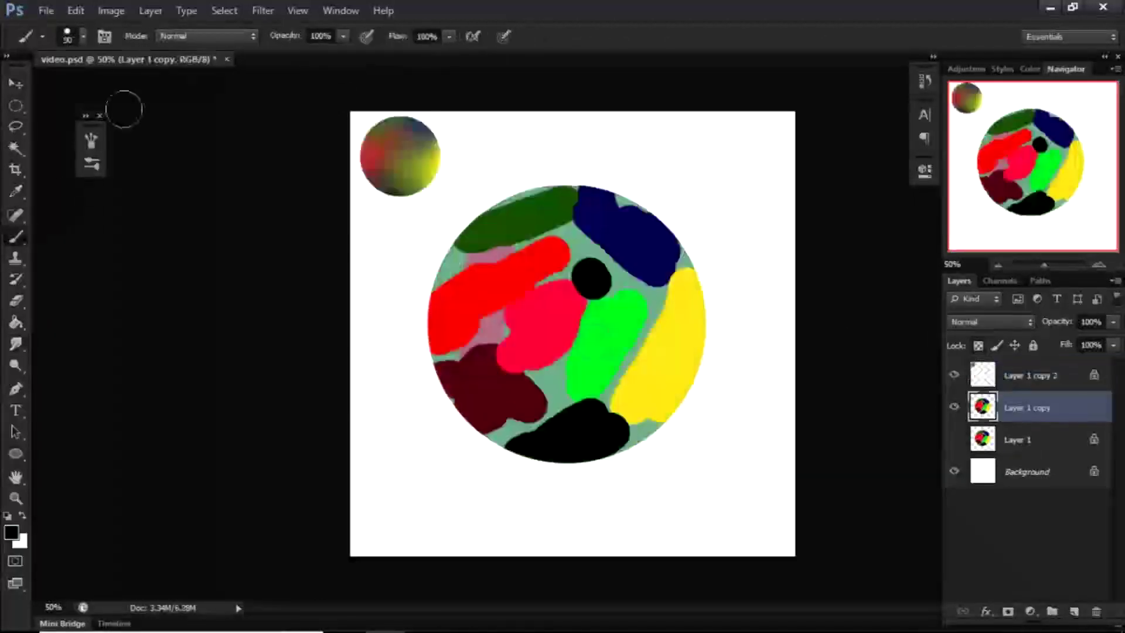
Step: Choose a Mixer Brush blending preset and smear the navy patch toward the pink patch on Layer 1 copy
left_click(258, 36)
left_click(247, 105)
mouse_move(650, 228)
left_mouse_down()
mouse_move(547, 218)
mouse_move(586, 322)
mouse_move(528, 352)
left_mouse_up()
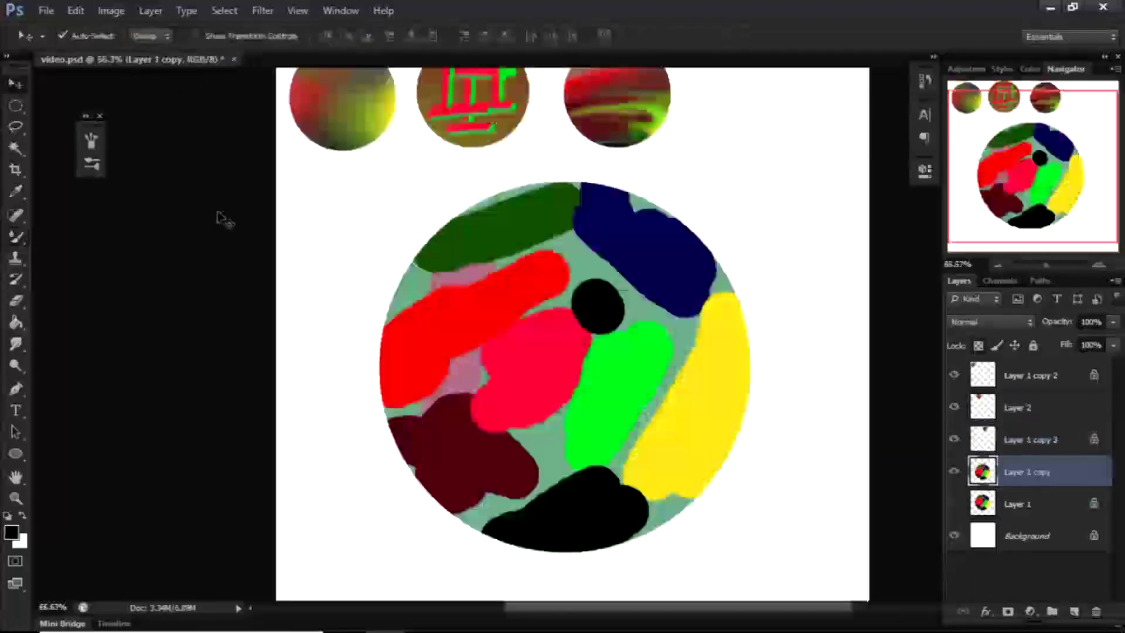
Step: Brush muted green between the dark green and red patches on the clipped layer and sample the bright green patch's colour
key("b")
left_click_drag(627, 263, 446, 247)
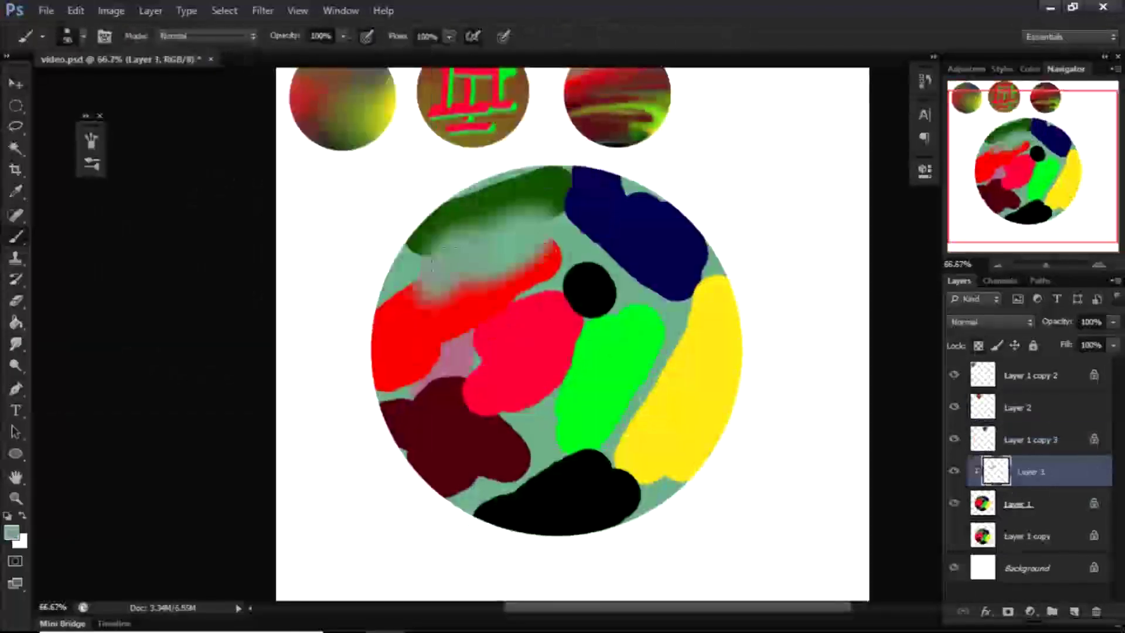
left_click(658, 322, "alt")
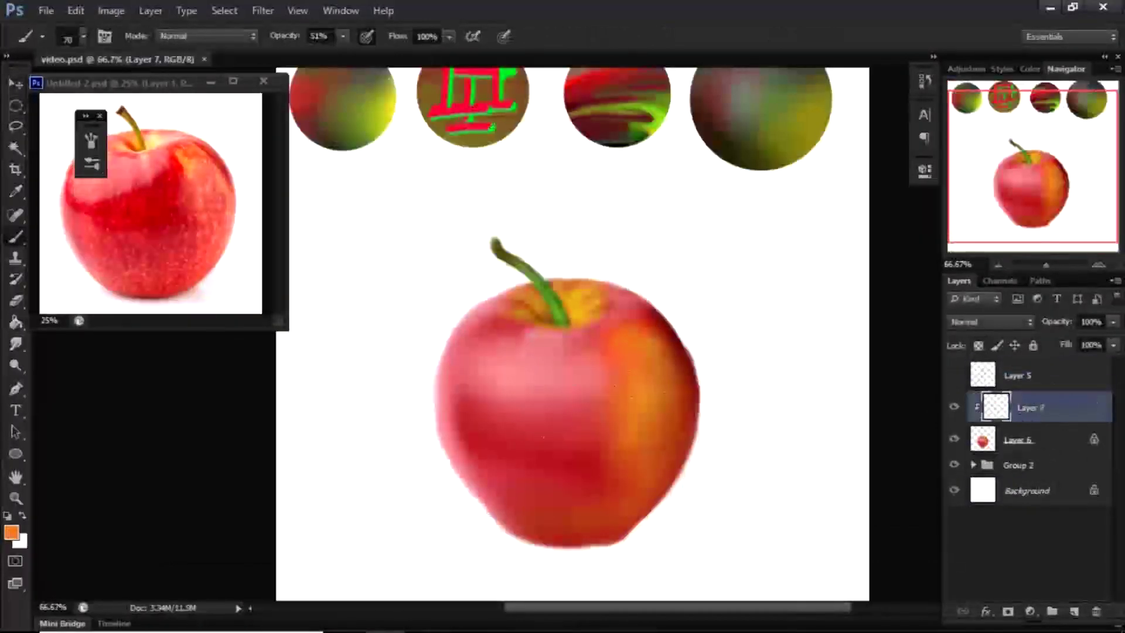
key("F5")
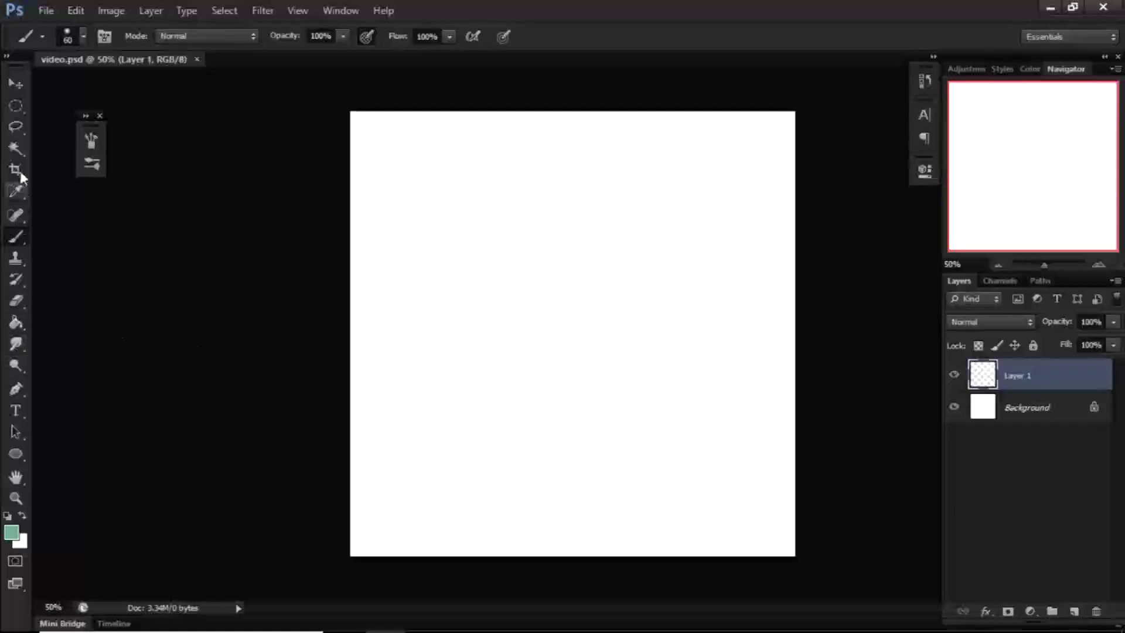
Step: Draw a circular selection on Layer 1, fill it with the green foreground colour and deselect it
left_click(17, 104)
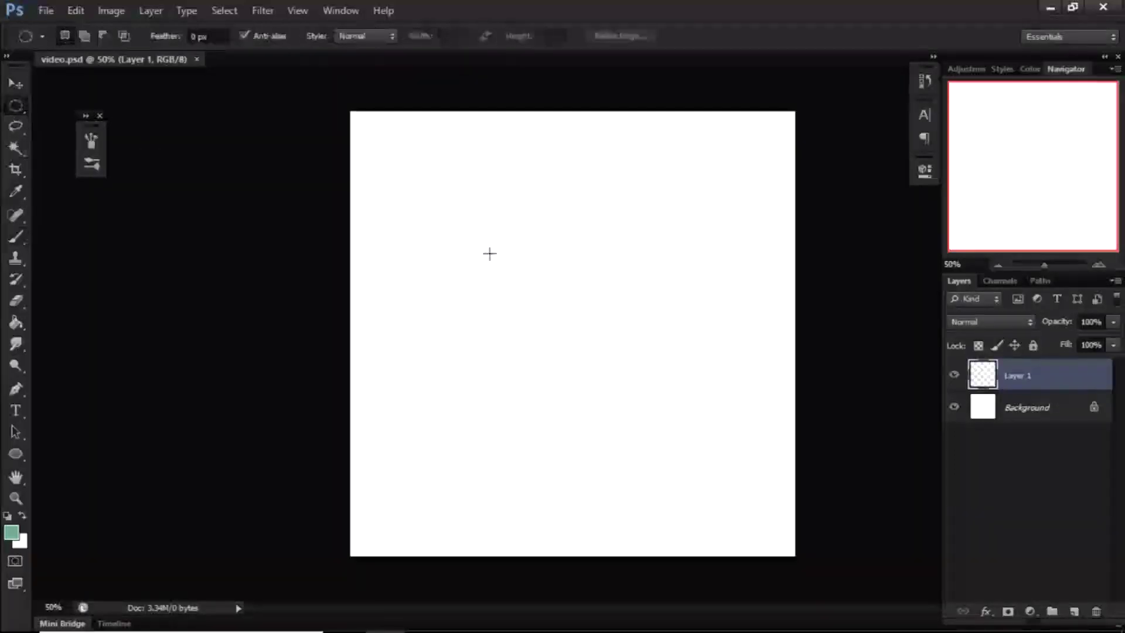
left_click_drag(511, 253, 650, 414)
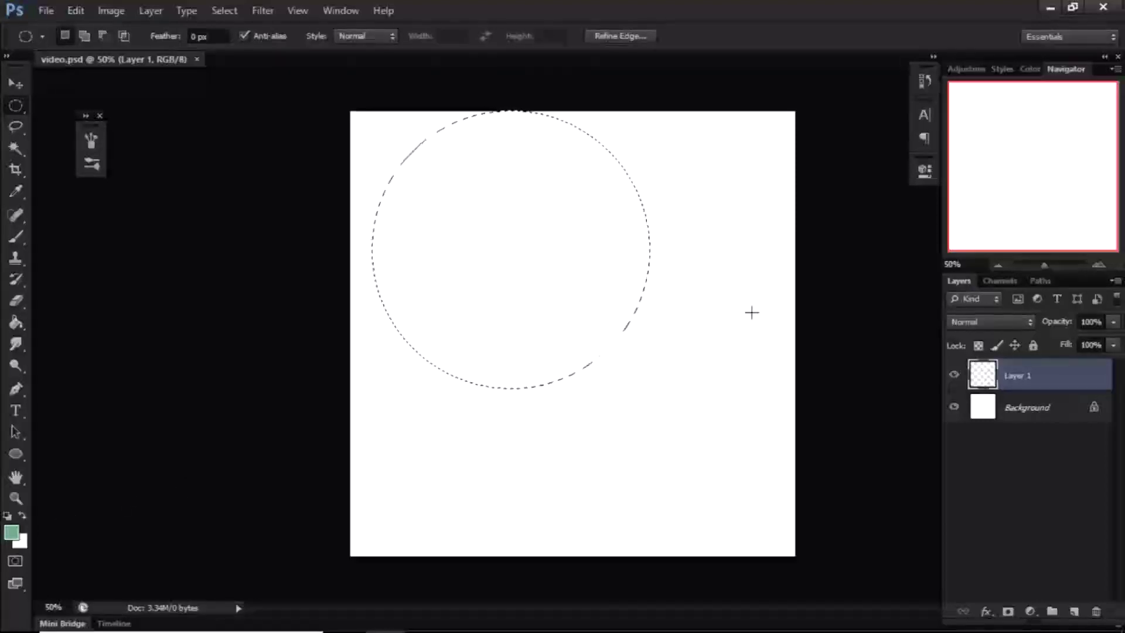
key("alt+BackSpace")
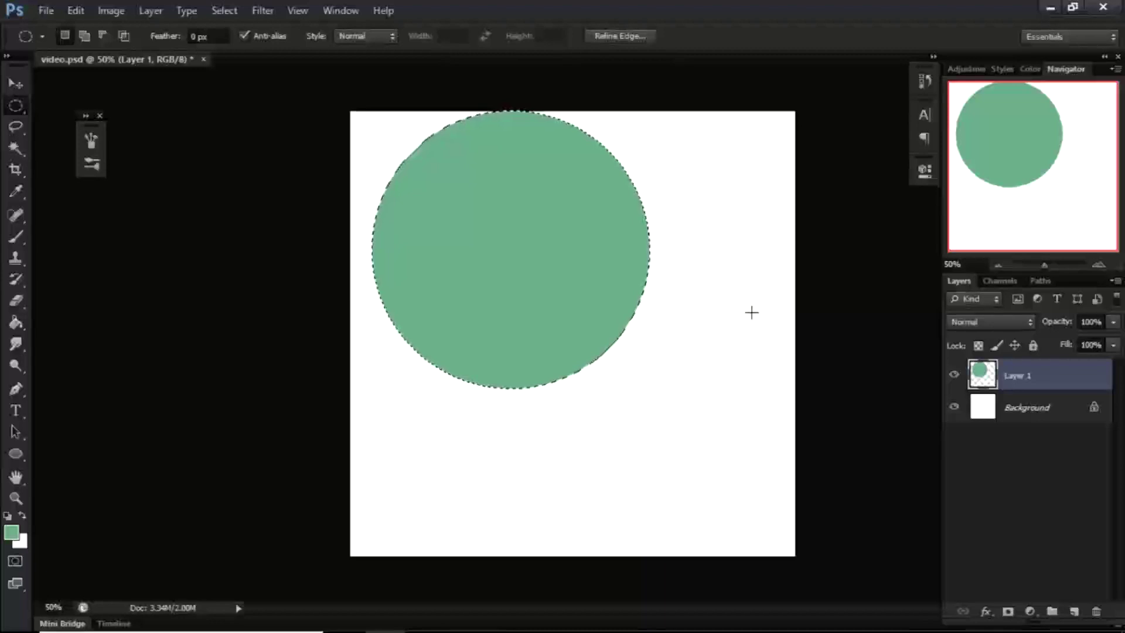
key("ctrl+d")
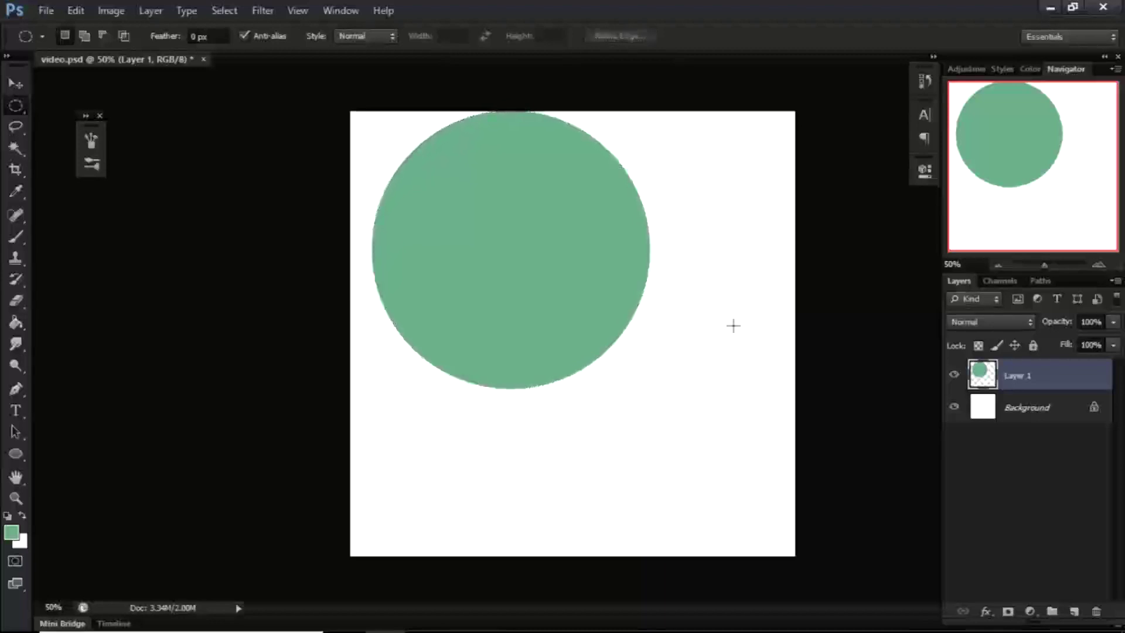
Step: Move the green circle to the middle of the canvas and lock Layer 1's transparent pixels
key("v")
left_click_drag(522, 306, 572, 358)
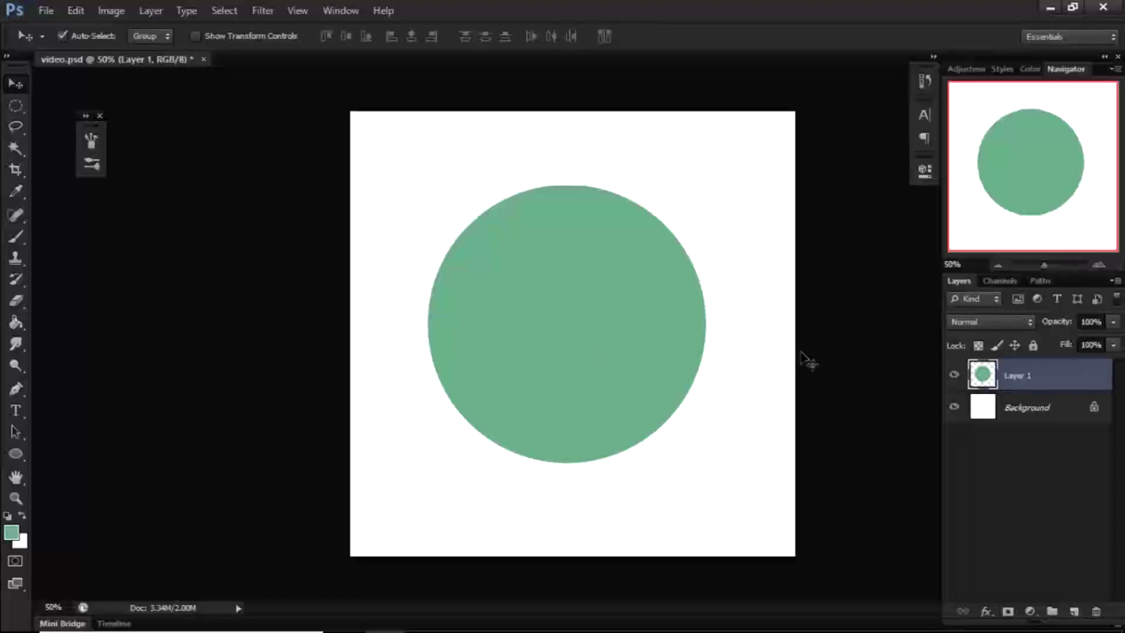
left_click(979, 346)
Step: Activate the Brush tool with a hard round tip and enlarge it to 150 px
key("b")
left_click(83, 37)
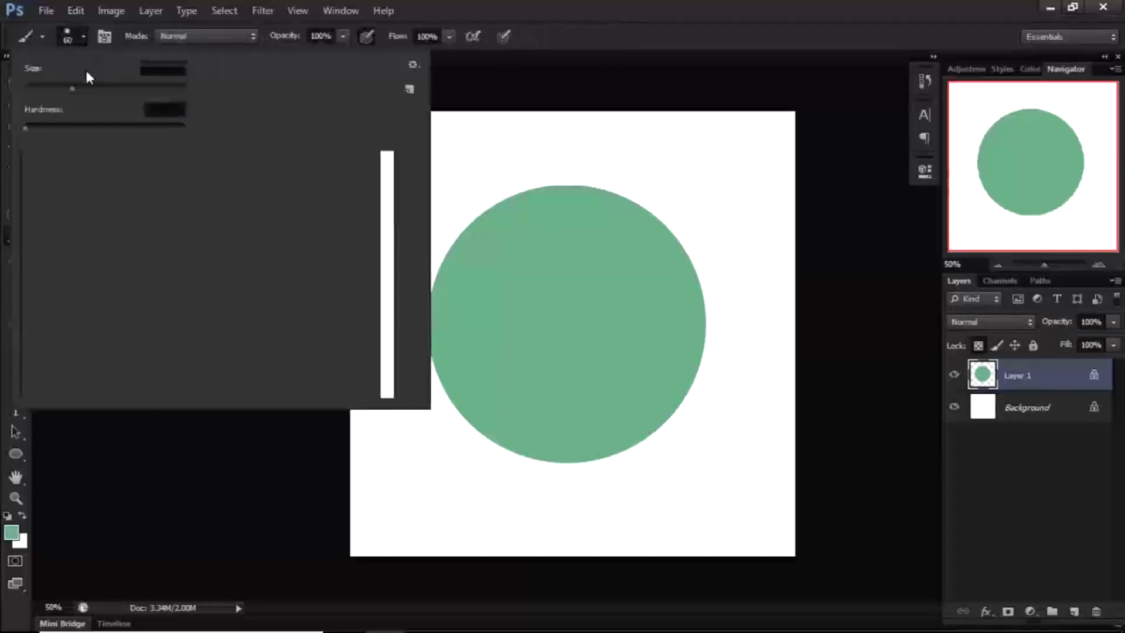
left_click(567, 18)
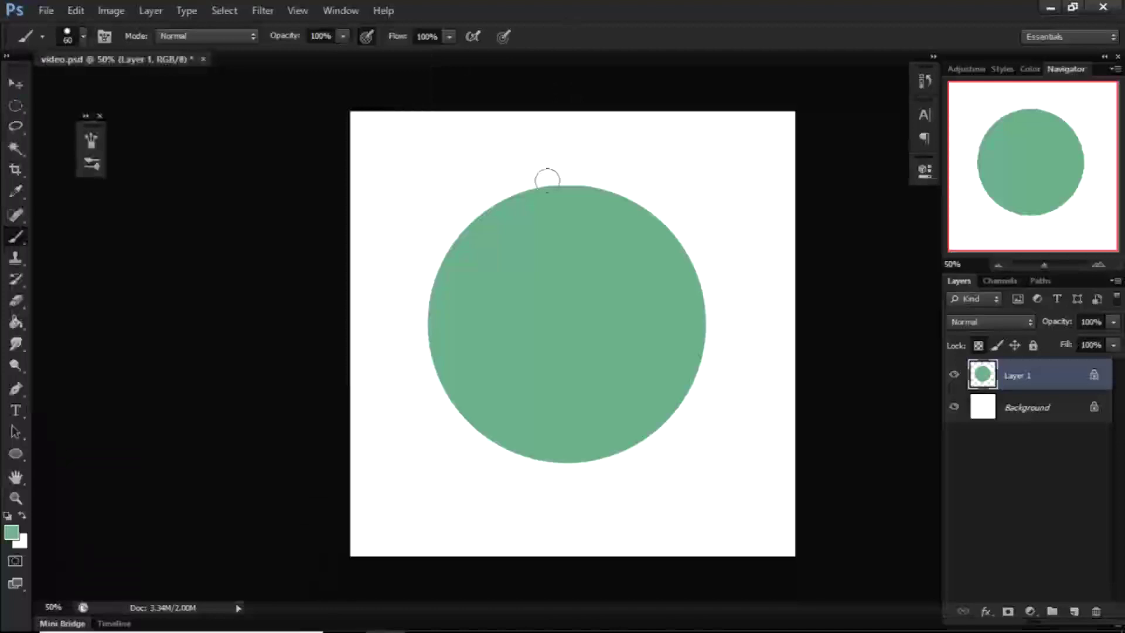
key("bracketright")
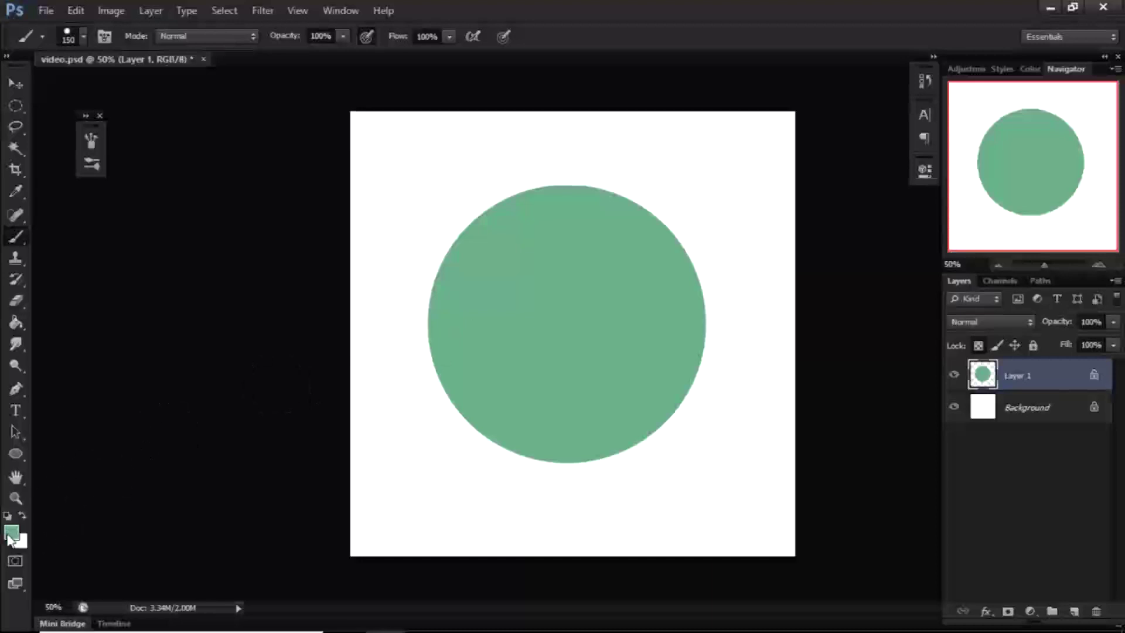
Step: Set the foreground colour to mauve #ab6c87 and paint a vertical stripe on the circle's left part
left_click(12, 532)
left_click_drag(575, 189, 596, 161)
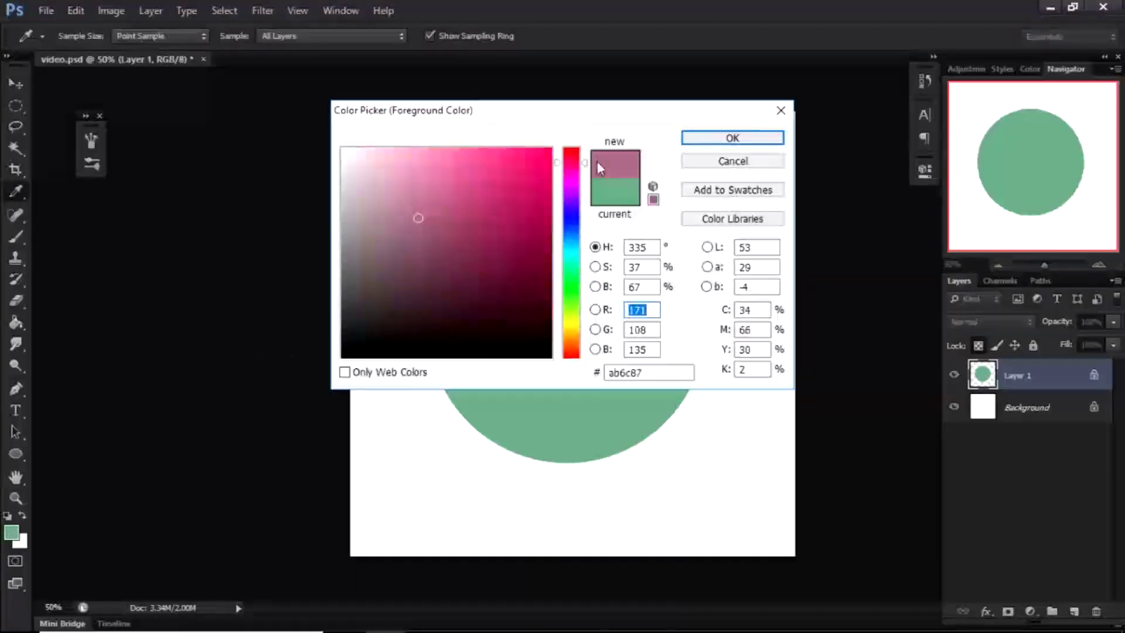
left_click(685, 141)
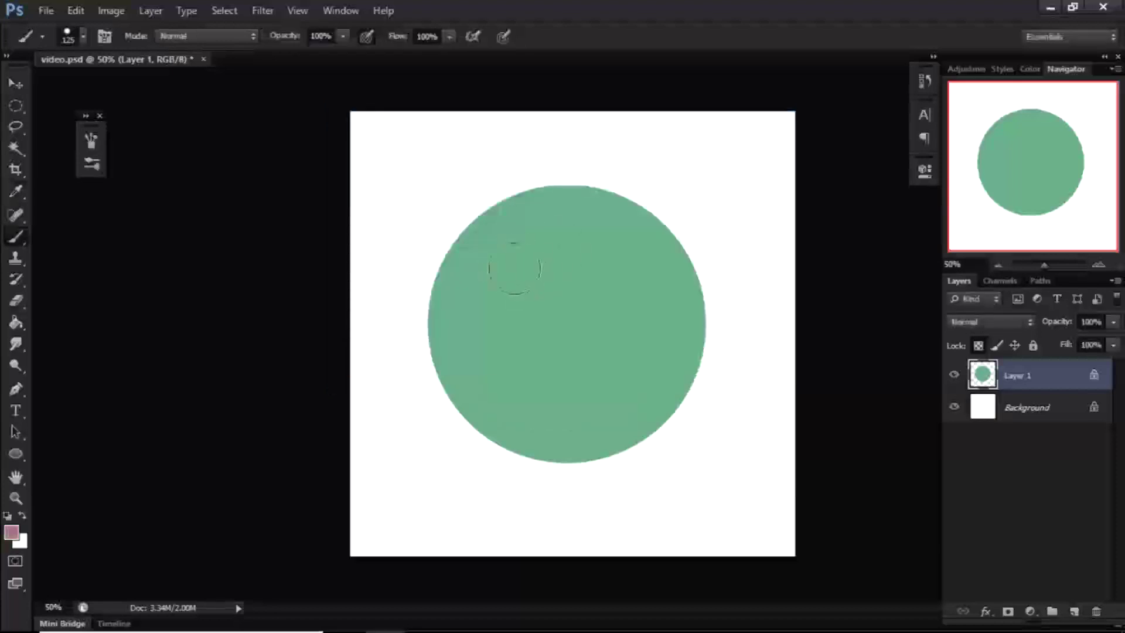
left_click_drag(492, 265, 476, 364)
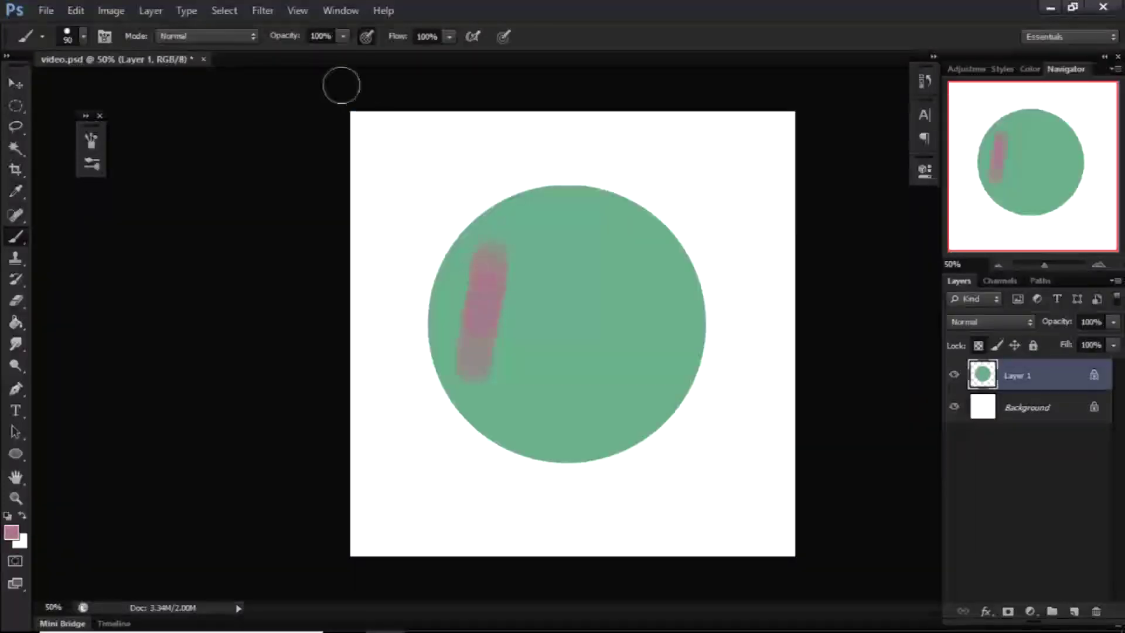
mouse_move(496, 246)
left_mouse_down()
mouse_move(484, 358)
mouse_move(498, 235)
left_mouse_up()
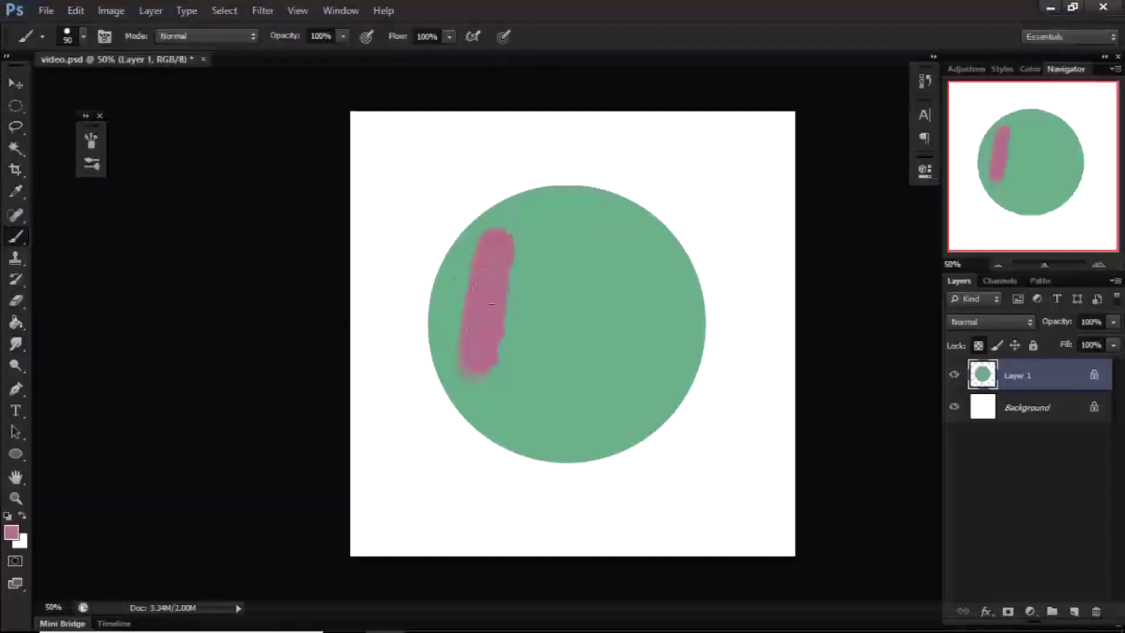
Step: Set the foreground colour to dark green #1f5709 and paint a patch along the circle's upper-left edge
left_click(11, 532)
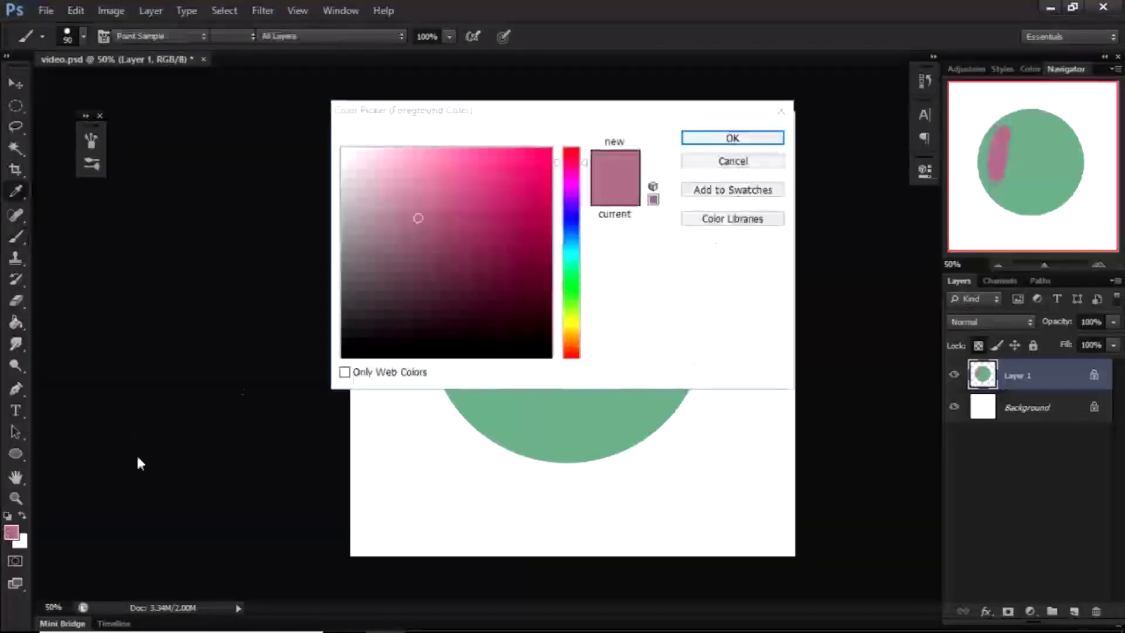
left_click(571, 298)
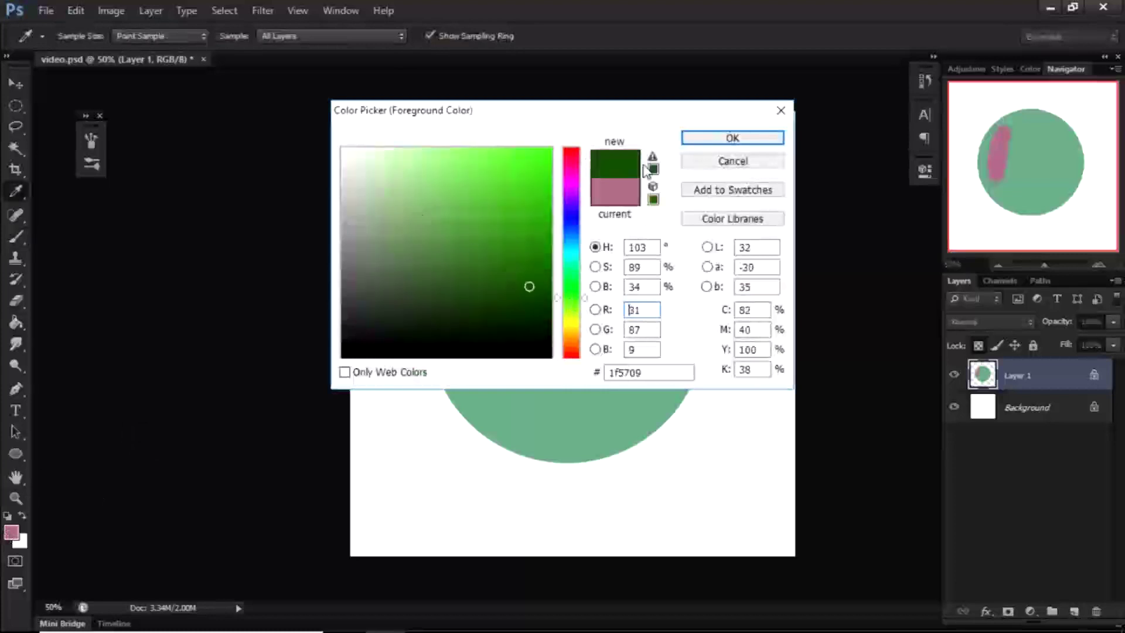
mouse_move(471, 235)
left_mouse_down()
mouse_move(563, 296)
mouse_move(564, 202)
left_mouse_up()
Step: Paint navy, maroon, pink, red, yellow, bright green and black patches across the rest of the circle
left_click_drag(595, 205, 661, 267)
left_click_drag(451, 378, 527, 405)
left_click_drag(560, 302, 516, 355)
left_click_drag(448, 334, 552, 255)
left_click_drag(686, 288, 681, 389)
left_click_drag(628, 309, 584, 384)
mouse_move(523, 449)
left_mouse_down()
mouse_move(609, 436)
mouse_move(592, 413)
left_mouse_up()
left_click(592, 279)
Step: Duplicate Layer 1 twice and hide Layer 1 and Layer 1 copy
key("ctrl+j")
key("ctrl+j")
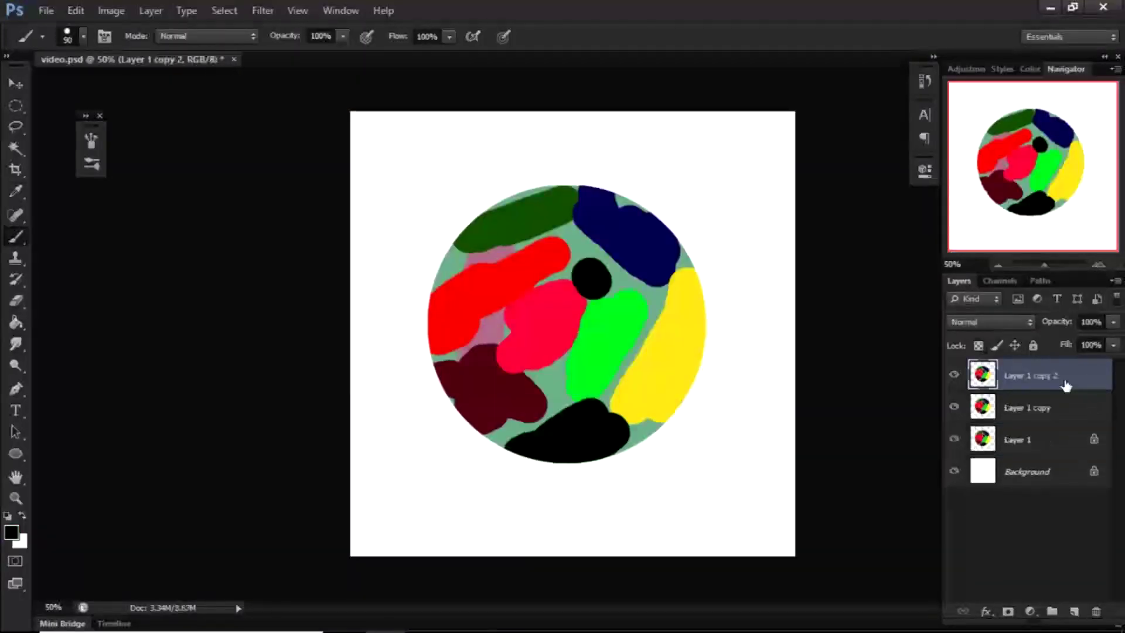
left_click(954, 407)
left_click(955, 439)
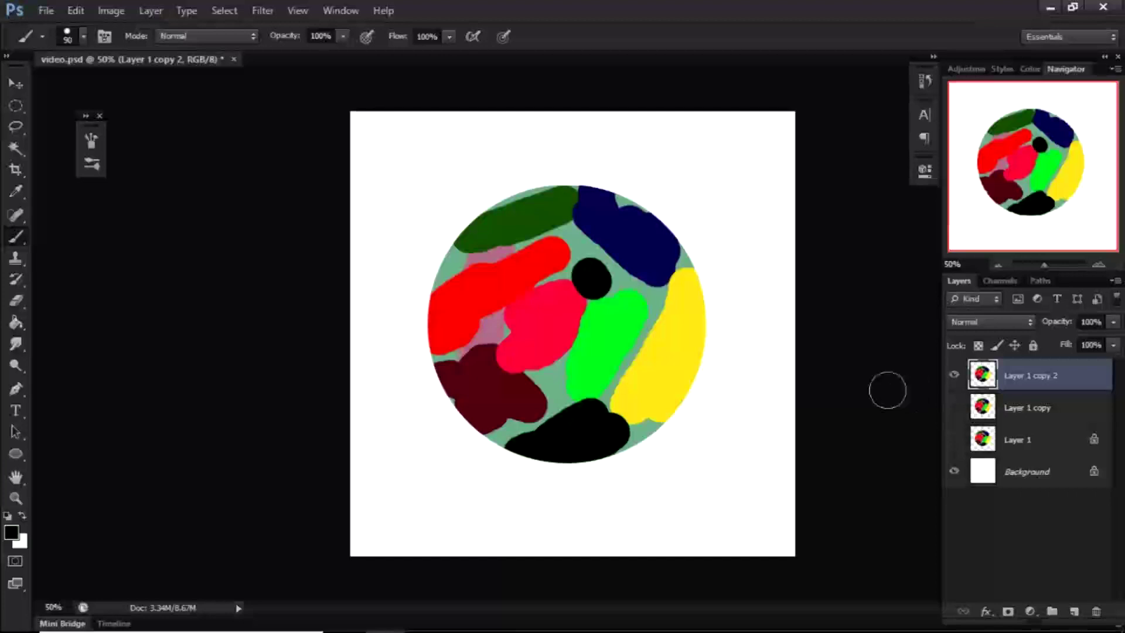
Step: Lock the transparent pixels of Layer 1 copy 2 and activate the Smudge Tool with a textured 34 px brush tip
left_click(978, 346)
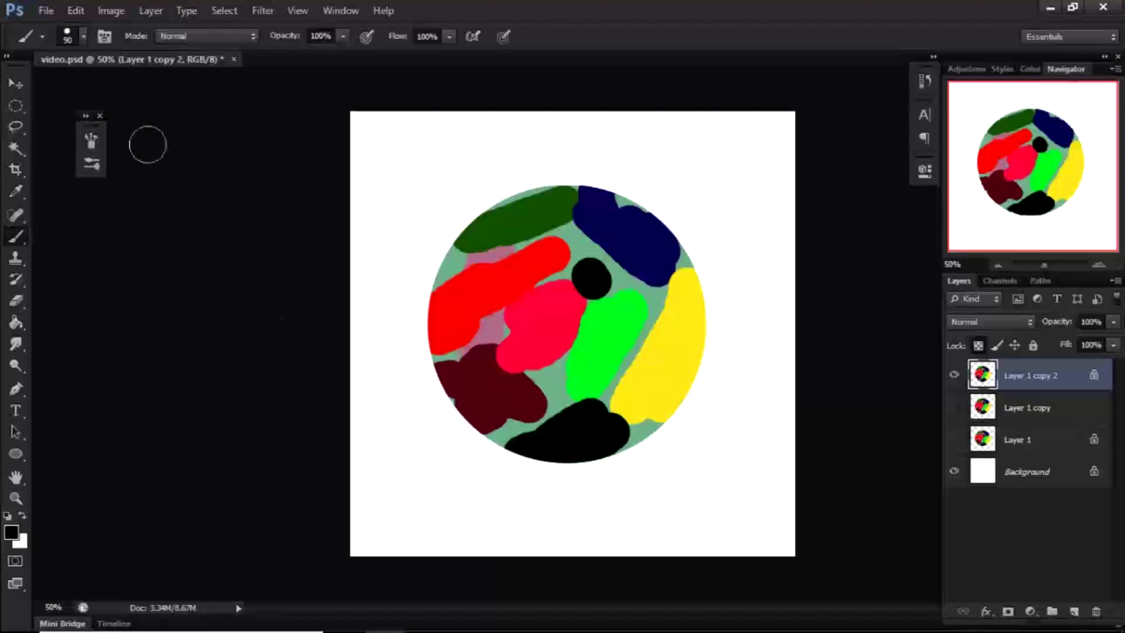
left_click(14, 345)
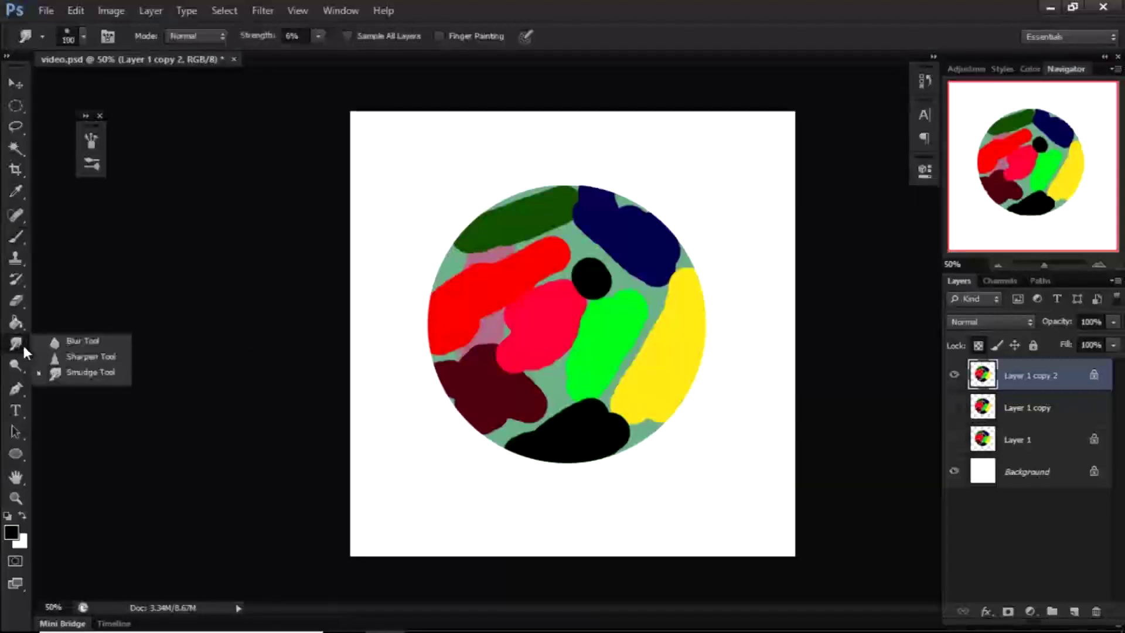
left_click(77, 372)
left_click(84, 37)
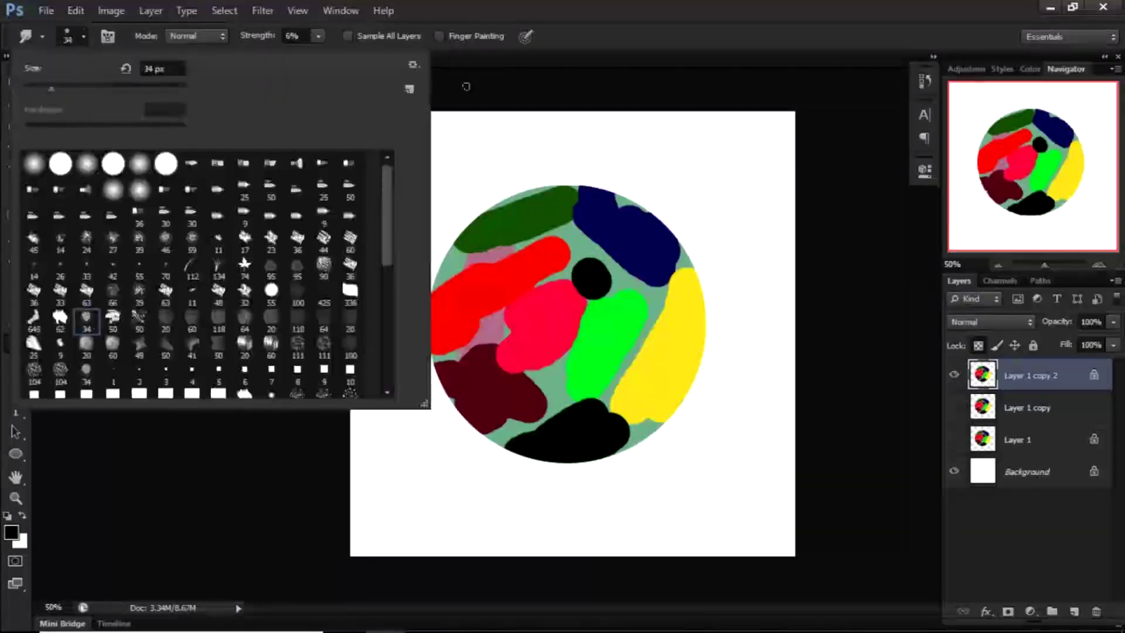
double_click(86, 370)
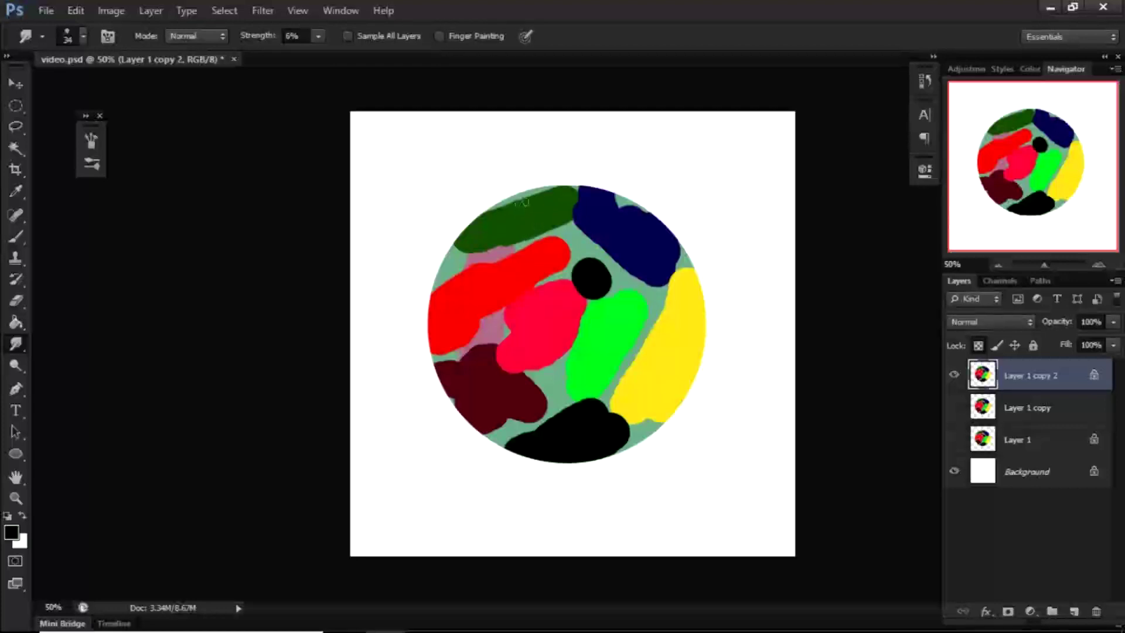
Step: Set the smudge brush to 80 px and 2% strength, and lightly smudge the dark green patch's upper edge
key("bracketright")
left_click_drag(317, 40, 315, 57)
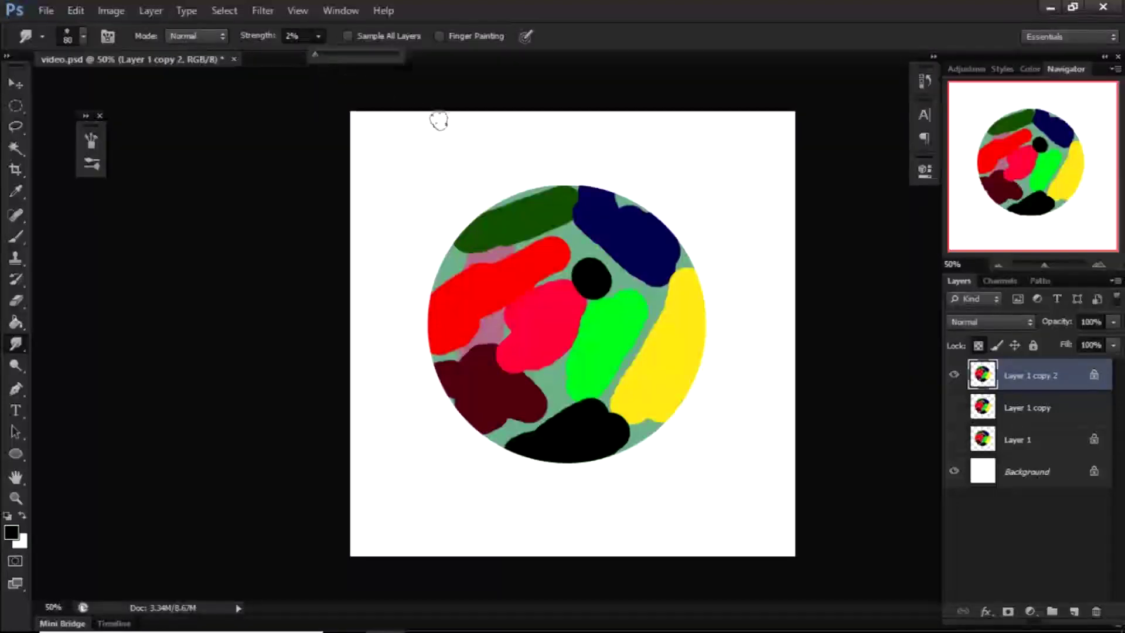
left_click(516, 202)
mouse_move(519, 205)
left_mouse_down()
mouse_move(488, 225)
mouse_move(506, 228)
mouse_move(549, 201)
left_mouse_up()
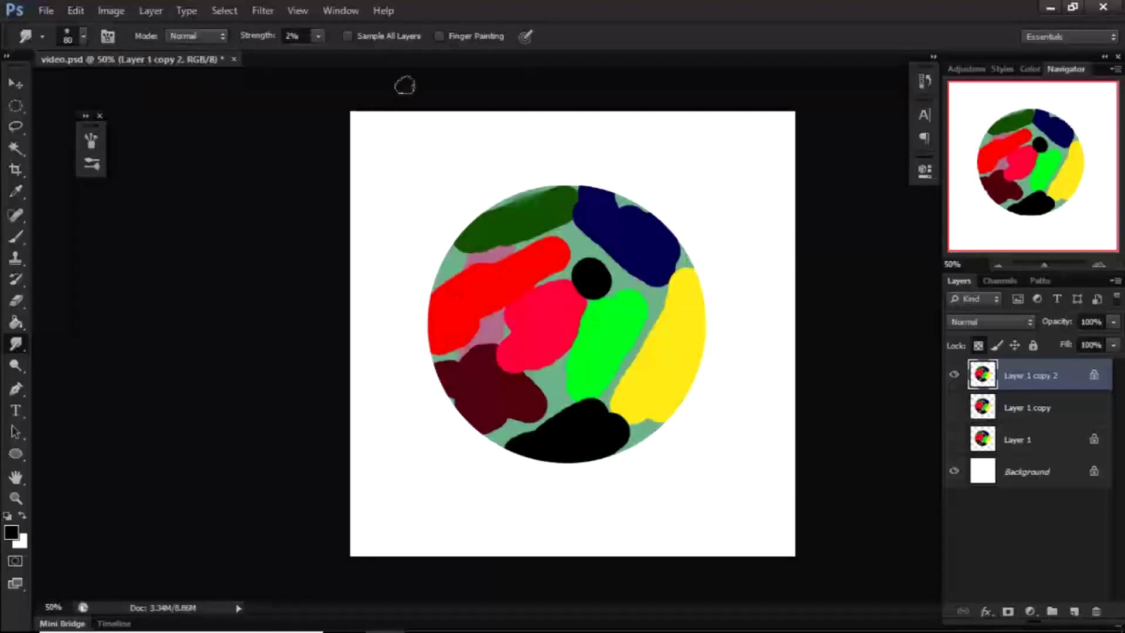
Step: Try a 96% strength smudge from the dark green patch across the red one to the bright green patch, and undo it
left_click(318, 36)
left_click_drag(326, 59, 398, 56)
left_click_drag(531, 232, 593, 327)
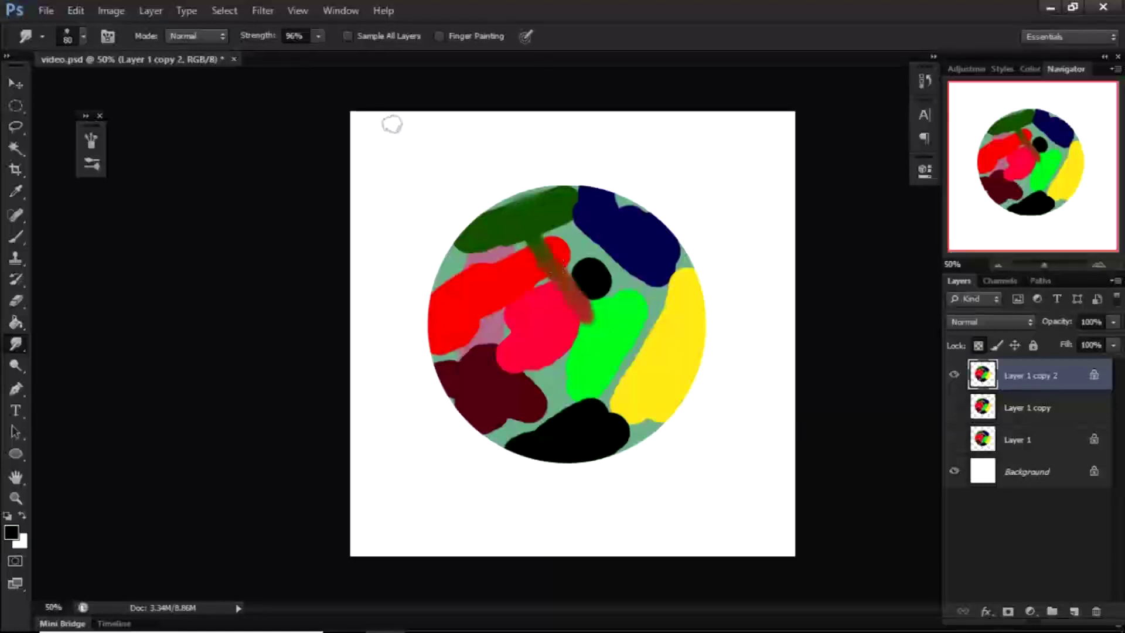
key("ctrl+z")
Step: Set the smudge strength to 2% and dab on the dark green patch
left_click(317, 37)
left_click_drag(249, 54, 240, 51)
left_click(516, 223)
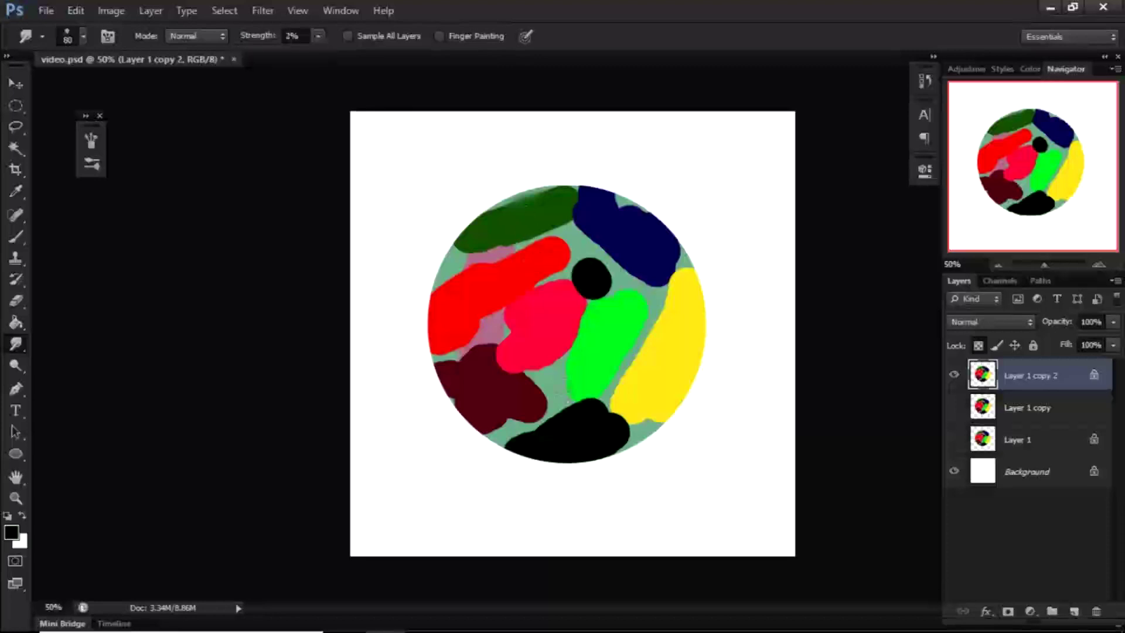
Step: Set the smudge strength to 31% and smudge the dark green patch's lower edge into the mauve area
left_click(318, 37)
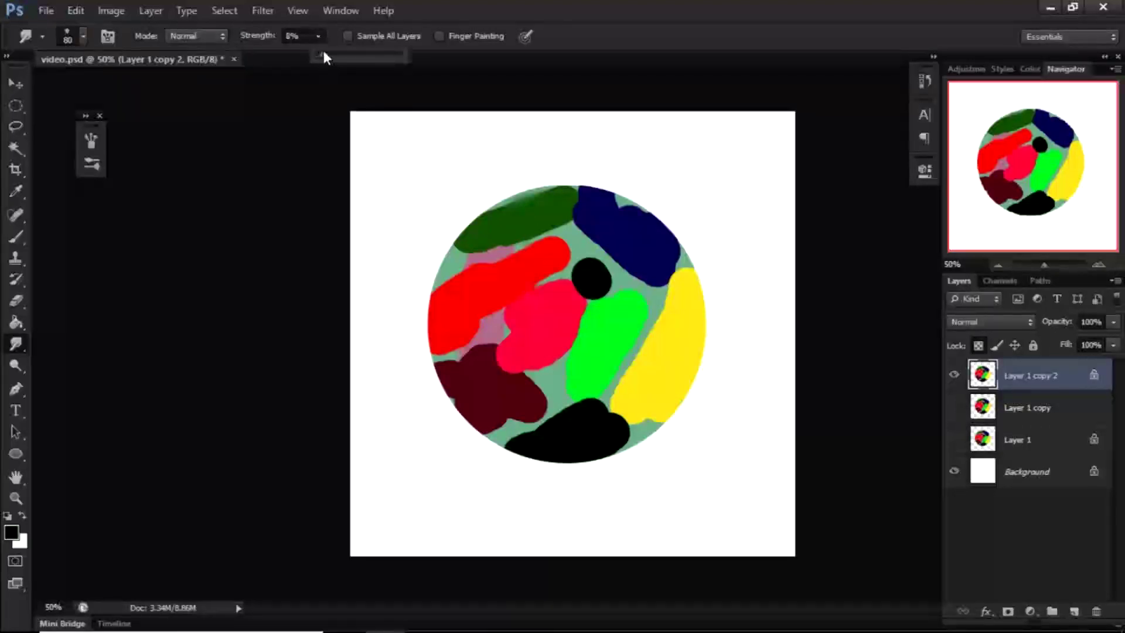
left_click_drag(323, 52, 326, 52)
mouse_move(322, 53)
left_mouse_down()
mouse_move(353, 53)
mouse_move(343, 54)
left_mouse_up()
left_click(490, 241)
left_click_drag(497, 242, 507, 255)
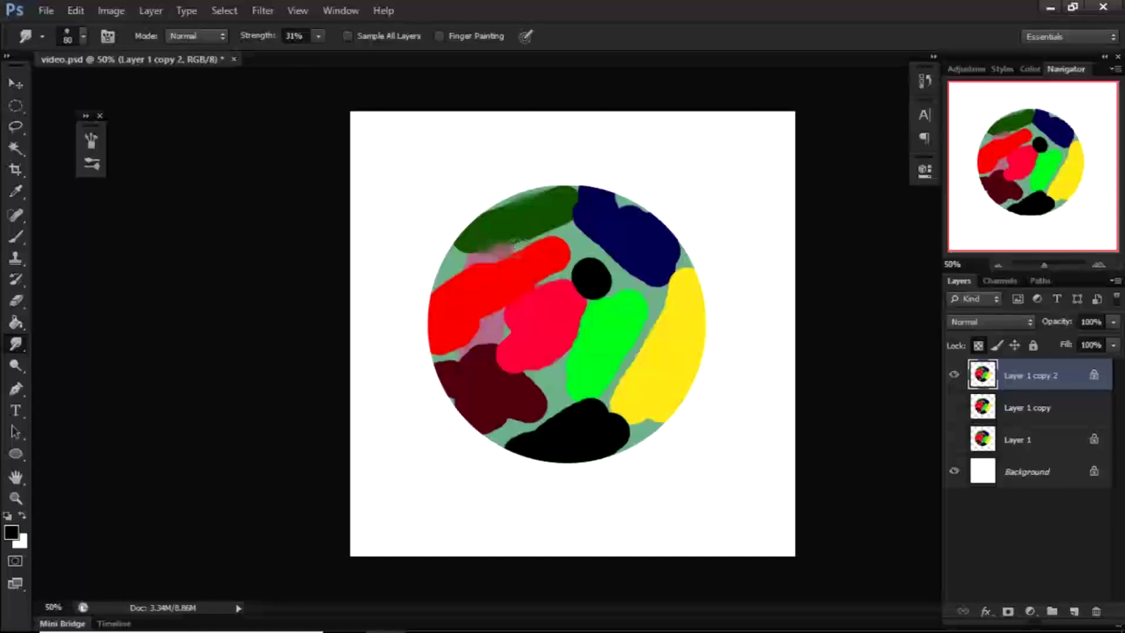
Step: Check the image's pixel dimensions and resolution in the Image Size dialog
left_click(115, 10)
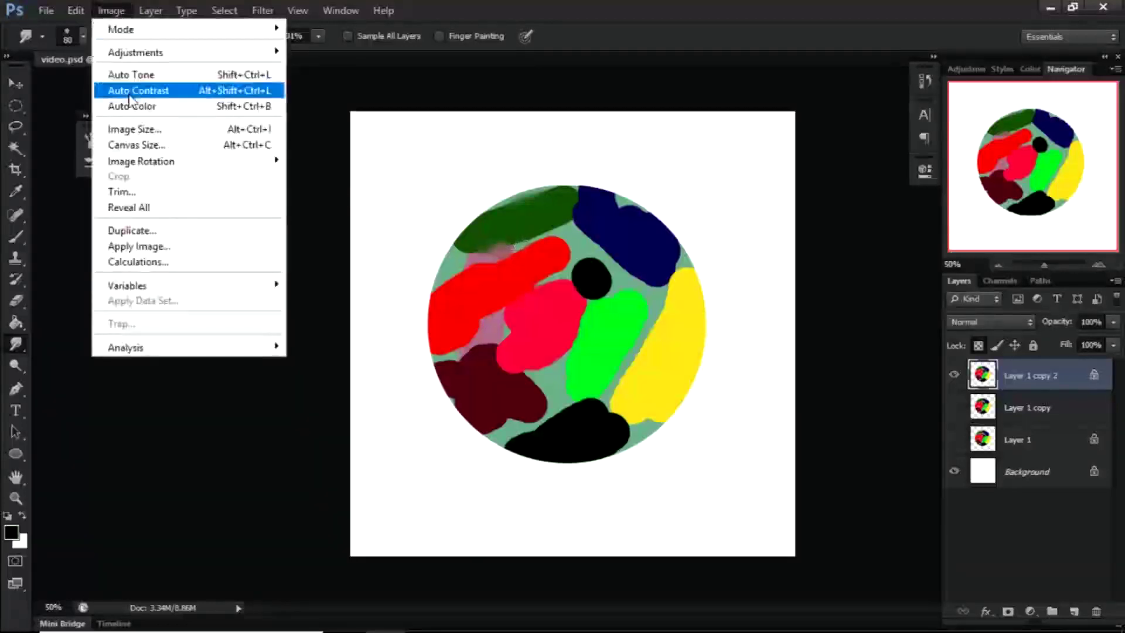
left_click(144, 131)
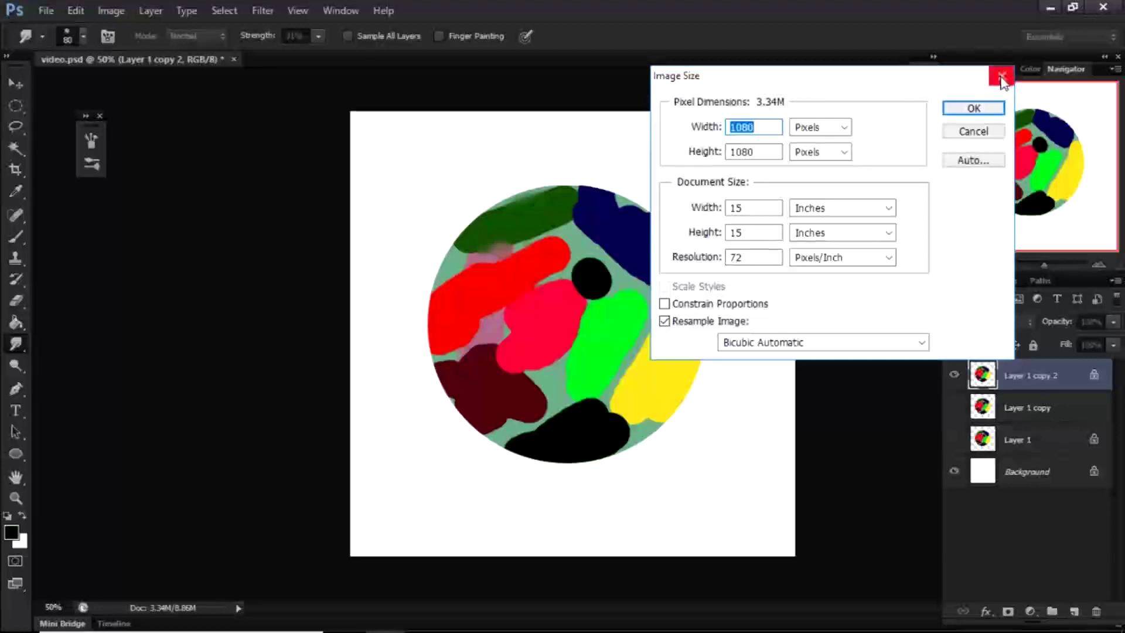
left_click(970, 108)
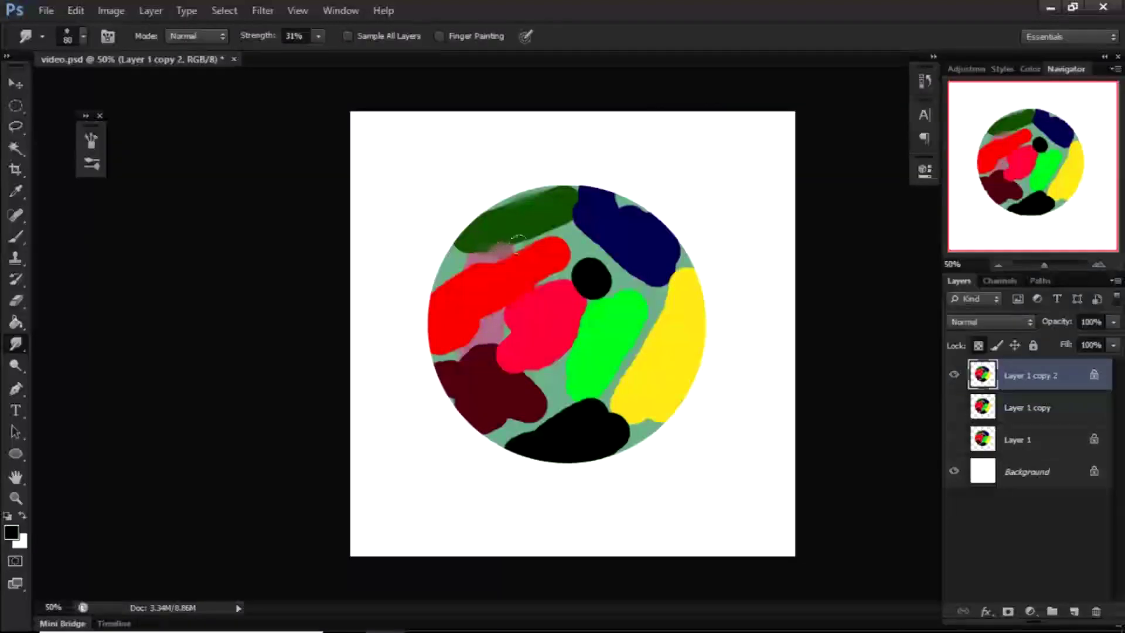
Step: Smudge the boundary between the dark green and red patches at 31% strength, blending away the mauve gap
left_click_drag(518, 240, 550, 242)
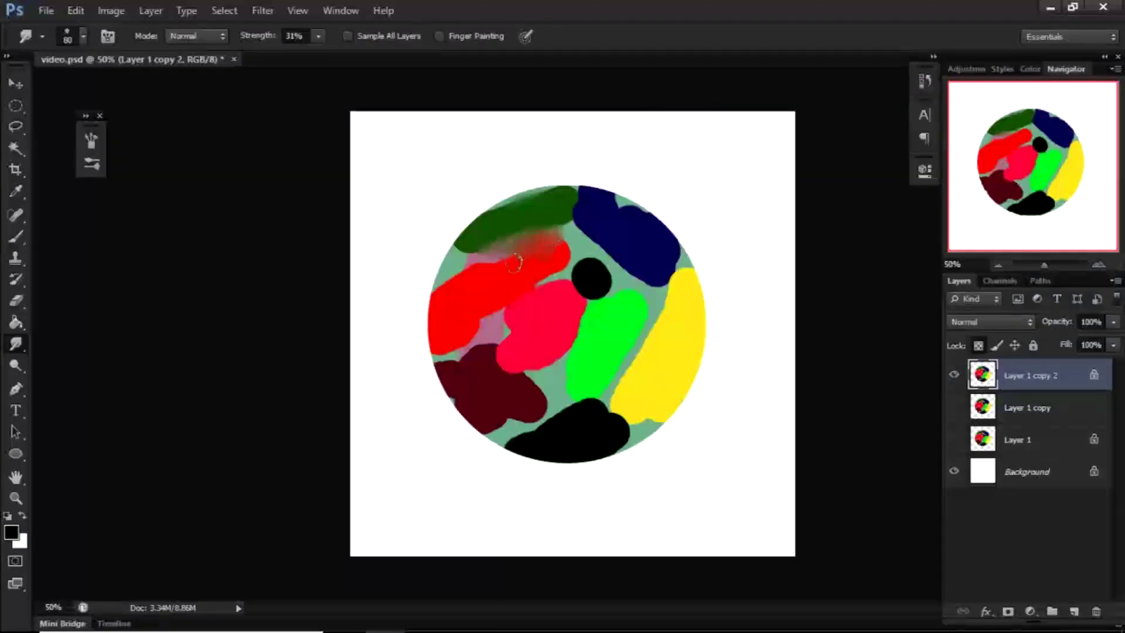
mouse_move(494, 257)
left_mouse_down()
mouse_move(465, 258)
mouse_move(475, 245)
mouse_move(438, 293)
left_mouse_up()
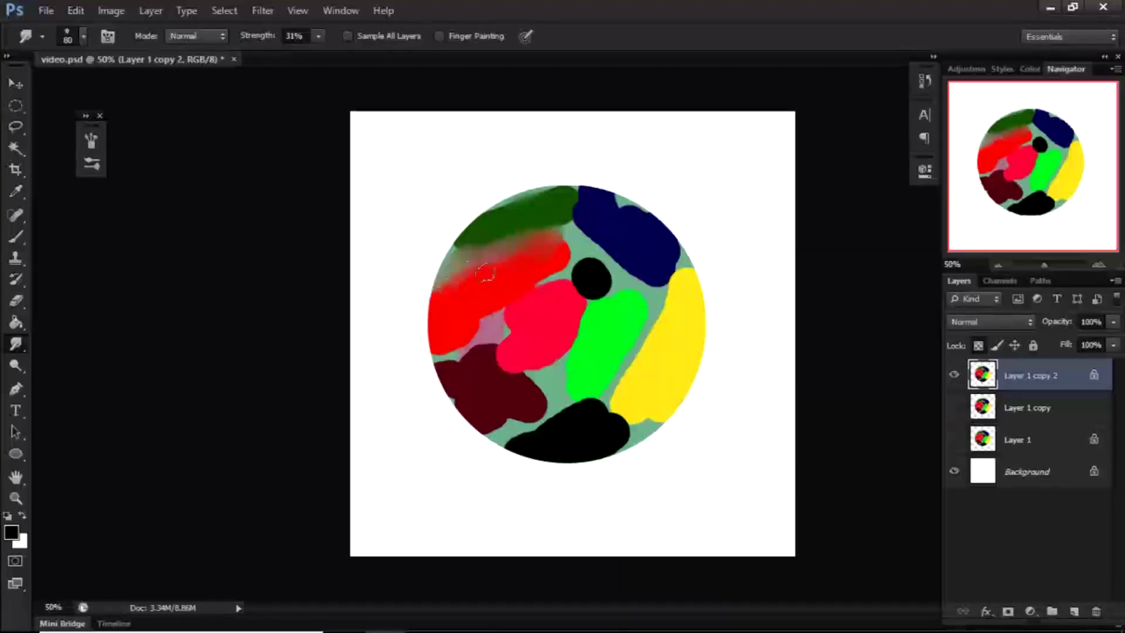
Step: Set the smudge strength to 67% and blend the red, pink, maroon, black dot, navy and bright green patches into their neighbours
left_click_drag(320, 55, 341, 55)
left_click(531, 270)
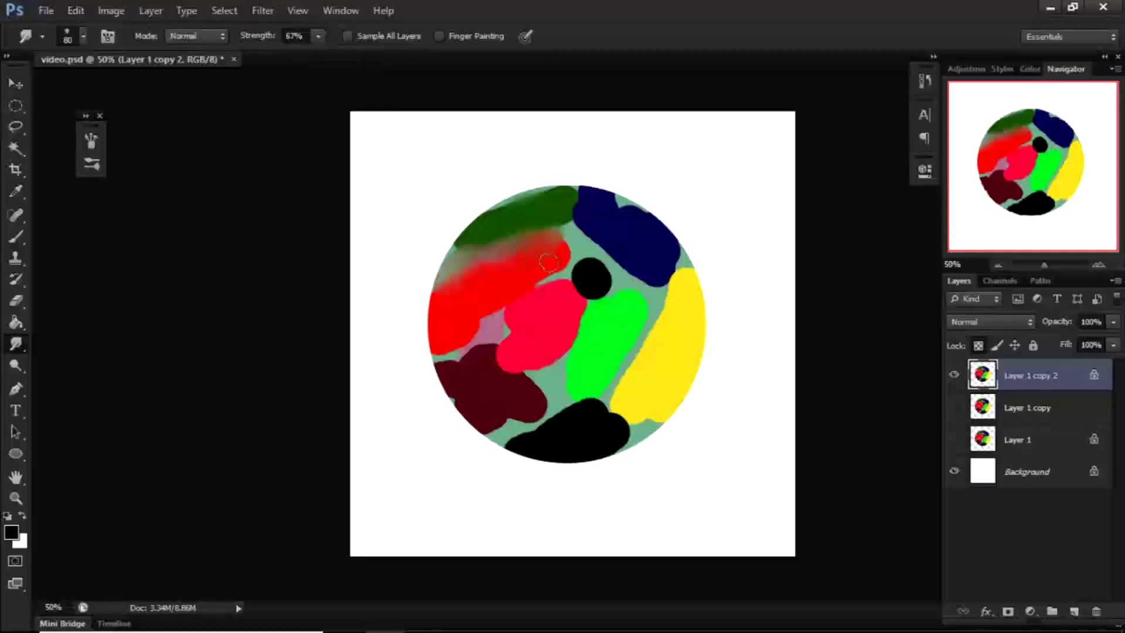
mouse_move(556, 264)
left_mouse_down()
mouse_move(541, 285)
mouse_move(514, 291)
left_mouse_up()
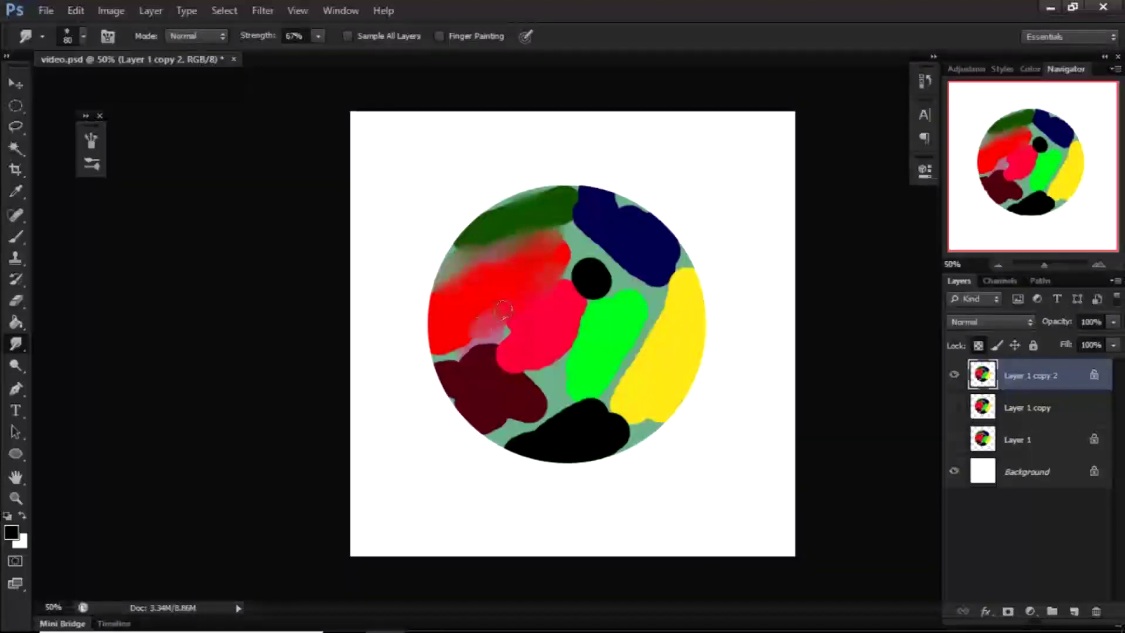
left_click_drag(514, 331, 471, 355)
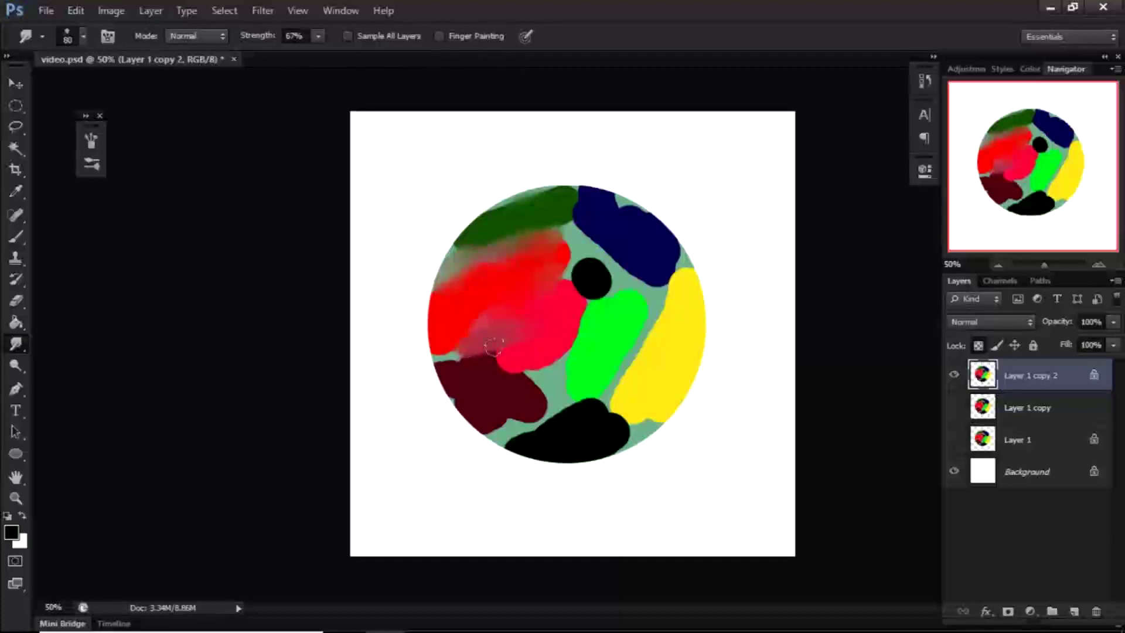
mouse_move(502, 358)
left_mouse_down()
mouse_move(522, 371)
mouse_move(499, 374)
mouse_move(550, 366)
mouse_move(509, 356)
mouse_move(536, 372)
mouse_move(524, 376)
mouse_move(541, 402)
mouse_move(527, 413)
mouse_move(539, 417)
mouse_move(526, 421)
mouse_move(544, 423)
mouse_move(502, 419)
mouse_move(507, 454)
mouse_move(479, 431)
left_mouse_up()
mouse_move(454, 367)
left_mouse_down()
mouse_move(438, 373)
mouse_move(434, 353)
mouse_move(457, 358)
left_mouse_up()
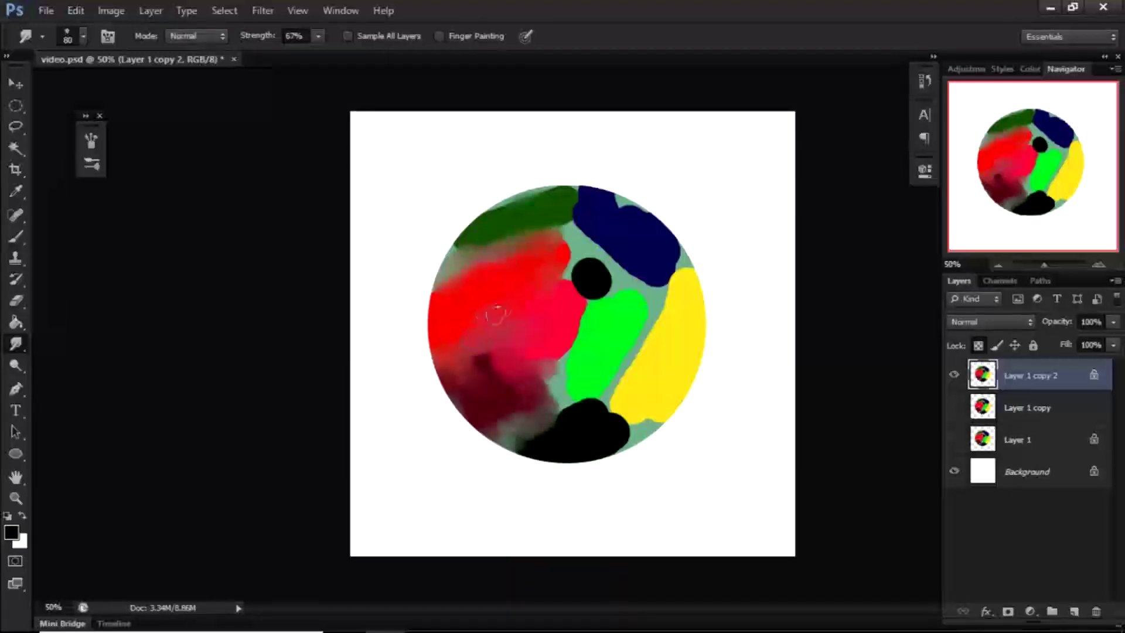
mouse_move(558, 258)
left_mouse_down()
mouse_move(579, 229)
mouse_move(617, 262)
mouse_move(594, 264)
mouse_move(605, 251)
mouse_move(623, 289)
mouse_move(624, 246)
mouse_move(638, 289)
mouse_move(633, 317)
mouse_move(589, 290)
mouse_move(594, 324)
mouse_move(582, 259)
mouse_move(573, 311)
mouse_move(551, 286)
left_mouse_up()
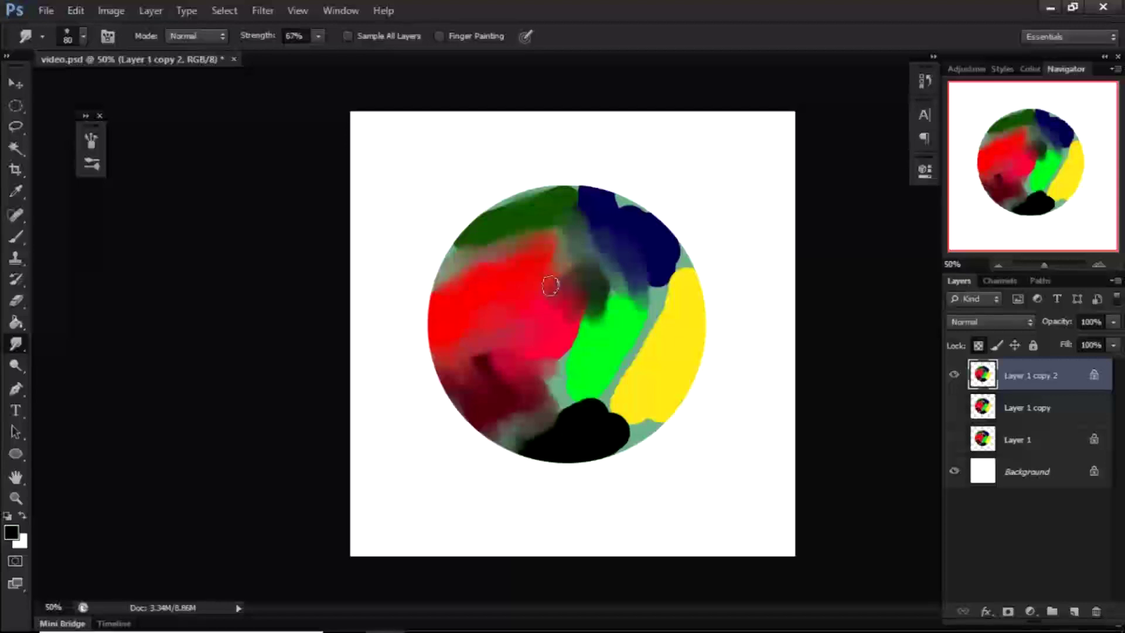
mouse_move(554, 346)
left_mouse_down()
mouse_move(568, 378)
mouse_move(577, 349)
mouse_move(566, 352)
mouse_move(568, 376)
mouse_move(594, 303)
mouse_move(624, 282)
mouse_move(606, 279)
mouse_move(639, 272)
mouse_move(615, 317)
mouse_move(644, 346)
left_mouse_up()
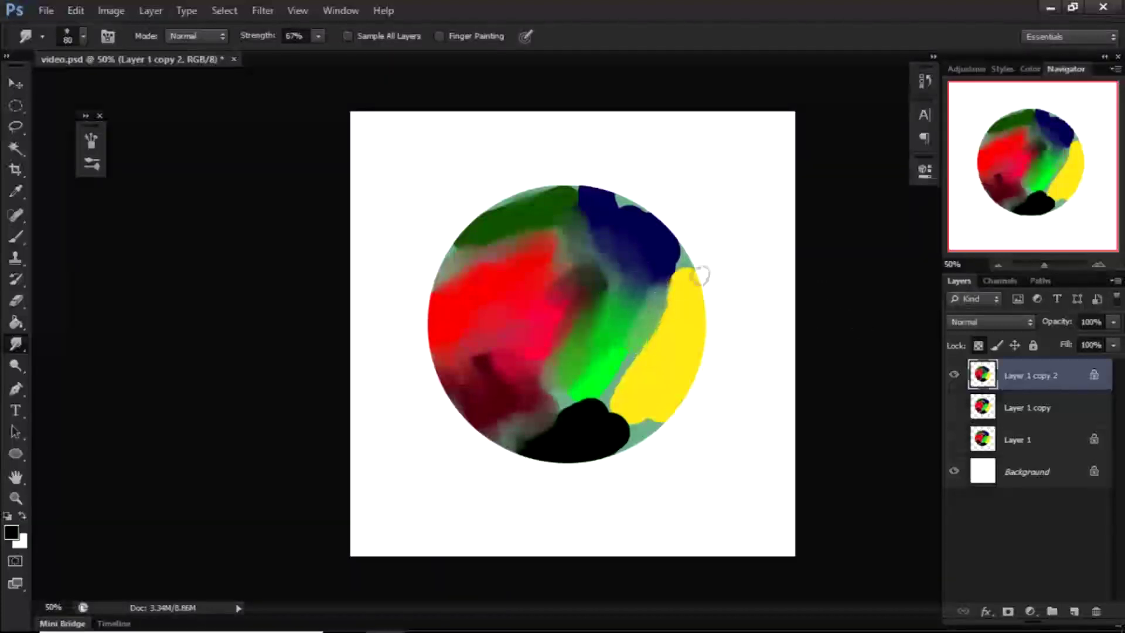
Step: Add an empty layer above the blended circle and delete it again
left_click(1073, 611)
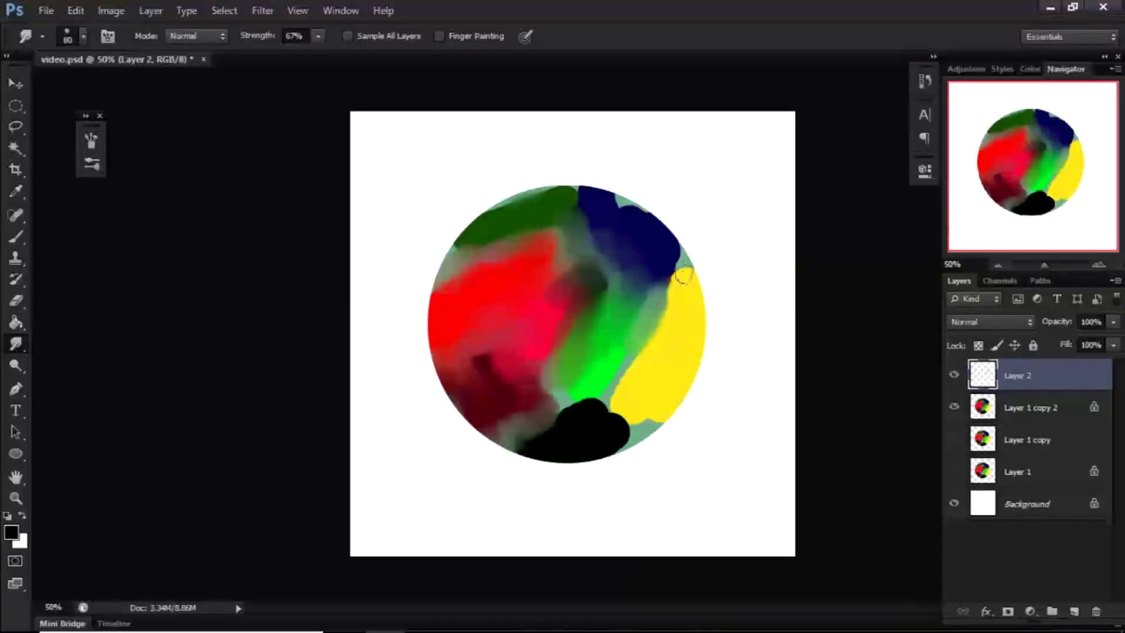
left_click_drag(1003, 378, 1097, 611)
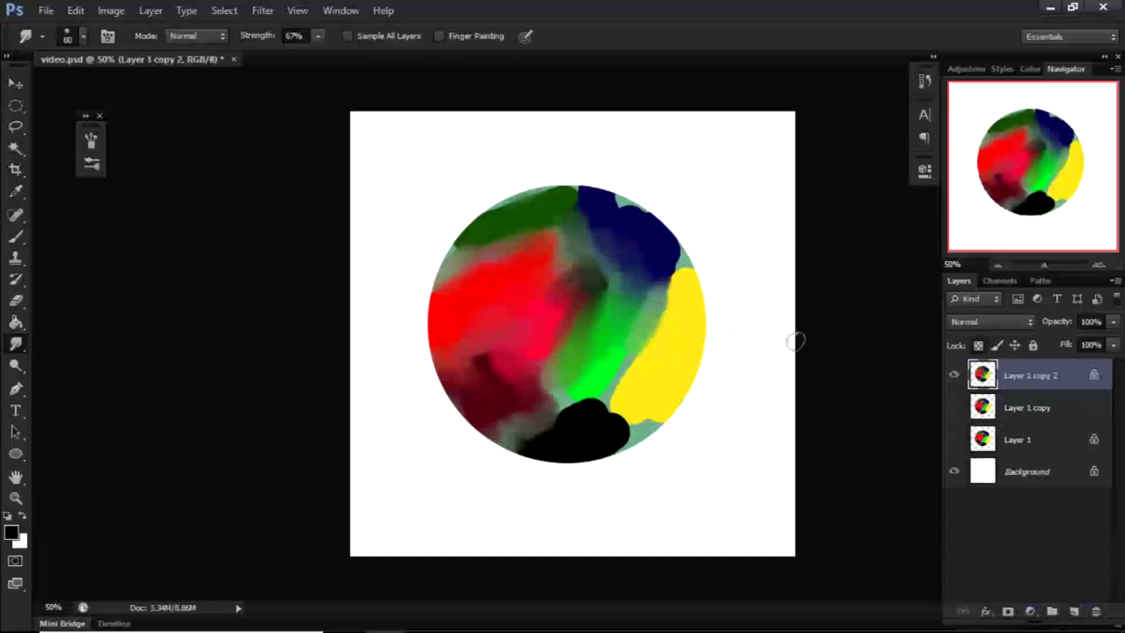
Step: Smudge the circle's rim and the yellow, navy and lower black patches, then enlarge the brush to 125 and blend the remaining colour borders
mouse_move(666, 253)
left_mouse_down()
mouse_move(669, 349)
mouse_move(687, 267)
mouse_move(696, 269)
mouse_move(680, 309)
mouse_move(666, 251)
mouse_move(634, 202)
mouse_move(629, 218)
mouse_move(653, 241)
left_mouse_up()
mouse_move(580, 187)
left_mouse_down()
mouse_move(514, 183)
mouse_move(466, 221)
mouse_move(512, 192)
mouse_move(560, 214)
mouse_move(512, 219)
mouse_move(433, 267)
mouse_move(498, 227)
mouse_move(508, 284)
mouse_move(440, 298)
mouse_move(508, 408)
mouse_move(551, 397)
mouse_move(603, 410)
mouse_move(618, 376)
mouse_move(657, 388)
mouse_move(627, 440)
mouse_move(540, 453)
mouse_move(610, 441)
mouse_move(631, 410)
mouse_move(603, 452)
mouse_move(483, 444)
left_mouse_up()
key("bracketright")
key("bracketright")
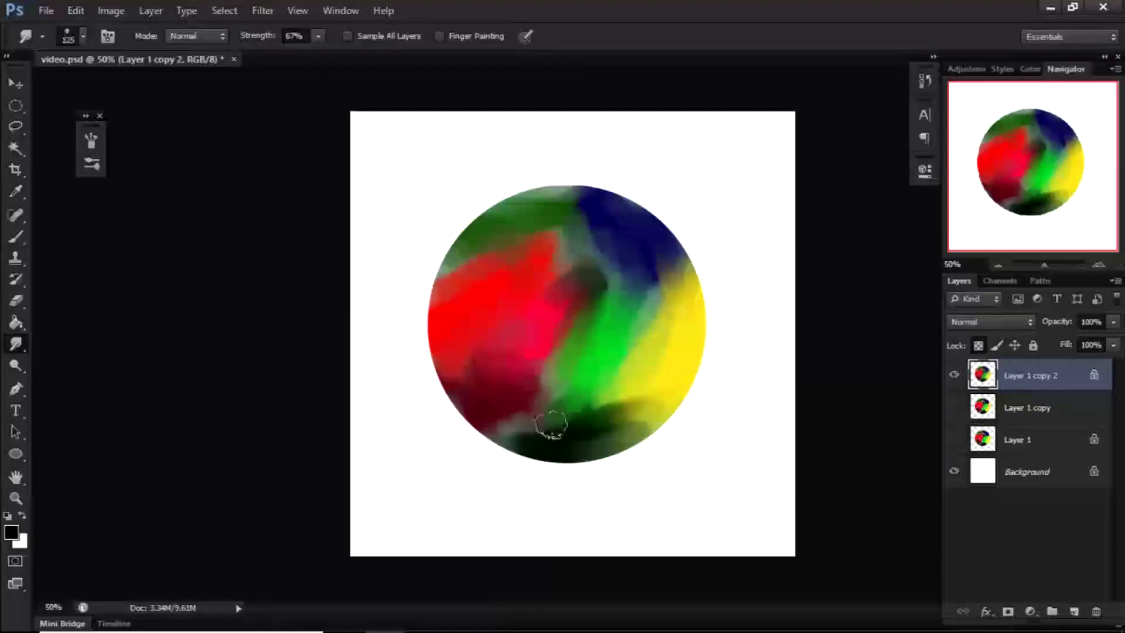
mouse_move(502, 424)
left_mouse_down()
mouse_move(545, 423)
mouse_move(502, 398)
left_mouse_up()
mouse_move(665, 348)
left_mouse_down()
mouse_move(652, 318)
mouse_move(619, 250)
mouse_move(629, 262)
mouse_move(612, 280)
mouse_move(601, 196)
mouse_move(571, 270)
mouse_move(637, 242)
mouse_move(622, 278)
mouse_move(647, 244)
mouse_move(657, 274)
mouse_move(637, 276)
mouse_move(688, 247)
mouse_move(690, 261)
mouse_move(648, 294)
mouse_move(645, 342)
mouse_move(599, 329)
mouse_move(605, 337)
mouse_move(582, 363)
mouse_move(631, 351)
mouse_move(589, 363)
left_mouse_up()
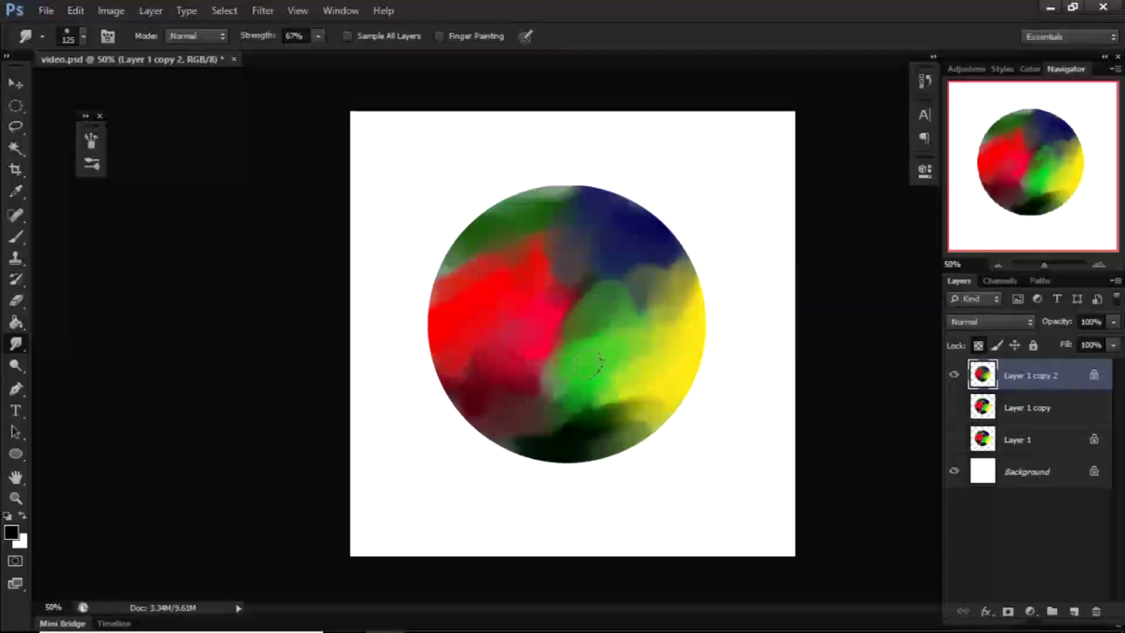
mouse_move(582, 325)
left_mouse_down()
mouse_move(609, 287)
mouse_move(586, 320)
mouse_move(504, 322)
mouse_move(573, 315)
mouse_move(510, 345)
mouse_move(609, 360)
mouse_move(608, 321)
mouse_move(568, 296)
mouse_move(545, 208)
mouse_move(505, 210)
mouse_move(557, 201)
mouse_move(432, 254)
left_mouse_up()
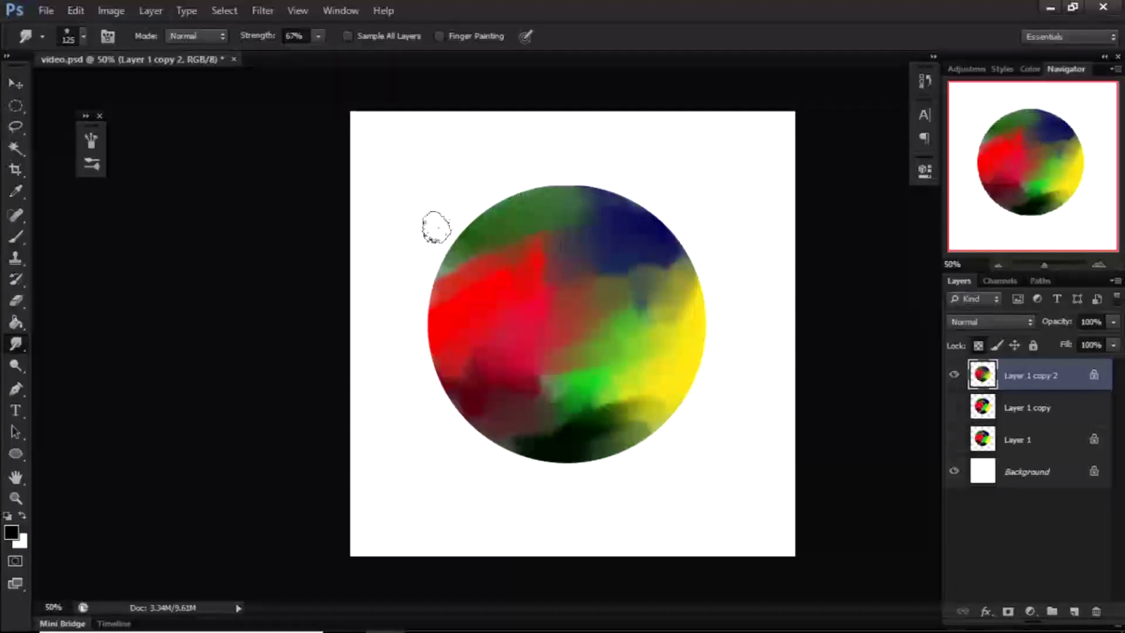
mouse_move(540, 219)
left_mouse_down()
mouse_move(490, 374)
mouse_move(545, 380)
left_mouse_up()
Step: Set the smudge strength to 6% and soften the colour transitions across the whole circle
left_click(317, 37)
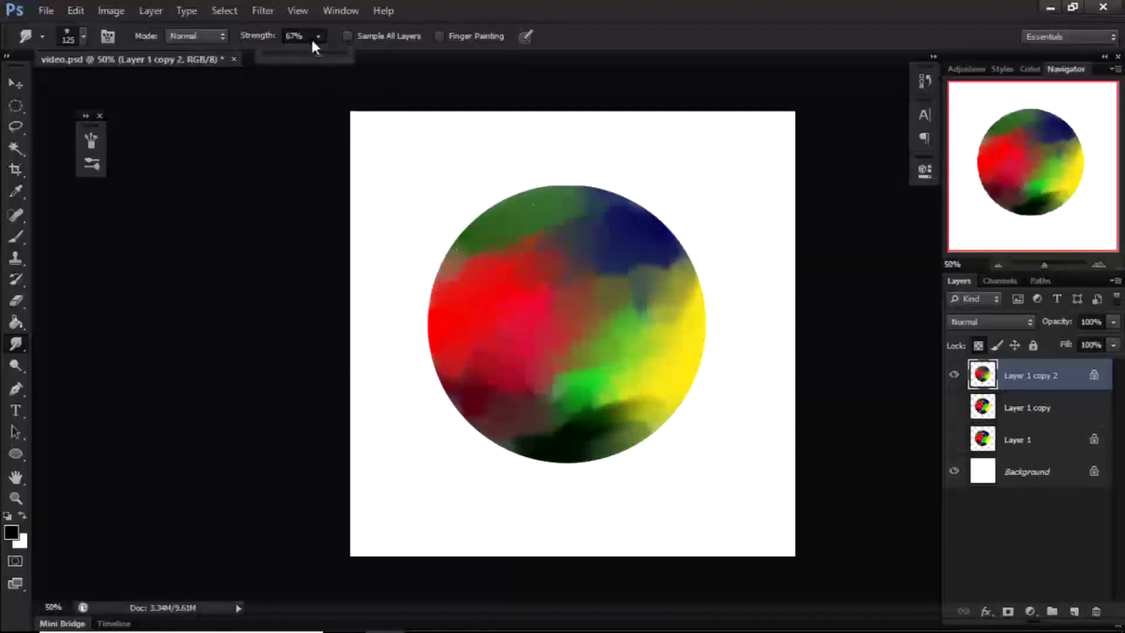
mouse_move(414, 235)
left_mouse_down()
mouse_move(470, 262)
mouse_move(440, 283)
mouse_move(574, 262)
mouse_move(498, 270)
mouse_move(609, 218)
mouse_move(523, 242)
mouse_move(585, 200)
mouse_move(620, 206)
mouse_move(612, 212)
mouse_move(647, 249)
mouse_move(471, 266)
left_mouse_up()
mouse_move(553, 300)
left_mouse_down()
mouse_move(436, 358)
mouse_move(497, 396)
mouse_move(439, 369)
mouse_move(551, 366)
mouse_move(540, 432)
mouse_move(603, 442)
mouse_move(535, 410)
mouse_move(603, 345)
mouse_move(610, 304)
mouse_move(698, 399)
mouse_move(659, 243)
left_mouse_up()
mouse_move(636, 351)
left_mouse_down()
mouse_move(580, 251)
mouse_move(642, 297)
mouse_move(693, 293)
mouse_move(555, 437)
mouse_move(614, 260)
mouse_move(500, 357)
left_mouse_up()
Step: Enlarge the smudge brush to 250, smooth the circle's colours further and save video.psd
key("bracketright")
key("bracketright")
key("bracketright")
key("bracketright")
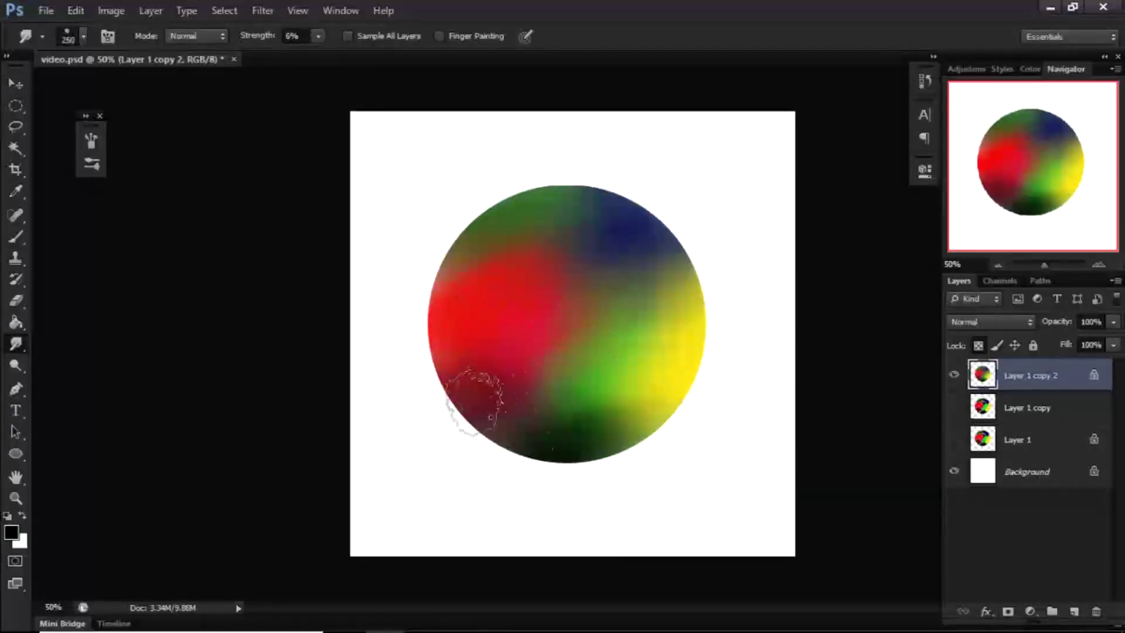
mouse_move(598, 260)
left_mouse_down()
mouse_move(557, 443)
mouse_move(620, 374)
mouse_move(695, 350)
mouse_move(629, 229)
left_mouse_up()
mouse_move(953, 380)
left_mouse_down()
mouse_move(679, 347)
mouse_move(657, 371)
mouse_move(628, 367)
left_mouse_up()
key("ctrl+s")
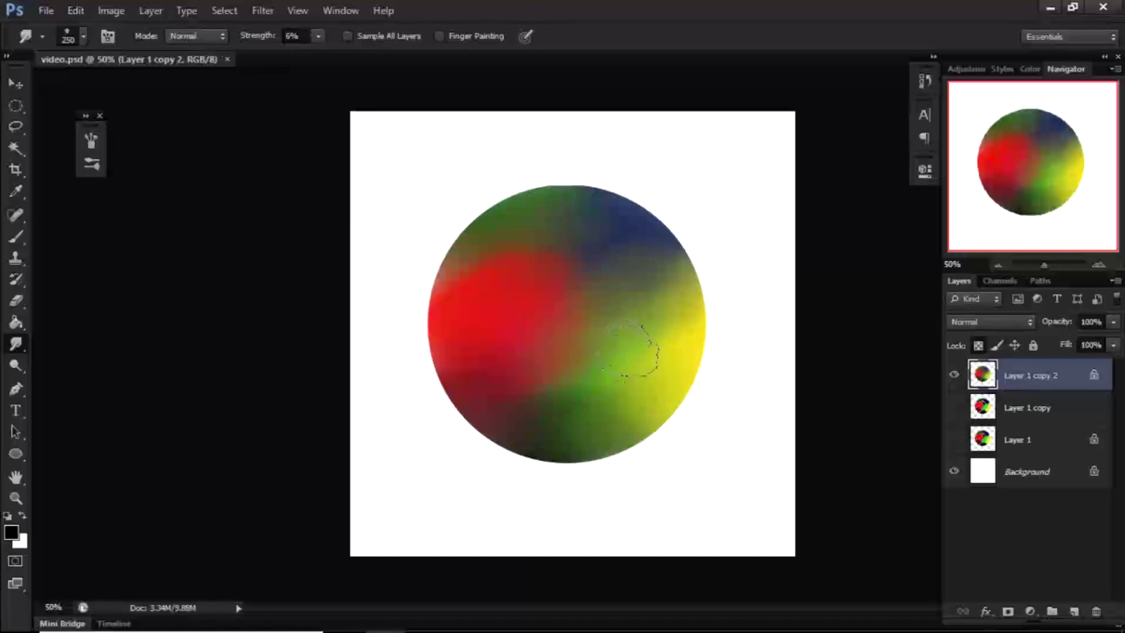
Step: Show Layer 1 copy and toggle Layer 1 copy 2 off and on to compare the unblended and blended circles
left_click(955, 376)
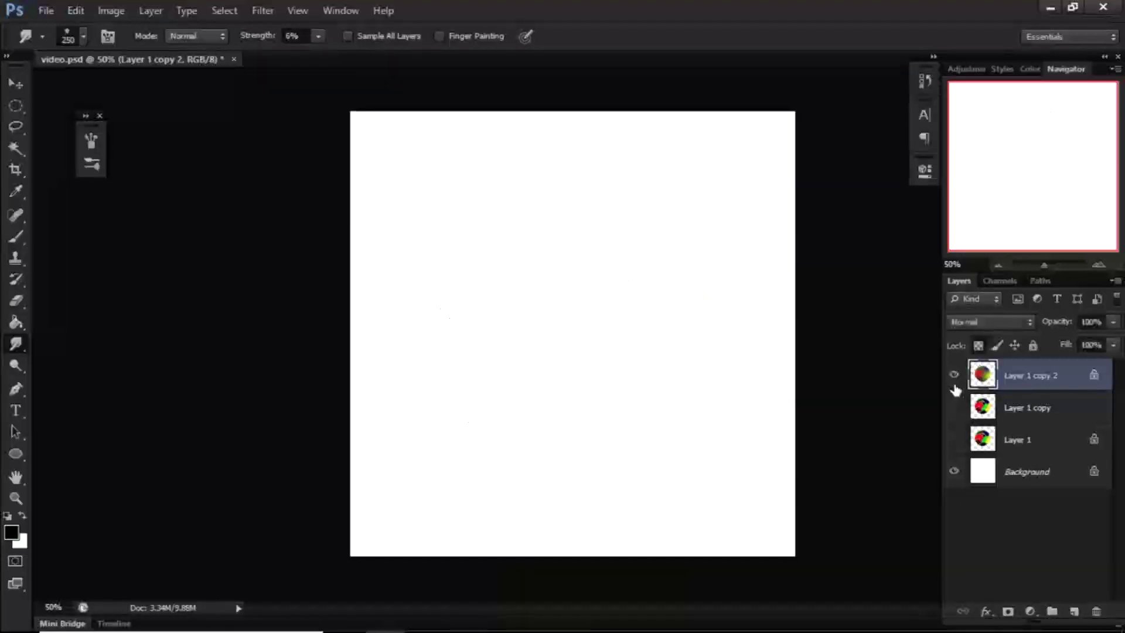
left_click(954, 406)
left_click(955, 377)
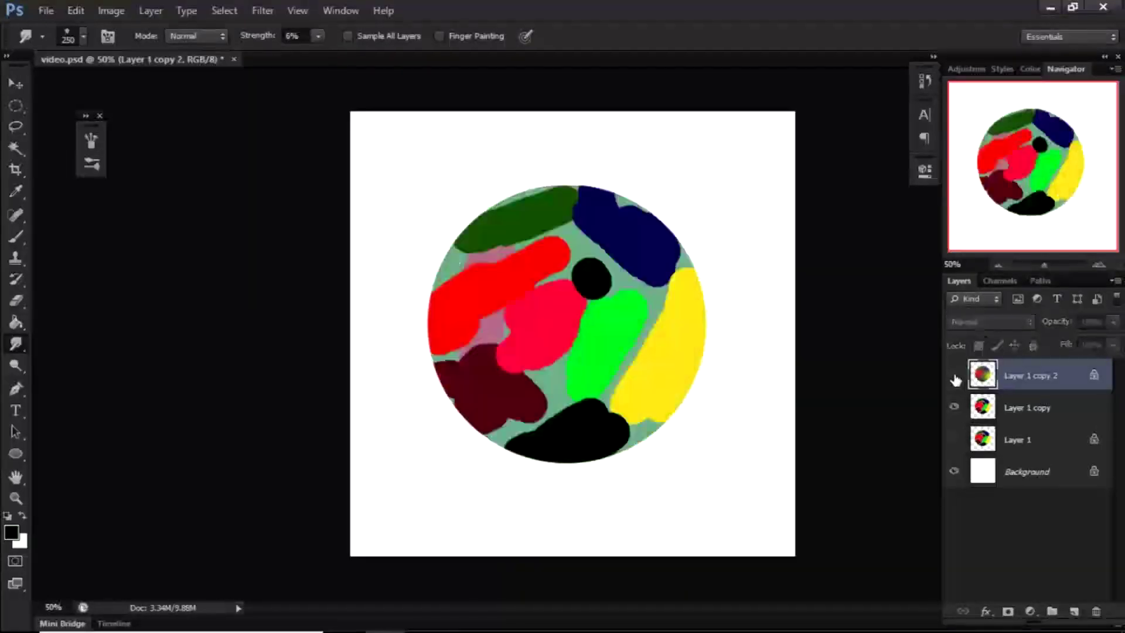
left_click(955, 376)
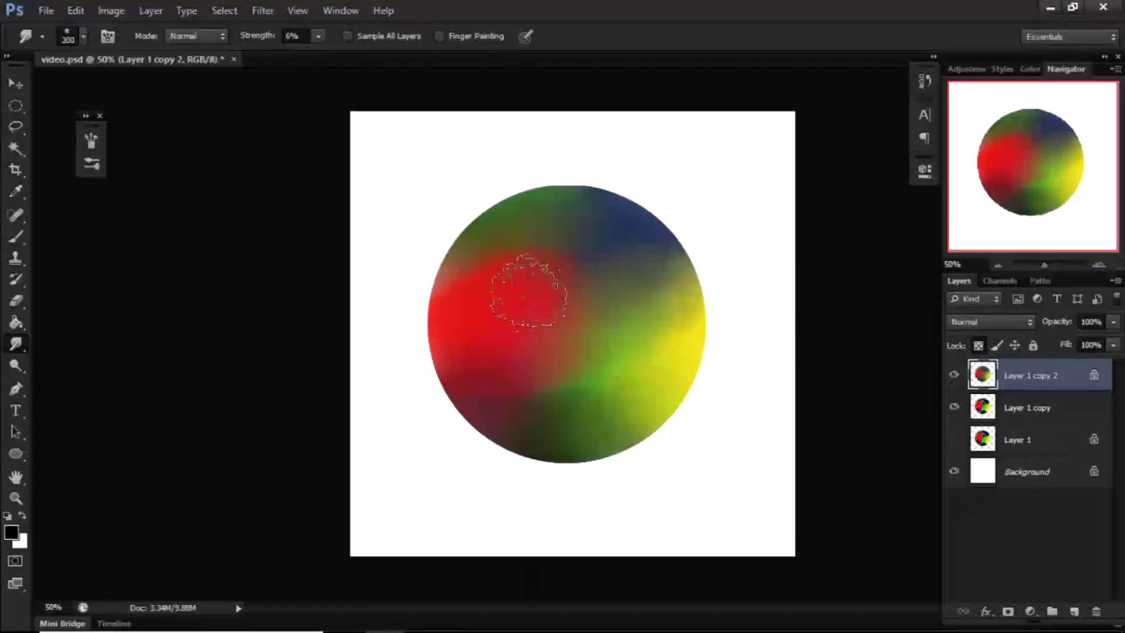
Step: Reduce the smudge brush to 100, set the strength to 92% and push the red, green, blue and yellow areas into one another
key("bracketleft")
key("bracketleft")
key("bracketleft")
key("bracketleft")
left_click(319, 36)
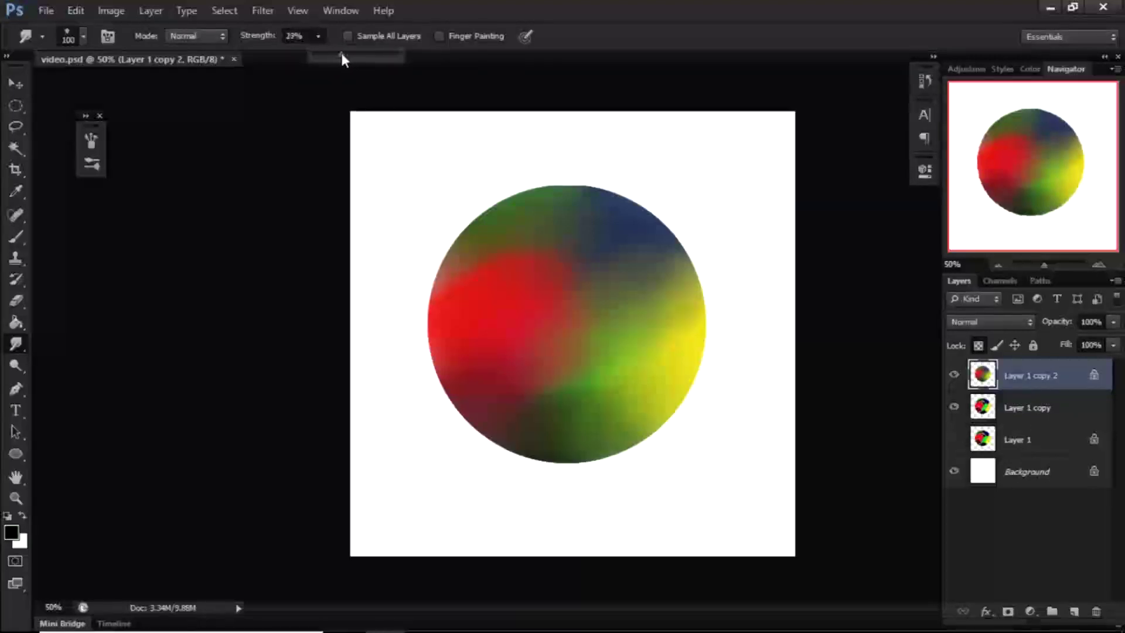
left_click(480, 299)
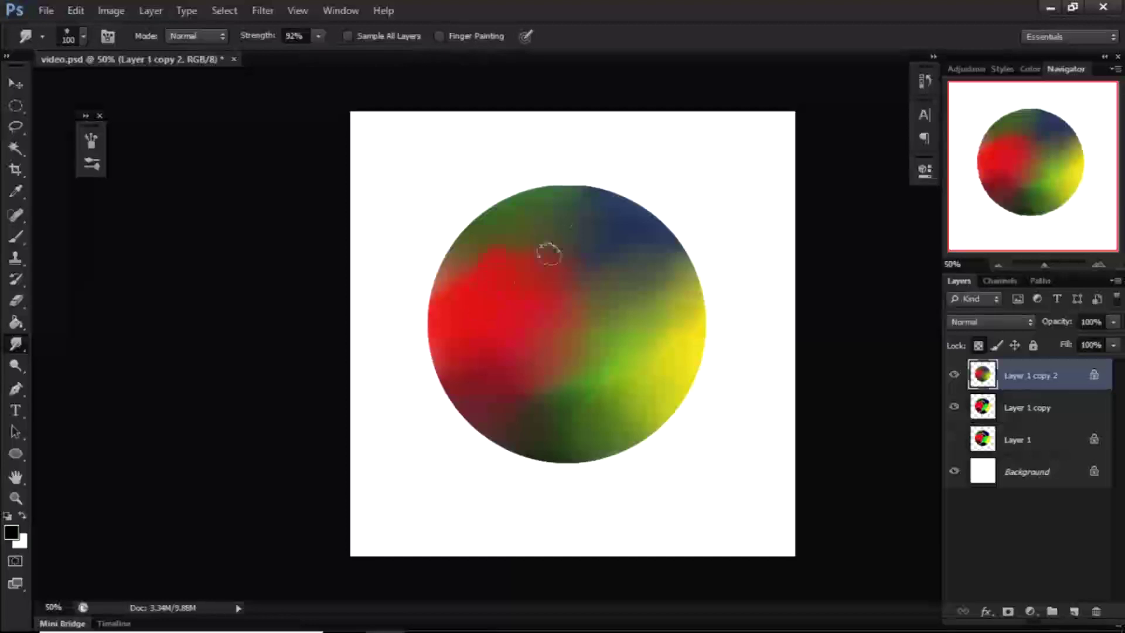
mouse_move(498, 293)
left_mouse_down()
mouse_move(568, 246)
mouse_move(616, 248)
left_mouse_up()
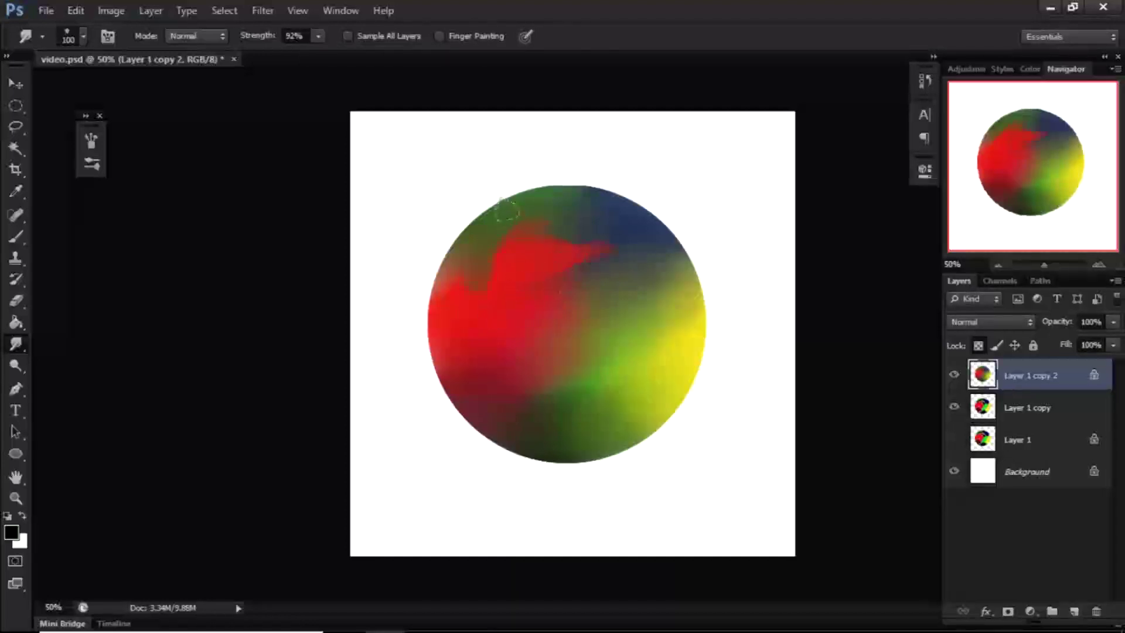
mouse_move(542, 320)
left_mouse_down()
mouse_move(598, 337)
mouse_move(562, 354)
mouse_move(592, 375)
mouse_move(522, 352)
mouse_move(520, 402)
mouse_move(492, 394)
mouse_move(478, 333)
mouse_move(460, 382)
mouse_move(467, 389)
mouse_move(460, 320)
left_mouse_up()
mouse_move(627, 268)
left_mouse_down()
mouse_move(578, 293)
mouse_move(653, 277)
left_mouse_up()
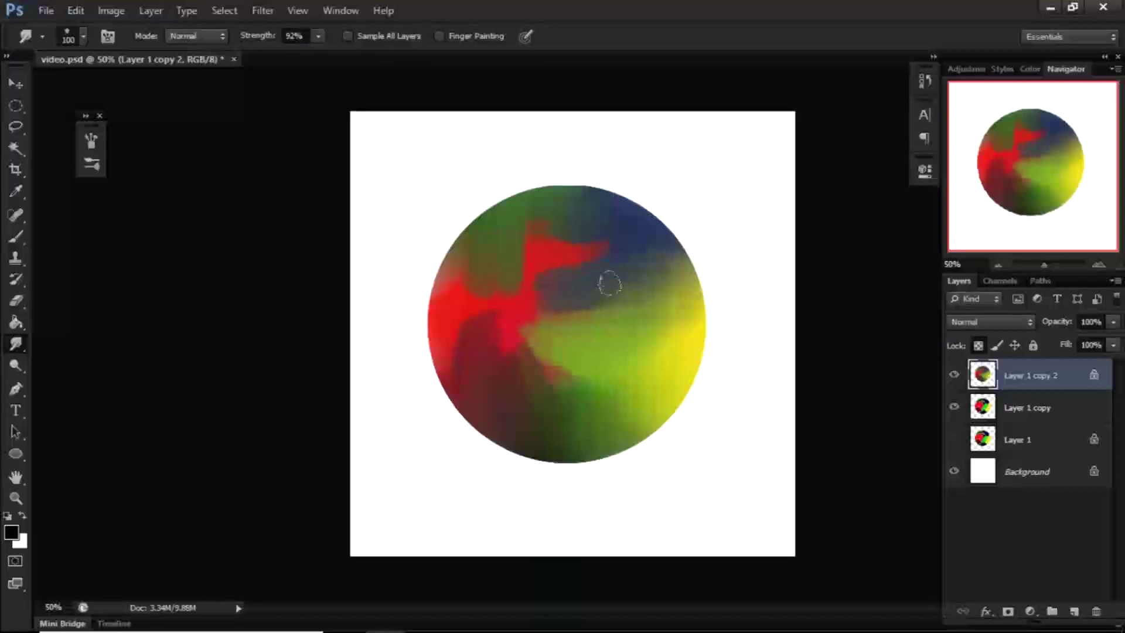
Step: Set the smudge strength to 16% and soften the edges between the red streaks and the green and blue areas
left_click(319, 36)
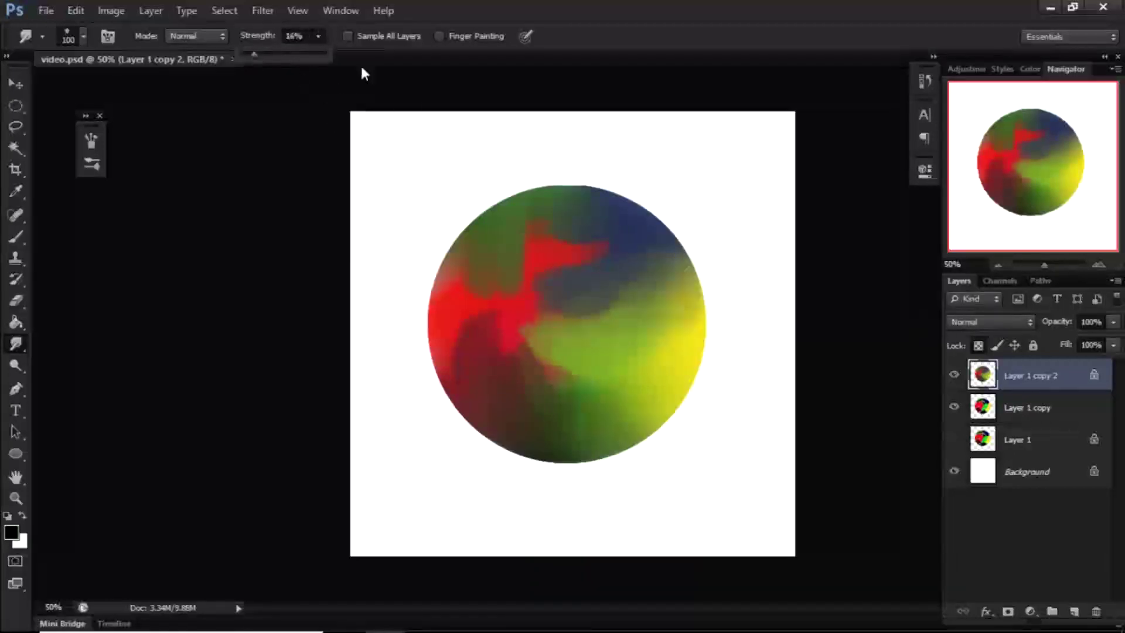
left_click(490, 295)
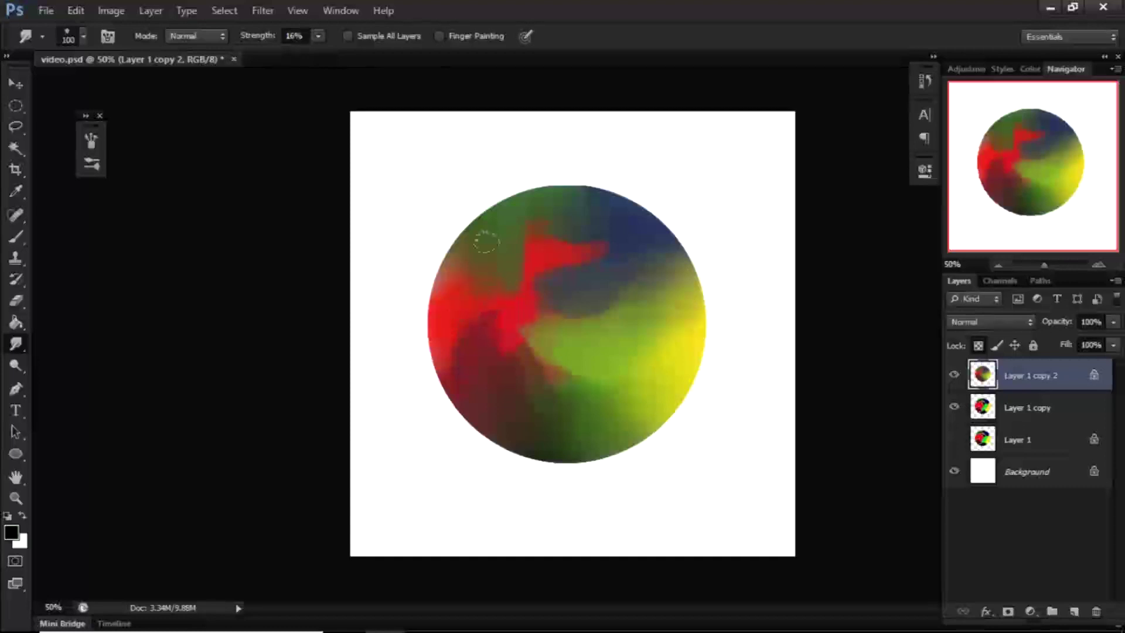
left_click_drag(497, 225, 523, 256)
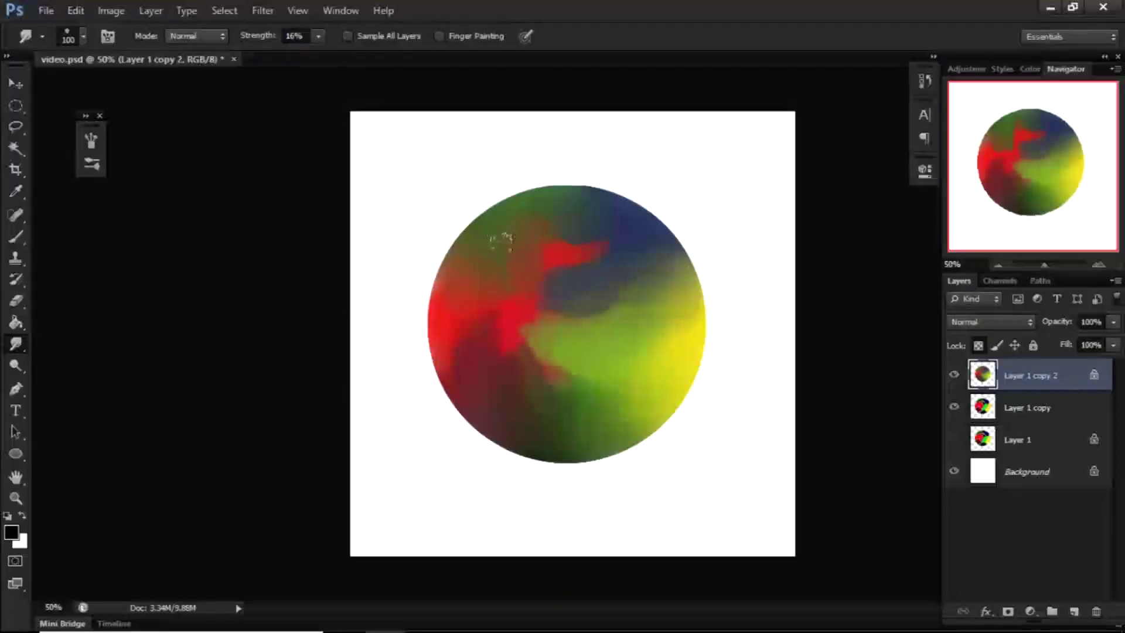
mouse_move(580, 236)
left_mouse_down()
mouse_move(608, 283)
mouse_move(528, 355)
mouse_move(462, 322)
mouse_move(627, 296)
mouse_move(591, 285)
left_mouse_up()
Step: Enlarge the smudge brush to 175, set the strength to 4% and smooth the colours across the whole circle
key("bracketright")
key("bracketright")
key("bracketright")
left_click(319, 37)
left_click_drag(320, 57, 308, 58)
mouse_move(633, 375)
left_mouse_down()
mouse_move(570, 404)
mouse_move(523, 316)
mouse_move(507, 358)
mouse_move(658, 349)
mouse_move(548, 257)
mouse_move(498, 352)
mouse_move(549, 354)
mouse_move(640, 259)
mouse_move(519, 333)
left_mouse_up()
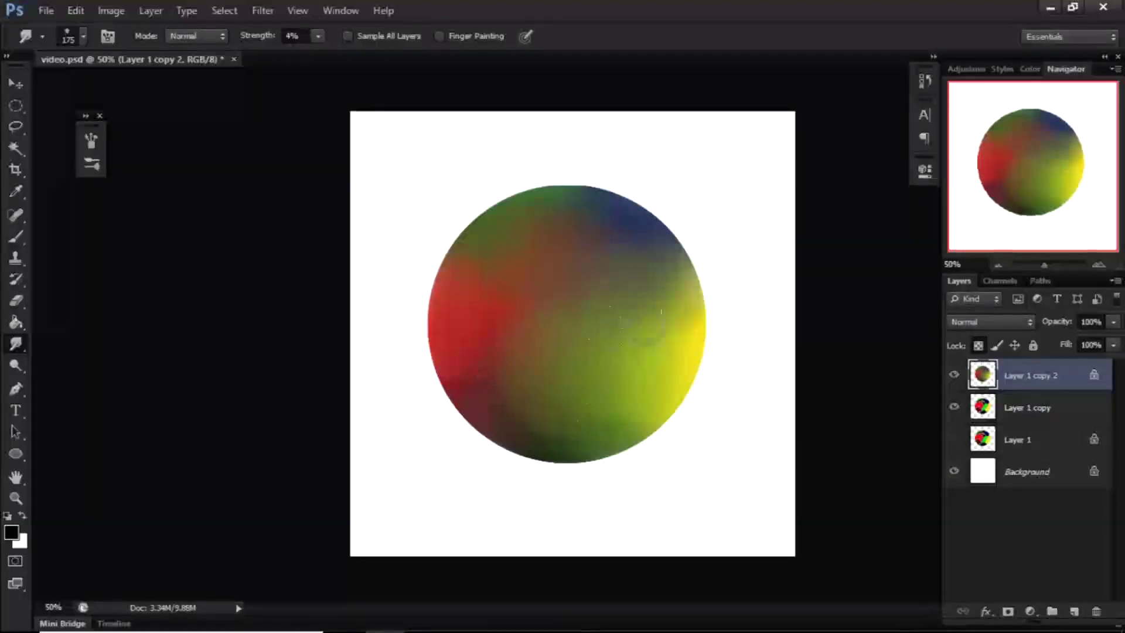
key("ctrl+t")
left_click_drag(706, 463, 660, 414)
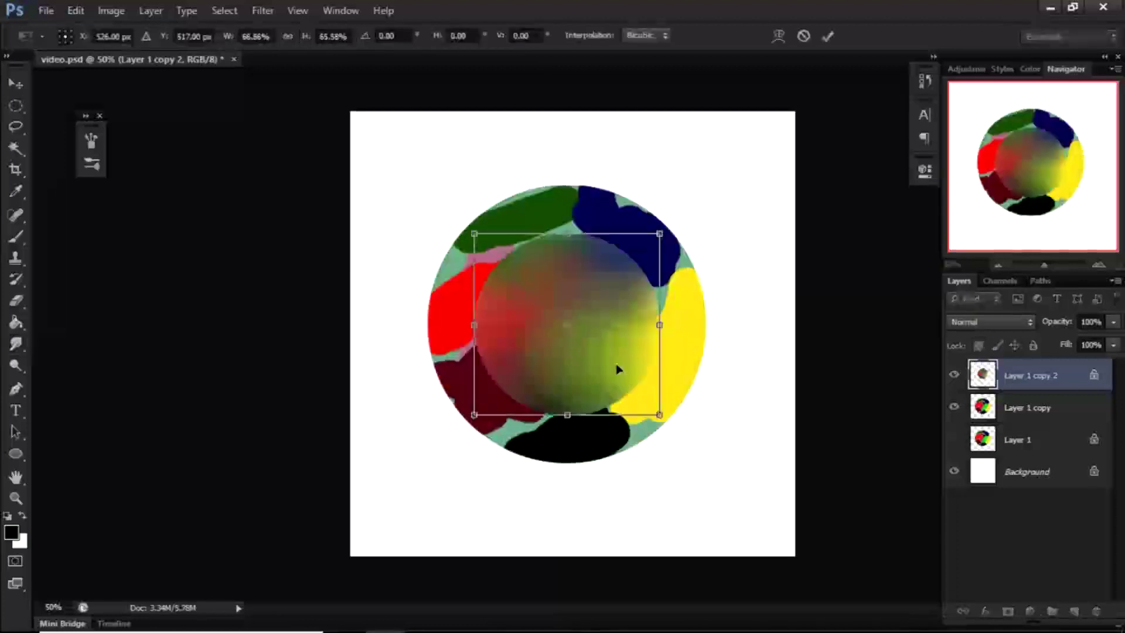
key("Escape")
Step: Scale the blended circle down to a small thumbnail and place it in the canvas's upper-left corner
key("ctrl+t")
left_click_drag(705, 463, 607, 364)
left_click_drag(582, 349, 415, 181)
key("Return")
key("Return")
Step: Select Layer 1 copy and switch to the Mixer Brush tool
key("b")
left_click(1032, 408)
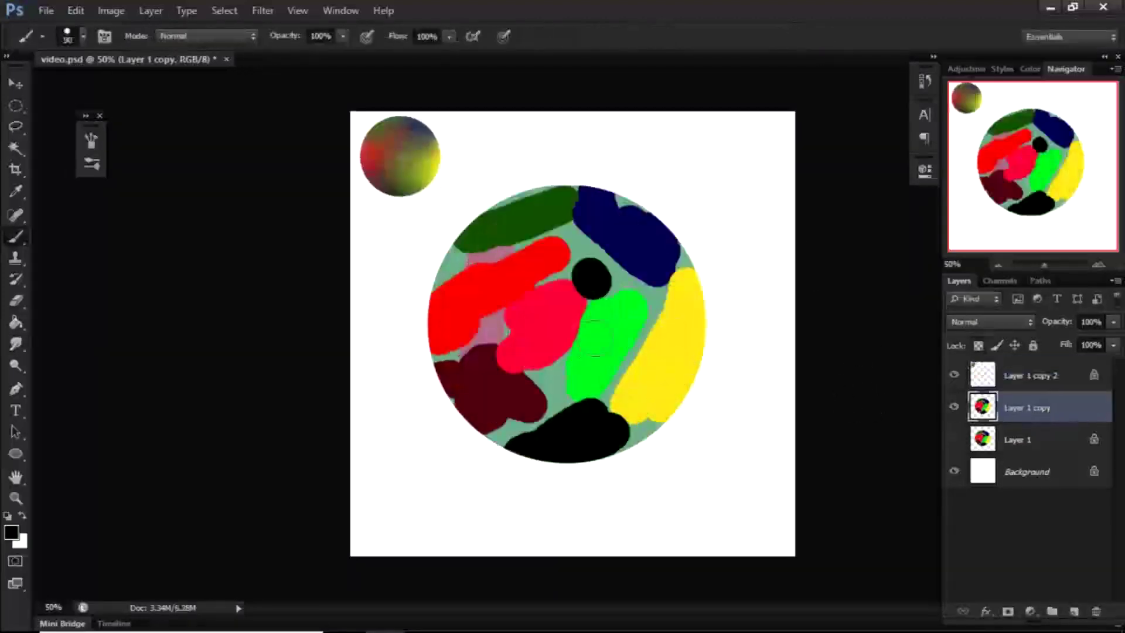
right_click(12, 234)
left_click(104, 235)
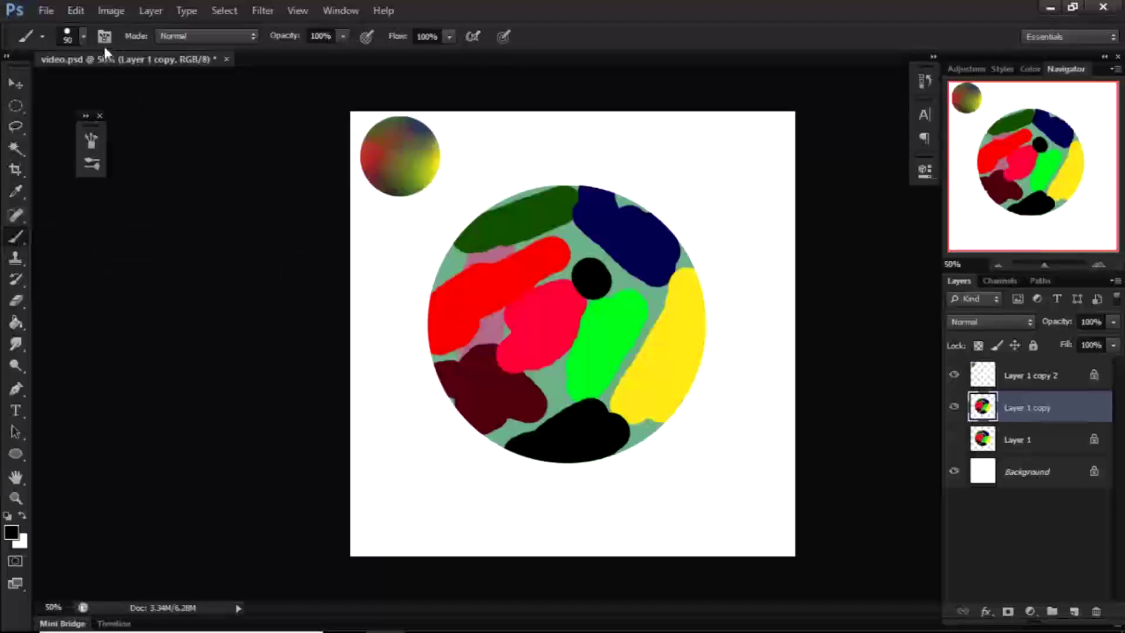
left_click(84, 35)
right_click(16, 236)
left_click(88, 280)
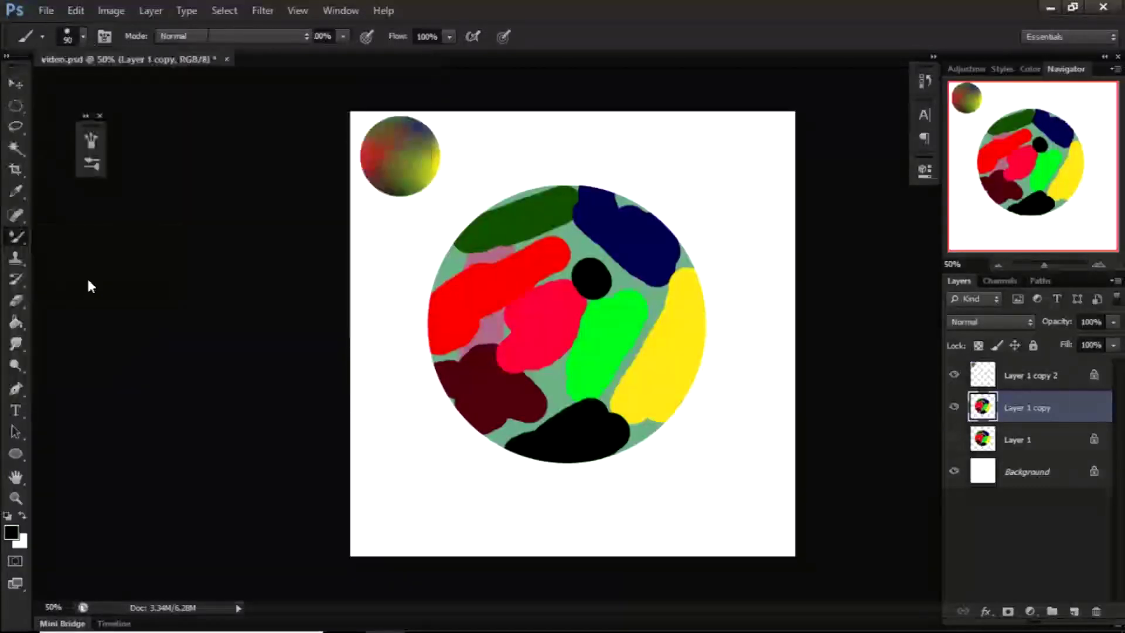
Step: Cycle through the brush tool group and return to the Mixer Brush
key("shift+b")
key("shift+b")
key("shift+b")
right_click(15, 236)
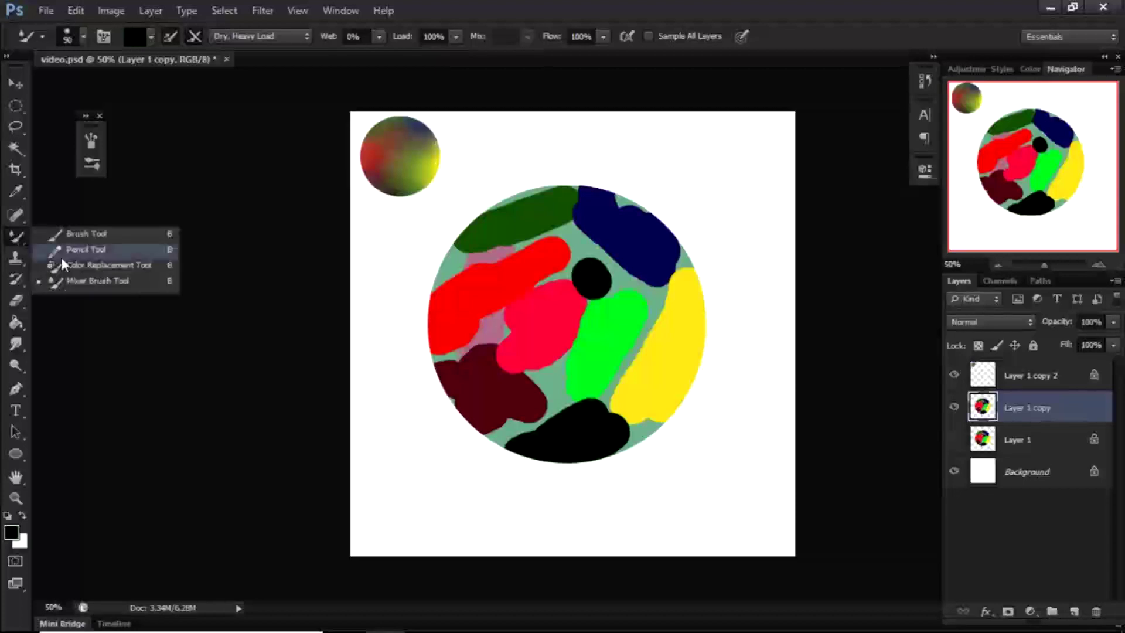
left_click(96, 282)
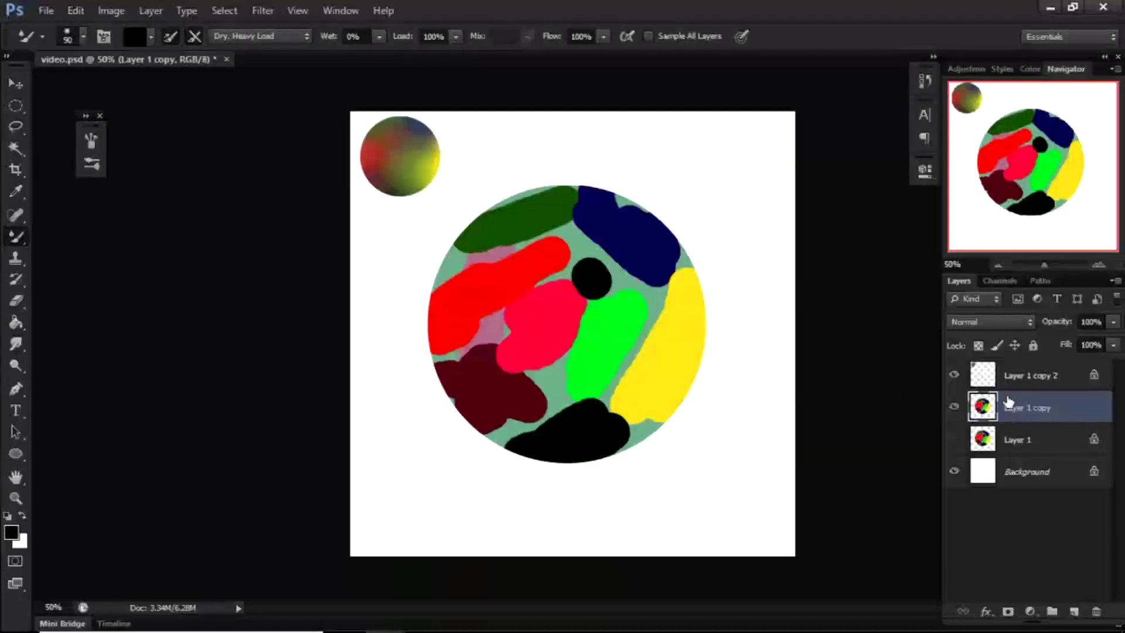
Step: Duplicate Layer 1 copy twice and hide the circle copies beneath the upper duplicate
key("ctrl+j")
key("ctrl+j")
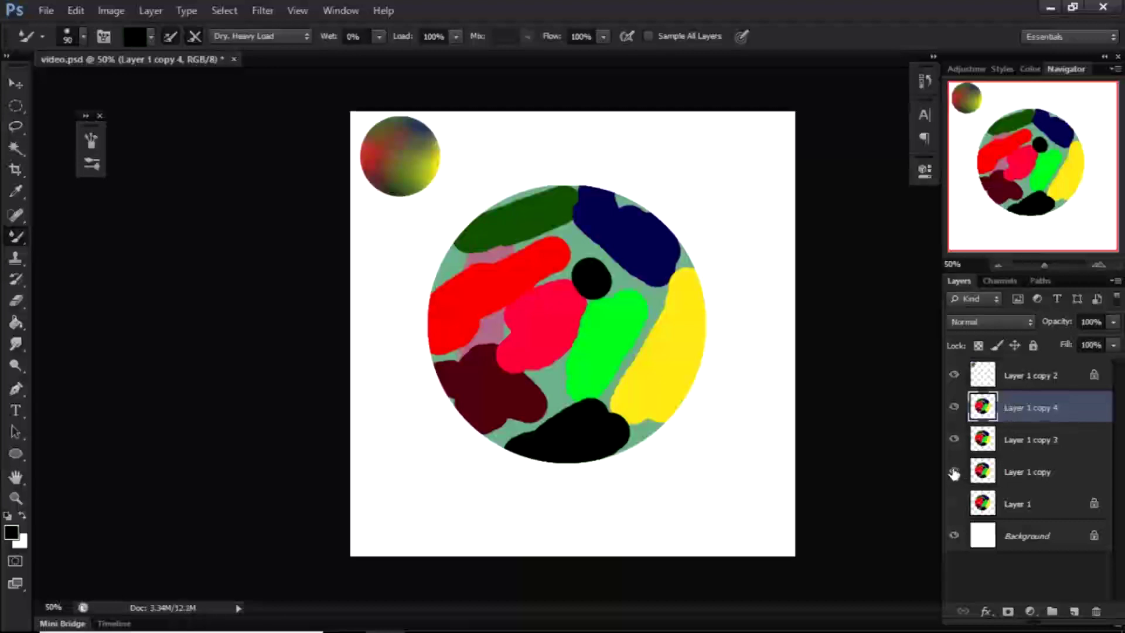
left_click(954, 439)
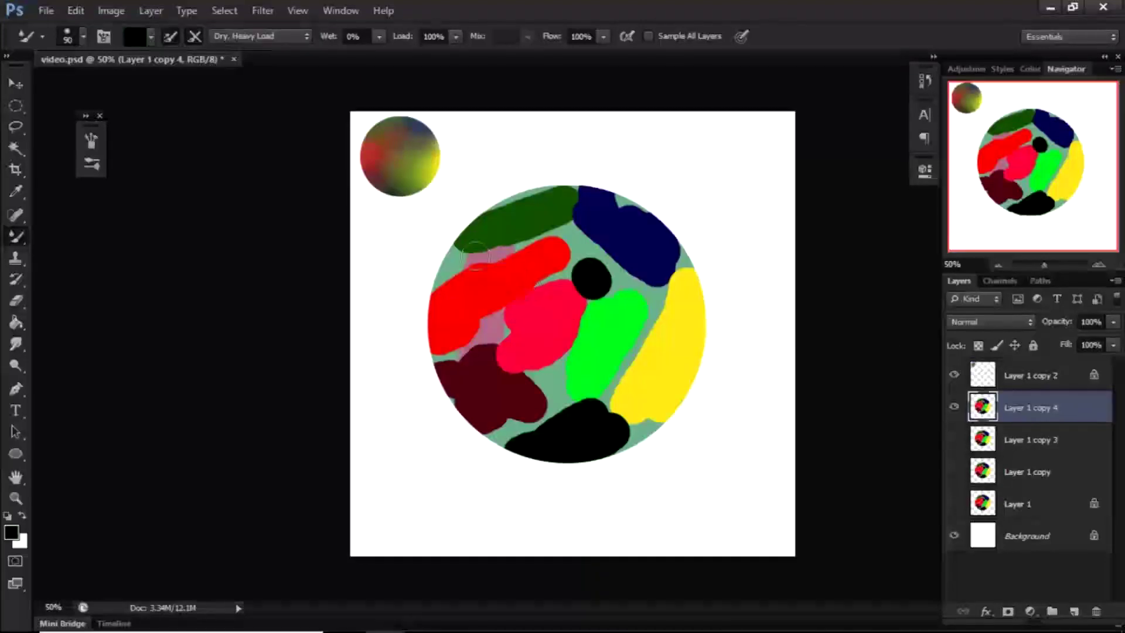
Step: Turn off loading the Mixer Brush after each stroke and choose the Very Wet, Heavy Mix preset
left_click(171, 37)
left_click(170, 37)
left_click(495, 310, "alt")
left_click(168, 32)
left_click(278, 37)
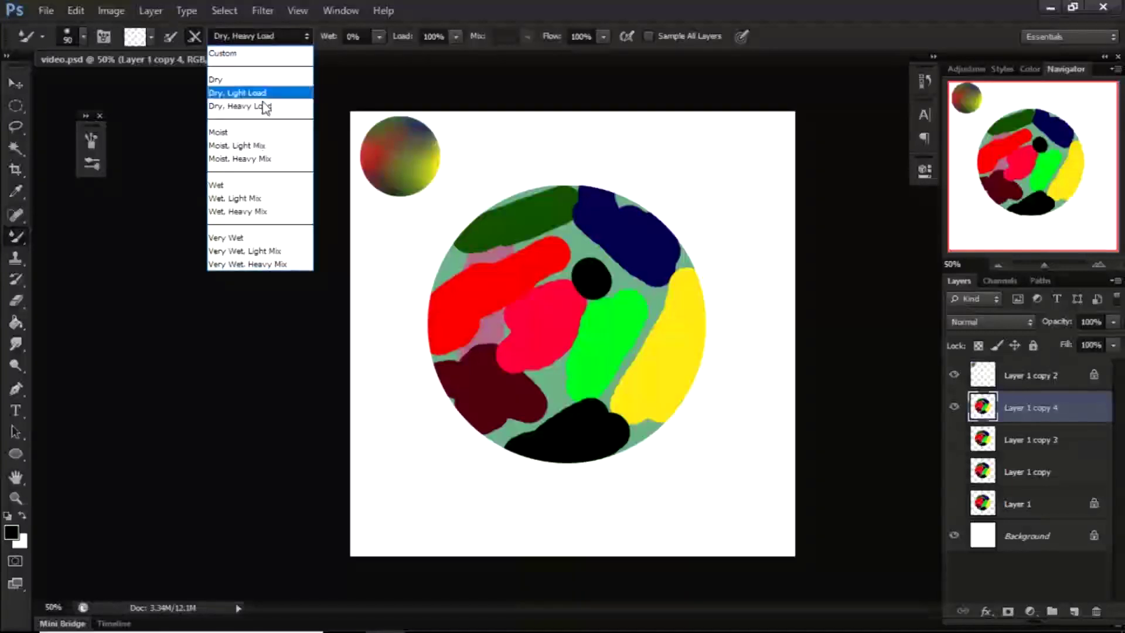
left_click(261, 265)
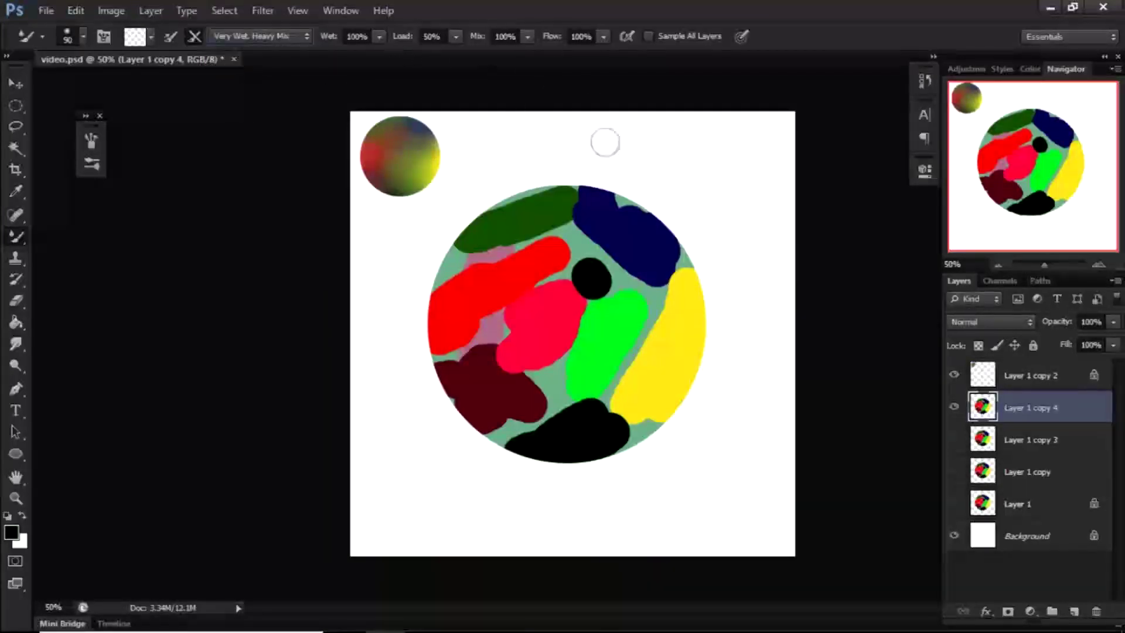
Step: Blend the red, pink and black patches near the circle's centre, extend the blend into the dark blue patch and undo that last stroke
left_click_drag(536, 269, 543, 273)
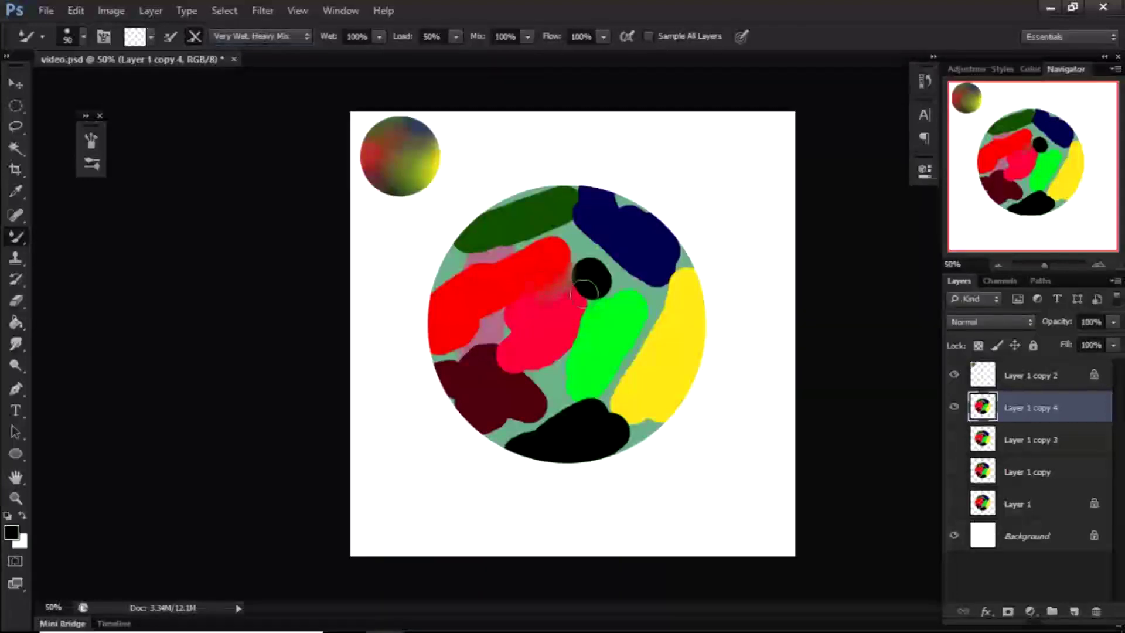
mouse_move(563, 261)
left_mouse_down()
mouse_move(550, 284)
mouse_move(571, 271)
mouse_move(549, 259)
mouse_move(549, 278)
mouse_move(599, 311)
mouse_move(583, 281)
mouse_move(571, 294)
mouse_move(595, 300)
mouse_move(594, 276)
mouse_move(569, 274)
mouse_move(595, 291)
mouse_move(559, 304)
left_mouse_up()
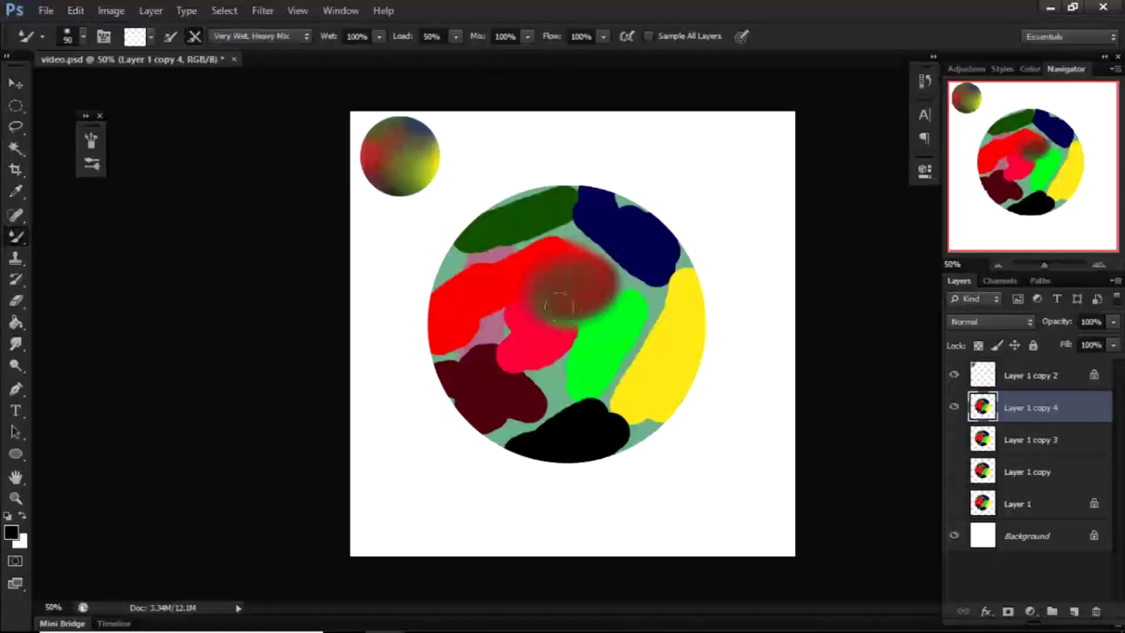
mouse_move(605, 274)
left_mouse_down()
mouse_move(559, 282)
mouse_move(610, 247)
mouse_move(644, 246)
mouse_move(603, 240)
mouse_move(618, 245)
mouse_move(613, 230)
mouse_move(644, 237)
mouse_move(623, 259)
mouse_move(547, 219)
left_mouse_up()
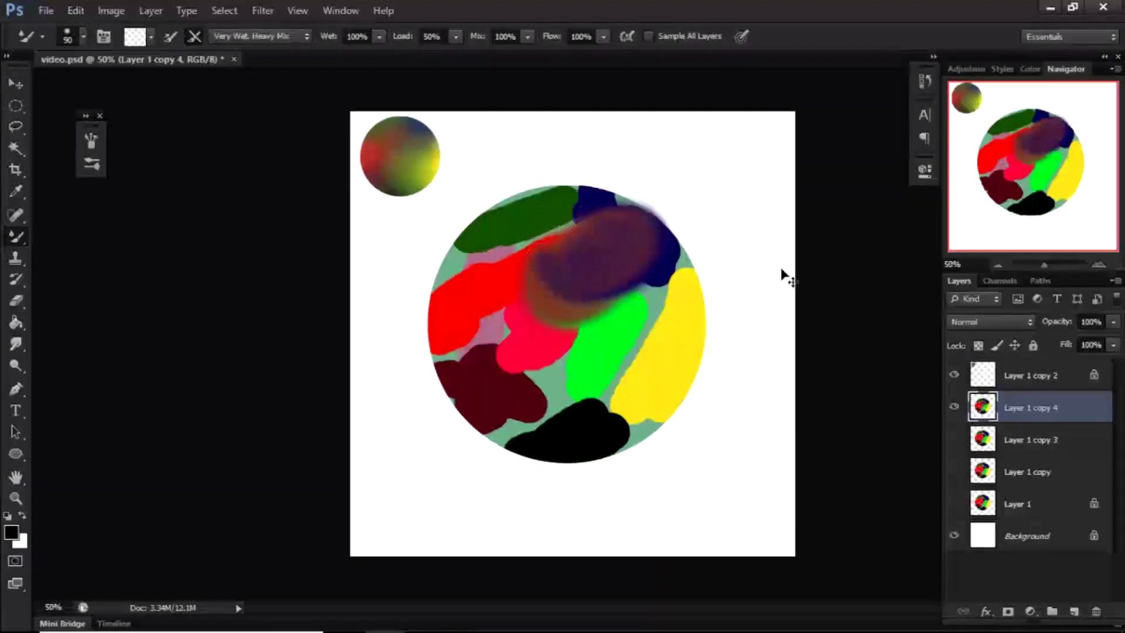
key("ctrl+z")
Step: Lock the transparent pixels of Layer 1 copy 4 and blend the whole circle's colours together, enlarging the brush to 125 px
left_click(979, 346)
mouse_move(583, 244)
left_mouse_down()
mouse_move(591, 233)
mouse_move(610, 258)
mouse_move(641, 254)
mouse_move(631, 261)
mouse_move(614, 230)
mouse_move(672, 278)
mouse_move(658, 346)
mouse_move(659, 318)
mouse_move(623, 322)
mouse_move(626, 402)
mouse_move(592, 432)
mouse_move(573, 432)
mouse_move(580, 423)
mouse_move(498, 445)
mouse_move(459, 381)
mouse_move(472, 397)
mouse_move(557, 361)
mouse_move(516, 387)
mouse_move(563, 428)
mouse_move(498, 344)
mouse_move(469, 343)
mouse_move(451, 357)
mouse_move(493, 274)
mouse_move(416, 307)
mouse_move(502, 251)
mouse_move(527, 181)
mouse_move(616, 270)
mouse_move(528, 281)
mouse_move(621, 262)
left_mouse_up()
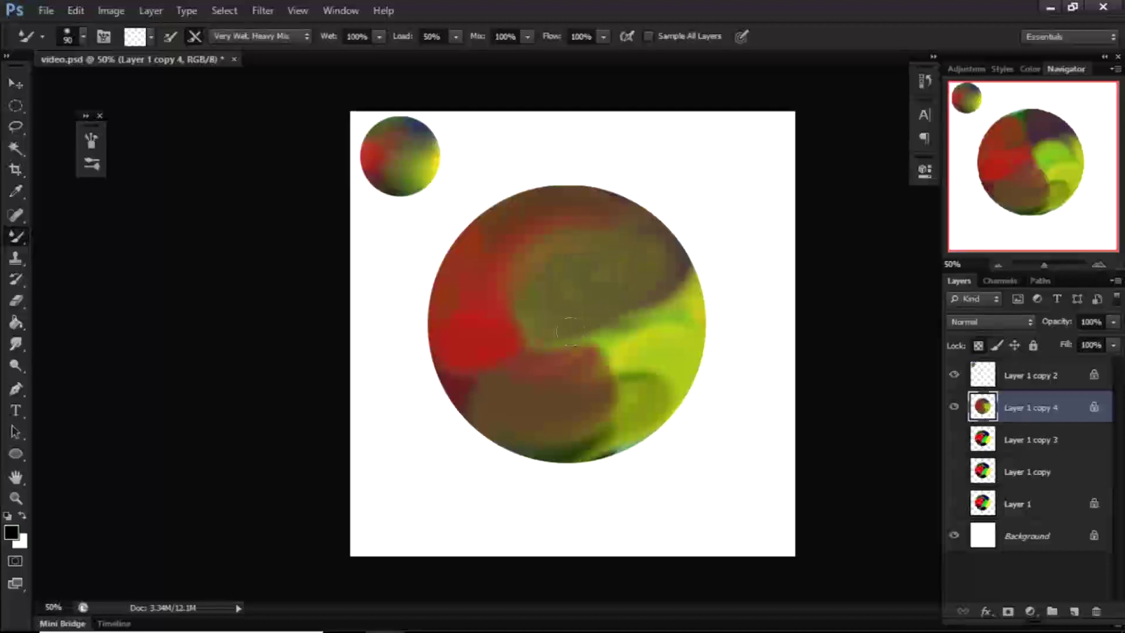
key("bracketright")
key("bracketright")
mouse_move(604, 367)
left_mouse_down()
mouse_move(614, 409)
mouse_move(472, 410)
mouse_move(484, 299)
mouse_move(566, 389)
mouse_move(578, 267)
mouse_move(513, 230)
mouse_move(626, 206)
mouse_move(609, 361)
mouse_move(639, 248)
mouse_move(608, 368)
mouse_move(647, 305)
mouse_move(654, 315)
mouse_move(554, 276)
mouse_move(489, 322)
mouse_move(501, 287)
mouse_move(541, 326)
mouse_move(571, 230)
mouse_move(626, 307)
mouse_move(580, 297)
mouse_move(598, 240)
mouse_move(638, 311)
mouse_move(653, 272)
mouse_move(681, 307)
mouse_move(653, 367)
mouse_move(559, 413)
mouse_move(420, 349)
mouse_move(495, 322)
mouse_move(604, 414)
left_mouse_up()
mouse_move(574, 208)
left_mouse_down()
mouse_move(515, 289)
mouse_move(578, 239)
mouse_move(623, 296)
mouse_move(554, 269)
mouse_move(459, 334)
left_mouse_up()
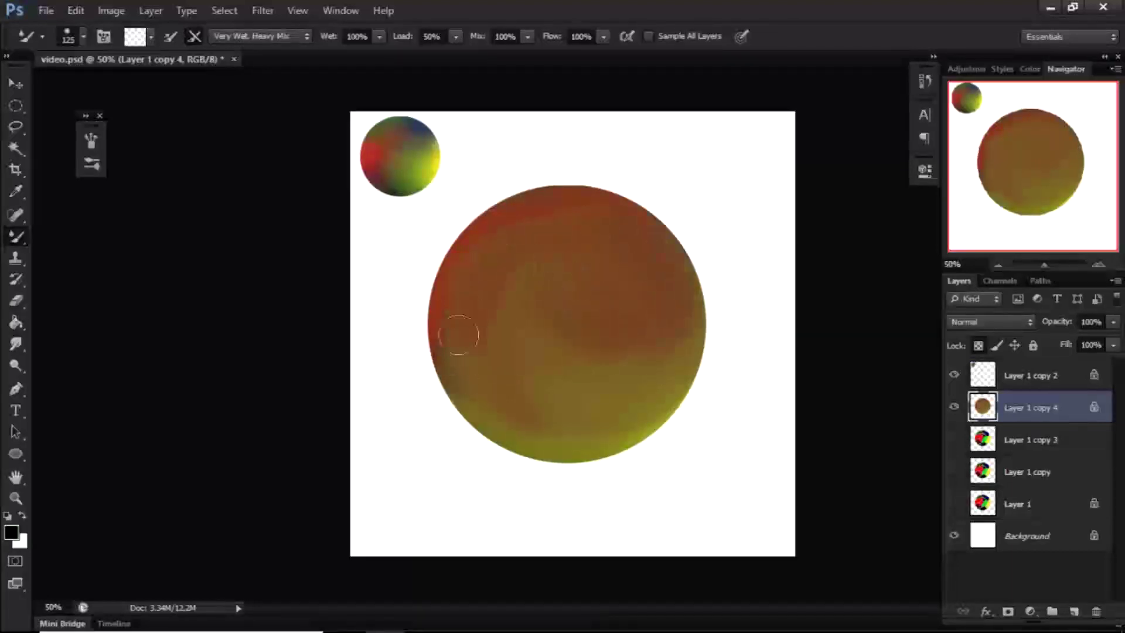
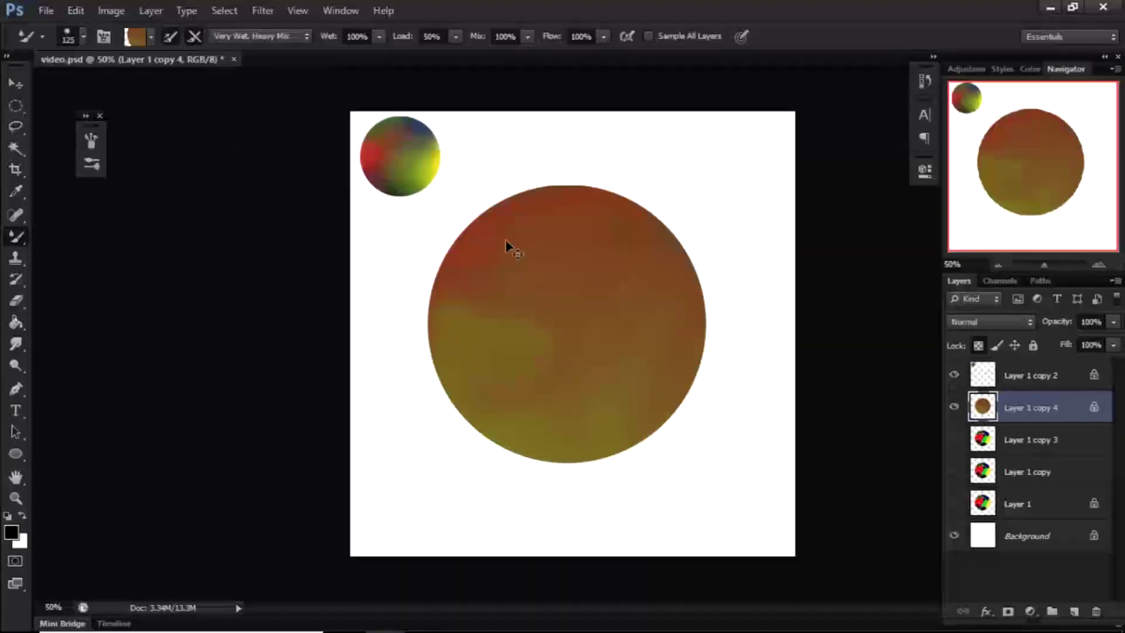
Step: Enlarge the brush to 900 px and load it with a sample of the entire blended circle
key("ctrl+minus")
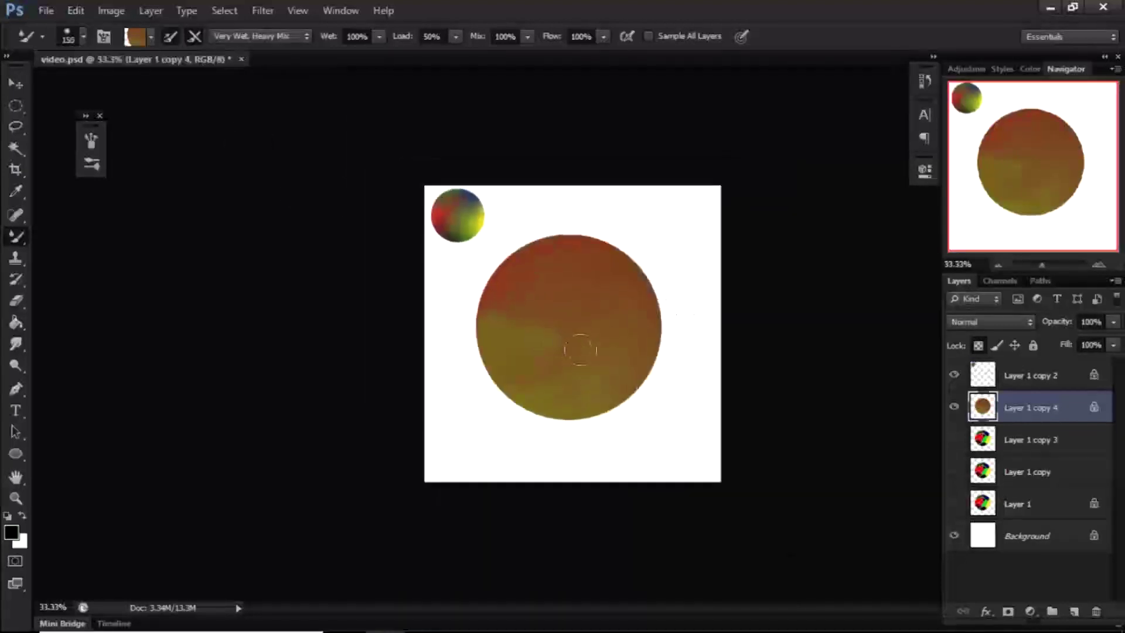
key("bracketright")
key("bracketright")
key("bracketright")
key("bracketright")
key("bracketright")
key("bracketright")
key("bracketright")
key("bracketright")
key("bracketright")
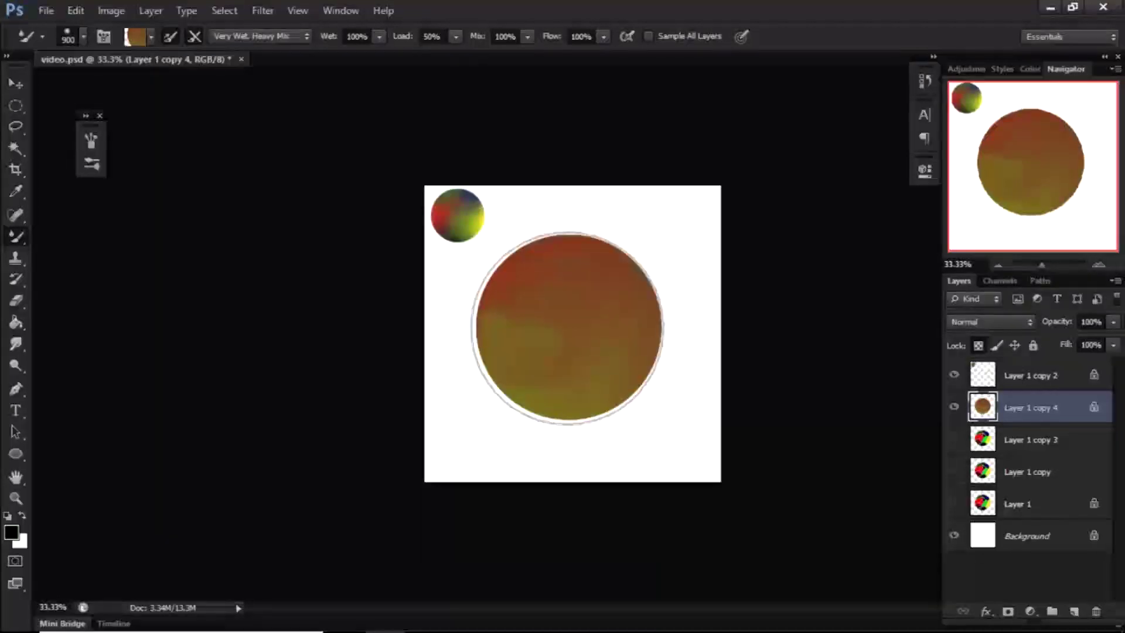
key("Caps_Lock")
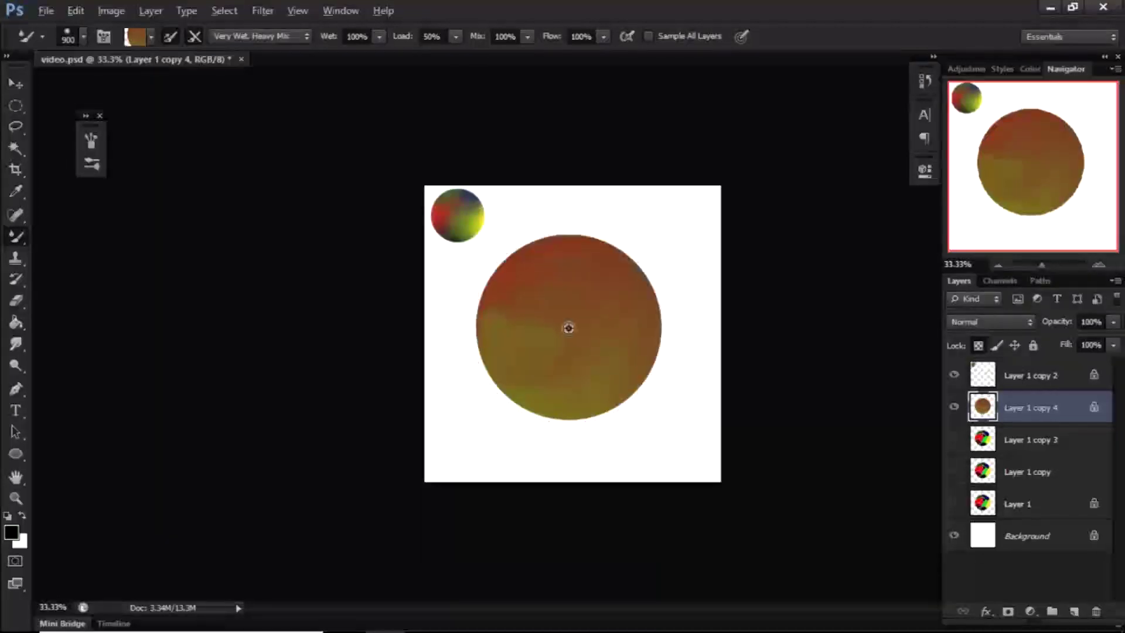
left_click(568, 328, "alt")
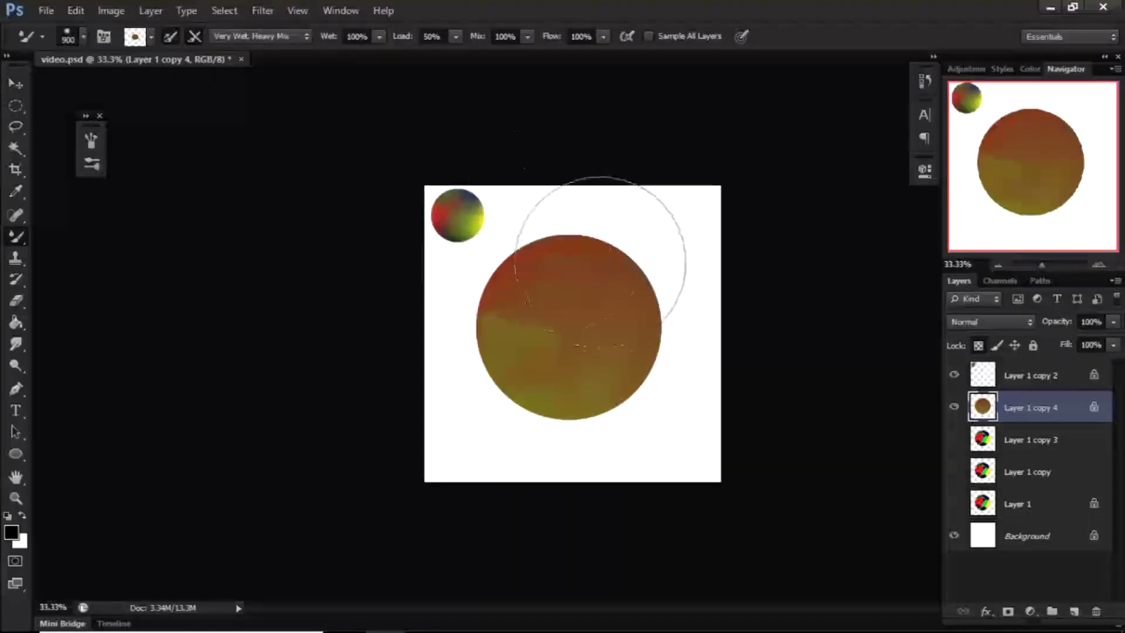
Step: Reduce the brush to 80 px, add a new layer above Layer 1 copy 4 and try a stroke beside the circle, undoing it
key("bracketleft")
key("bracketleft")
key("bracketleft")
key("bracketleft")
key("bracketleft")
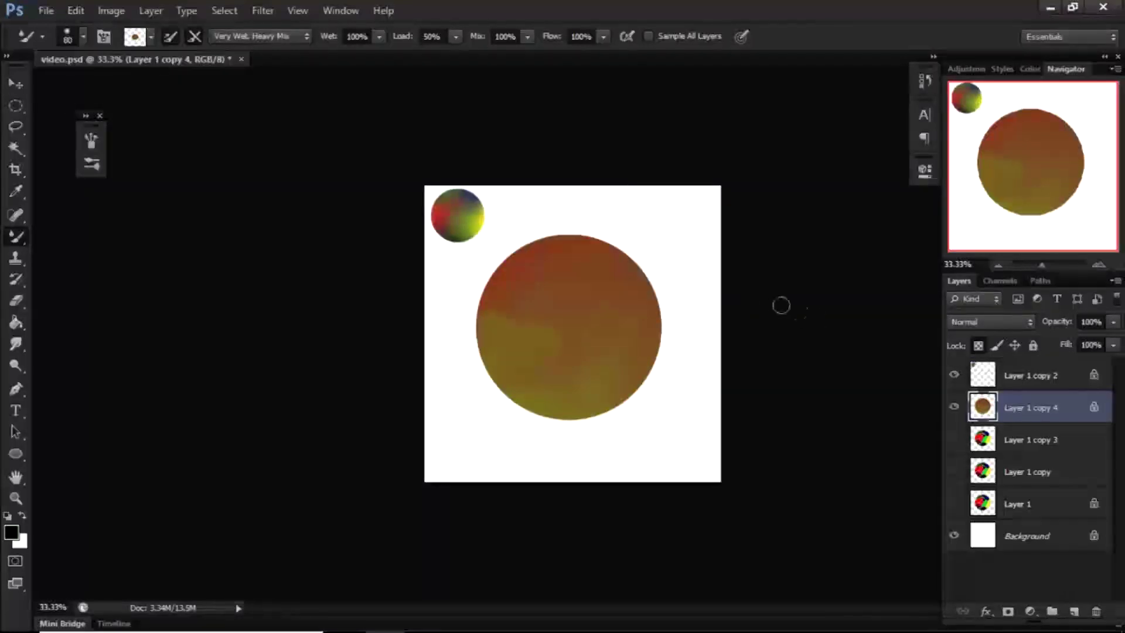
left_click(1075, 612)
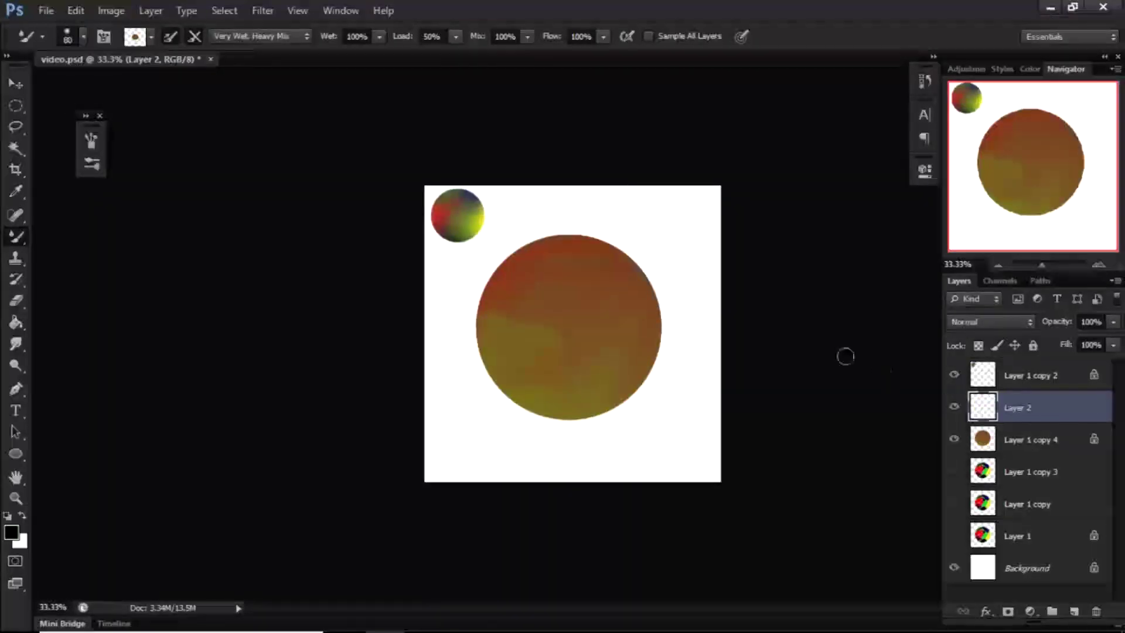
left_click_drag(677, 243, 685, 300)
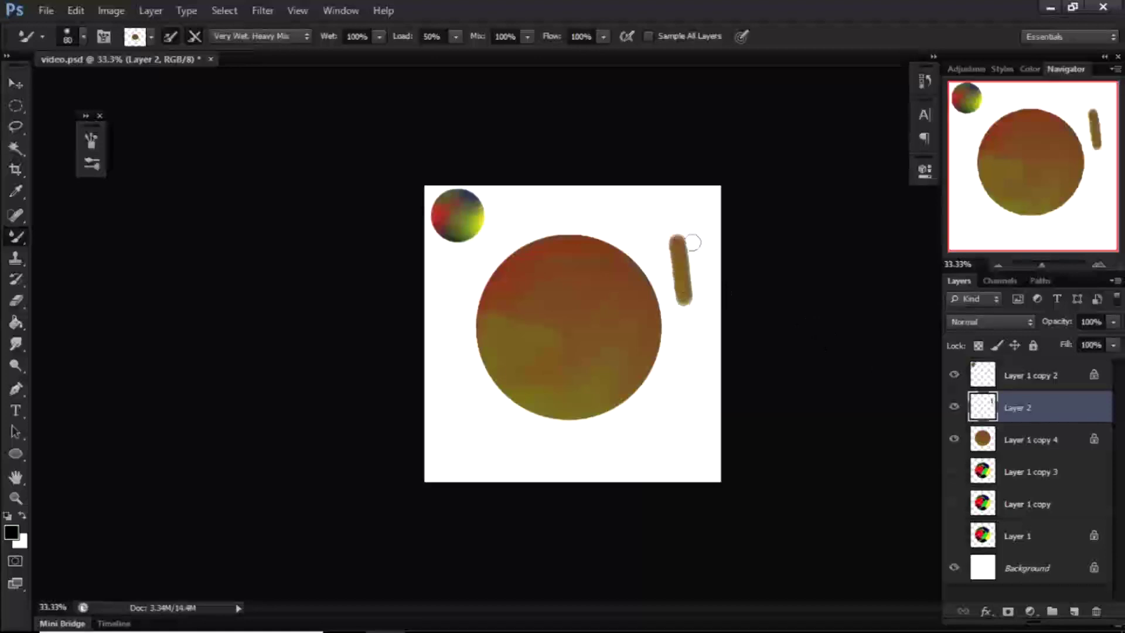
key("ctrl+z")
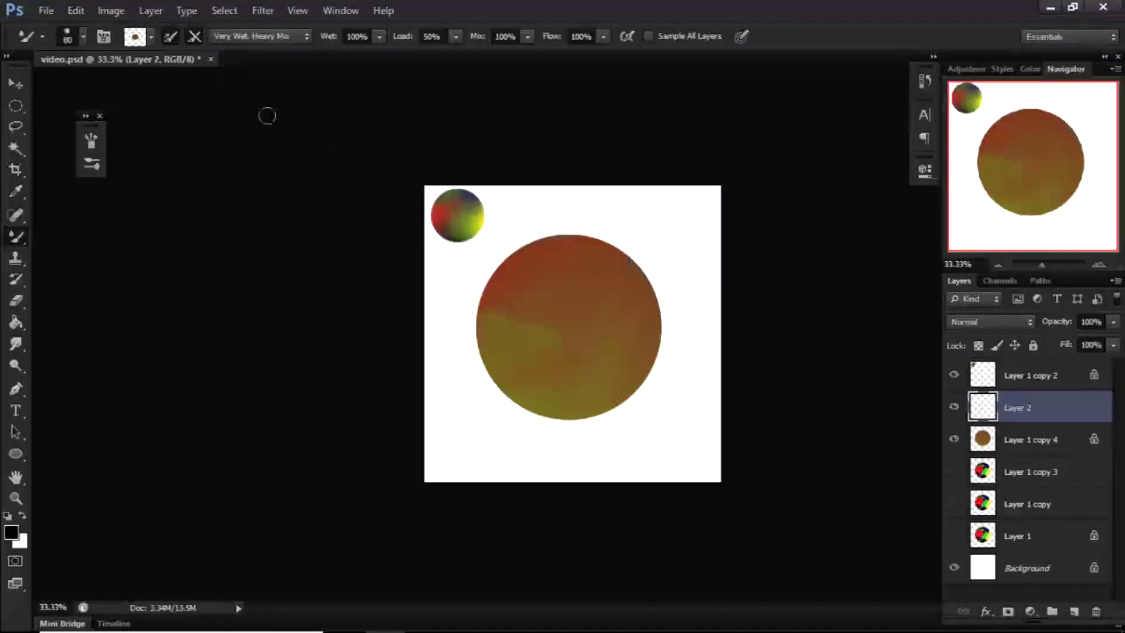
Step: Switch to the hard round brush tip with 100% hardness and try a scribble beside the circle, undoing it
left_click(83, 38)
left_click(60, 164)
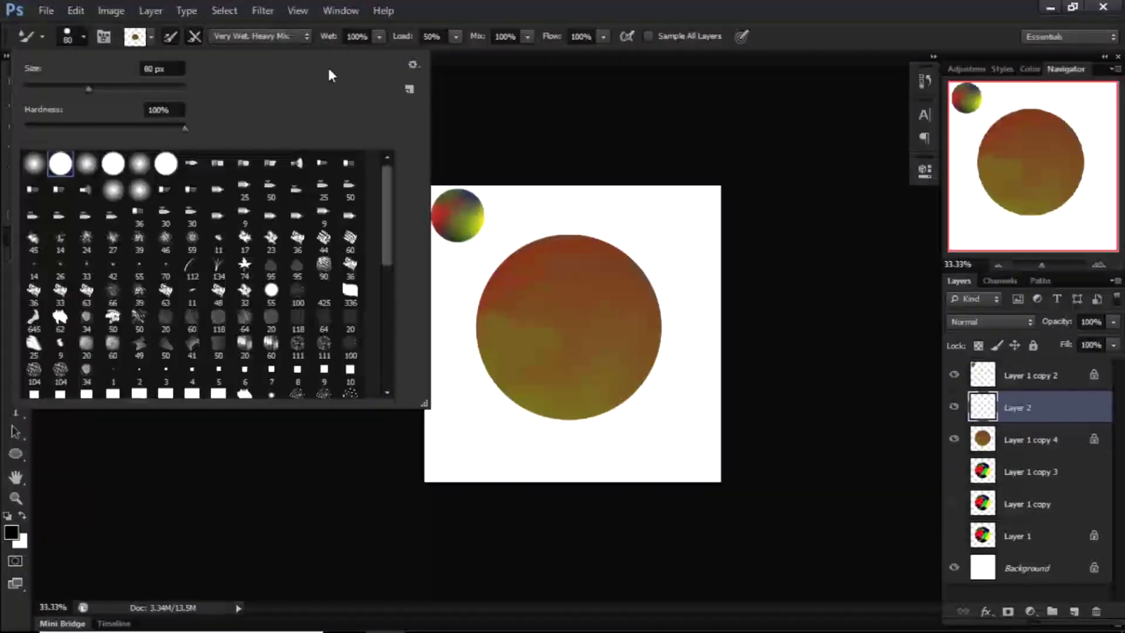
left_click(497, 9)
mouse_move(659, 240)
left_mouse_down()
mouse_move(685, 301)
mouse_move(697, 237)
mouse_move(697, 249)
left_mouse_up()
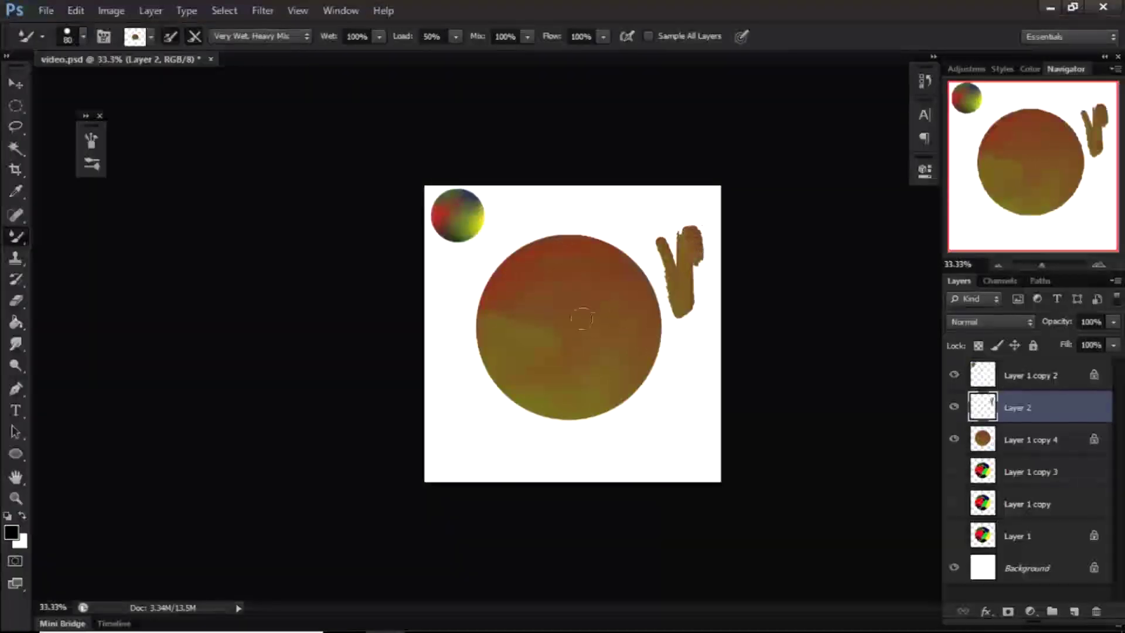
key("ctrl+z")
Step: Paint more test strokes with the sampled colours on the blank area beside the circle and undo each one
mouse_move(686, 259)
left_mouse_down()
mouse_move(690, 306)
mouse_move(677, 231)
mouse_move(701, 275)
mouse_move(689, 282)
mouse_move(680, 252)
mouse_move(680, 270)
mouse_move(700, 291)
mouse_move(679, 217)
left_mouse_up()
key("ctrl+z")
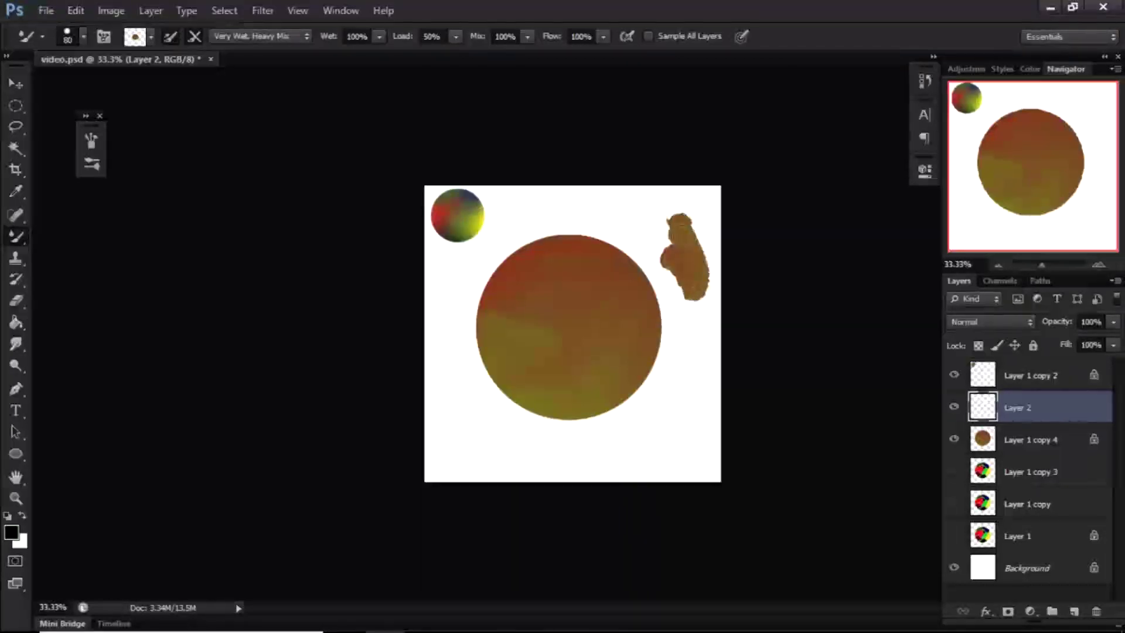
left_click_drag(702, 286, 698, 307)
key("ctrl+z")
mouse_move(671, 234)
left_mouse_down()
mouse_move(682, 250)
mouse_move(695, 223)
mouse_move(671, 218)
left_mouse_up()
key("ctrl+z")
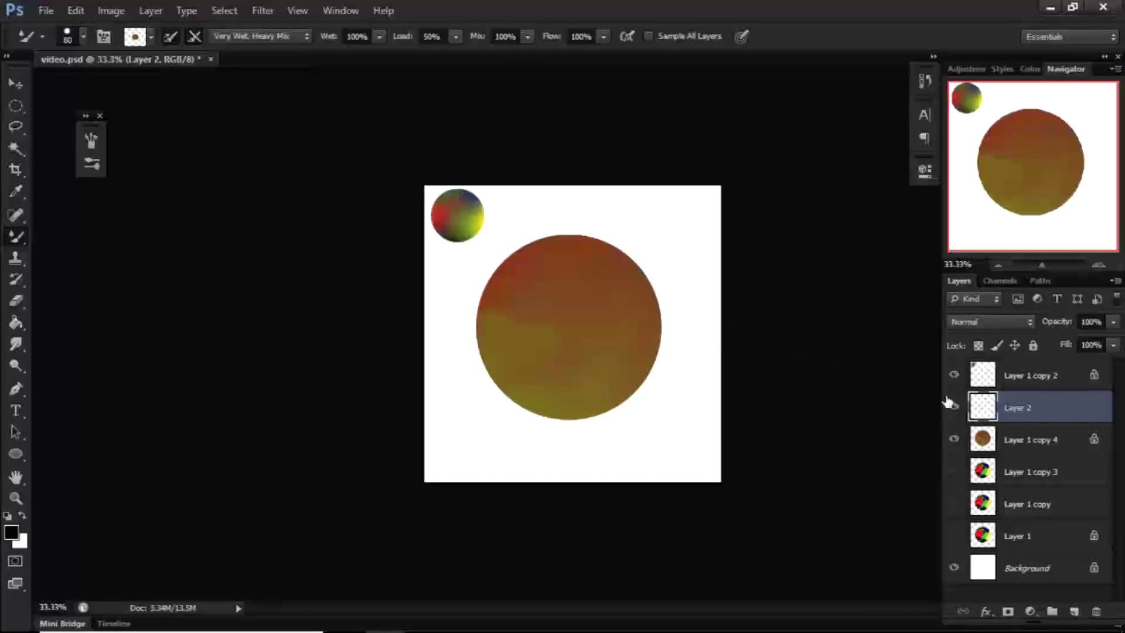
Step: Clip Layer 2 to Layer 1 copy 4 and paint horizontal and vertical strokes across the circle with a 50 px brush
left_click(1016, 426, "alt")
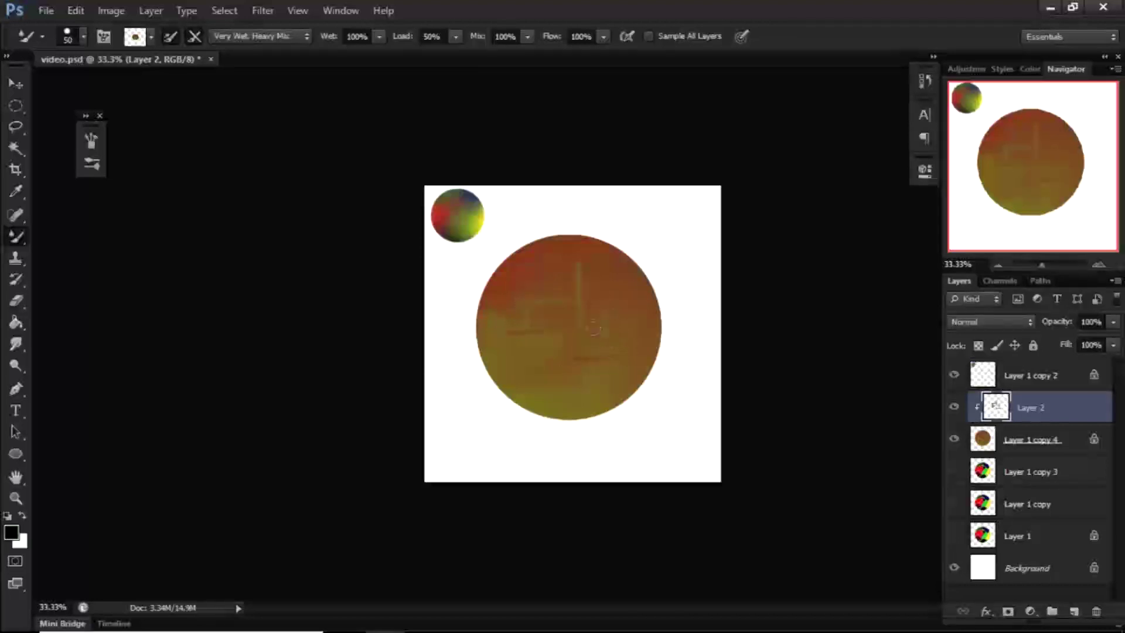
left_click_drag(517, 370, 650, 373)
left_click_drag(594, 270, 595, 309)
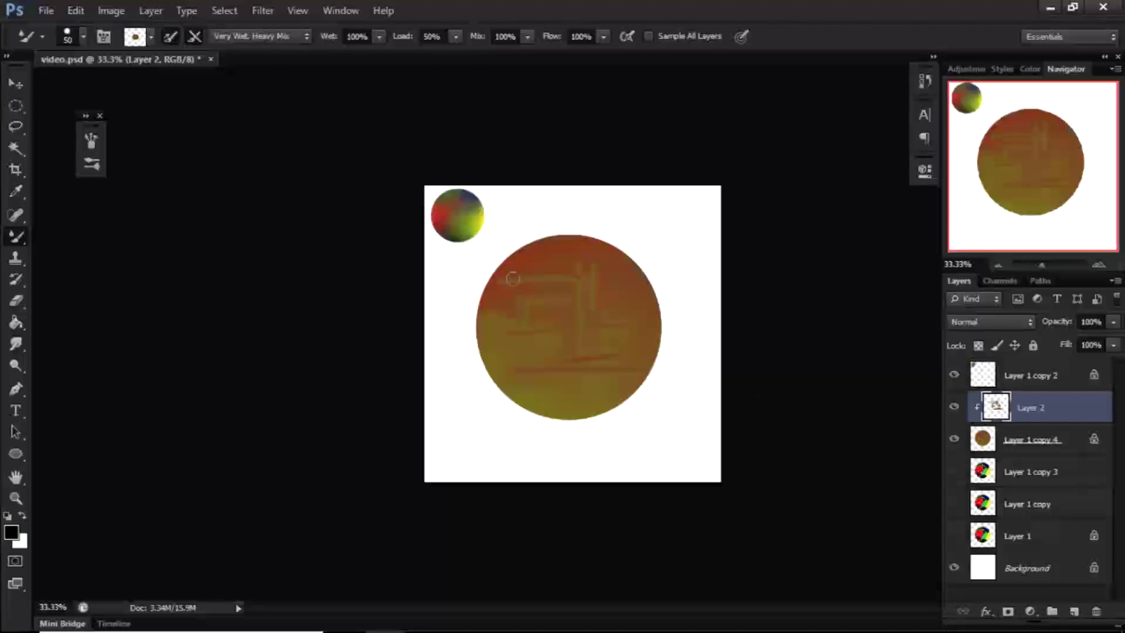
Step: Switch to the soft round brush tip and set its spacing to 1%
left_click(83, 41)
left_click(33, 161)
left_click(432, 12)
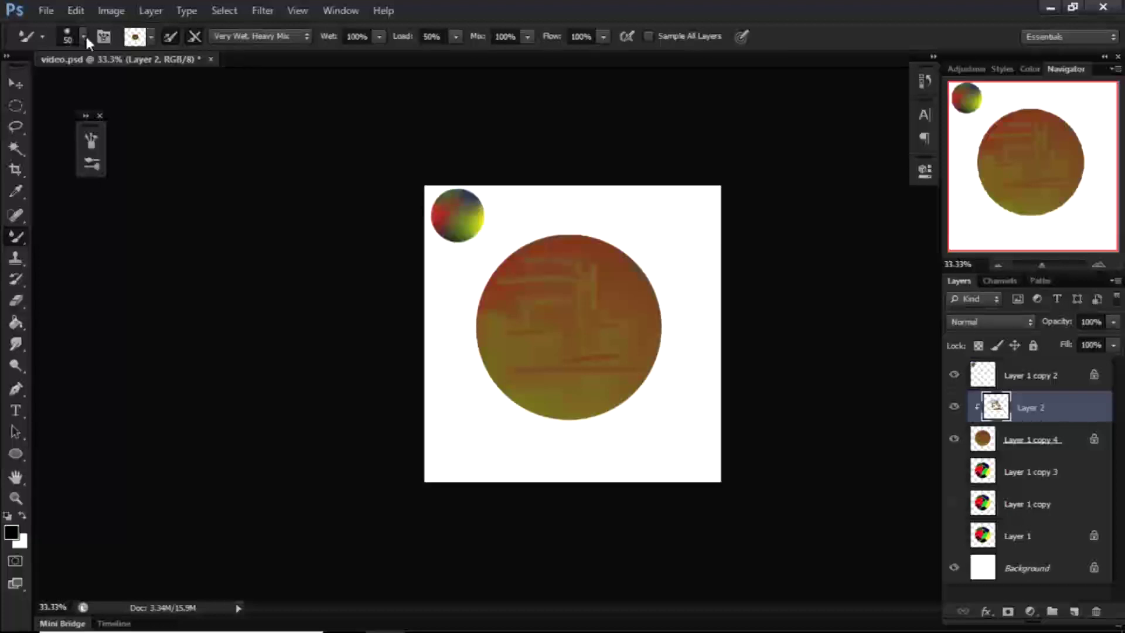
key("F5")
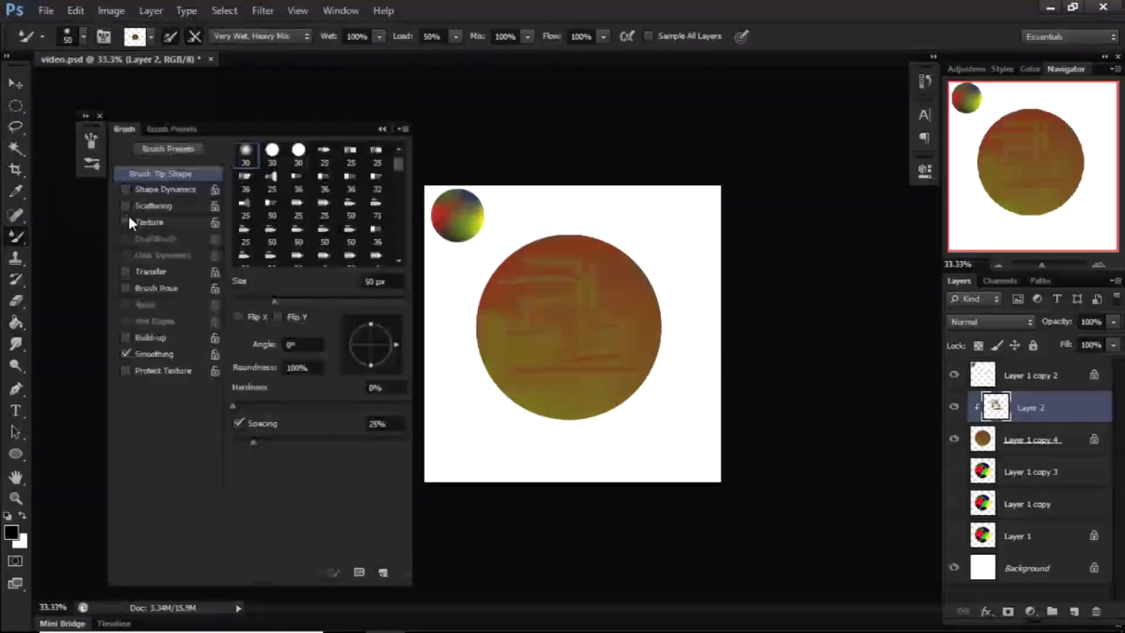
left_click_drag(253, 442, 217, 441)
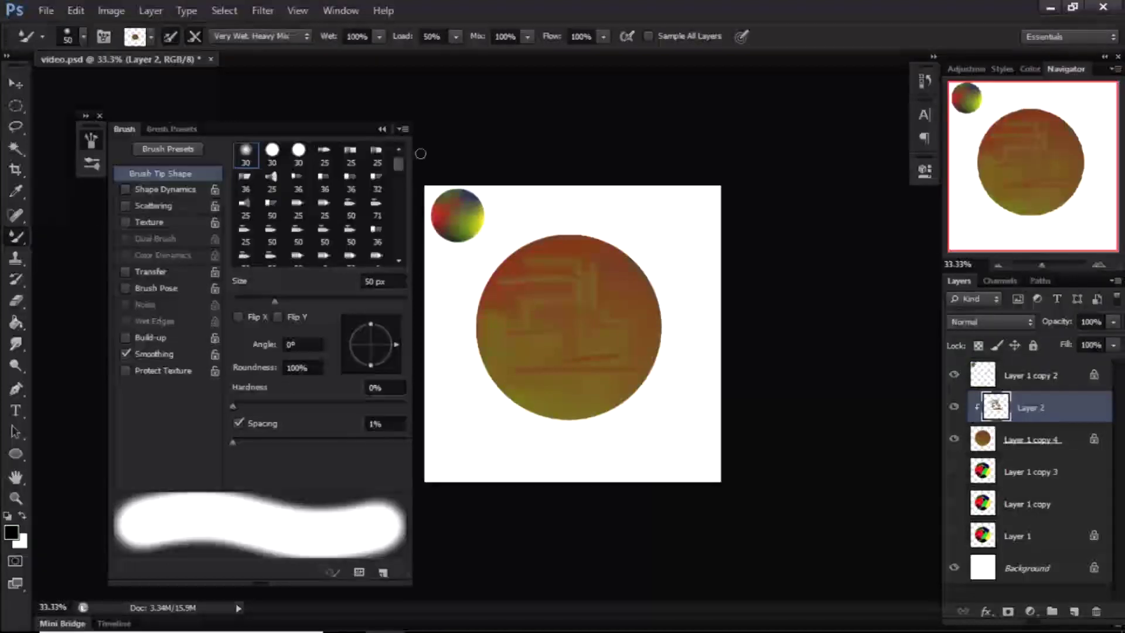
left_click(382, 129)
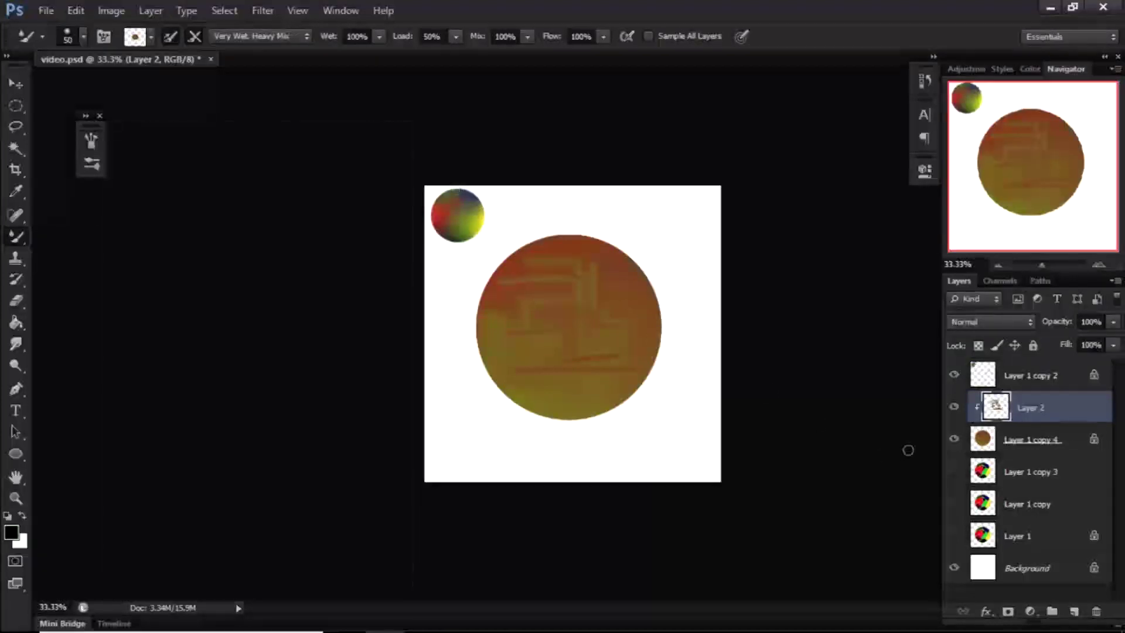
Step: Show Layer 1 copy 3, hide Layer 1 copy 4 and try to sample the colour patches while Layer 2 is active
left_click(955, 472)
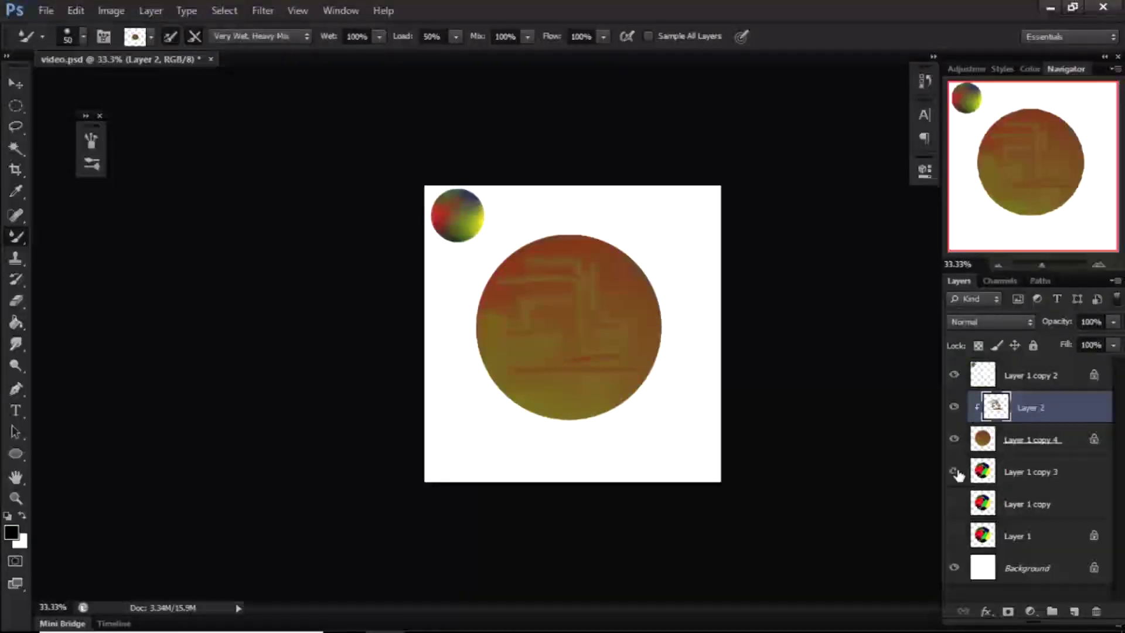
left_click(954, 438)
left_click(579, 336, "alt")
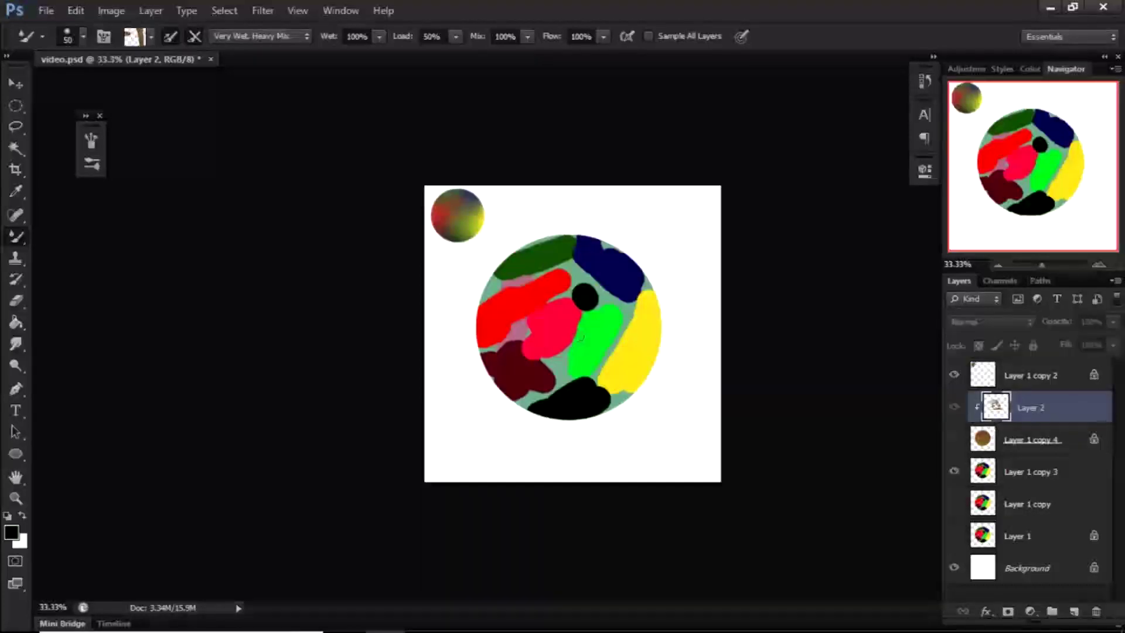
left_click(541, 305, "alt")
left_click(534, 314, "alt")
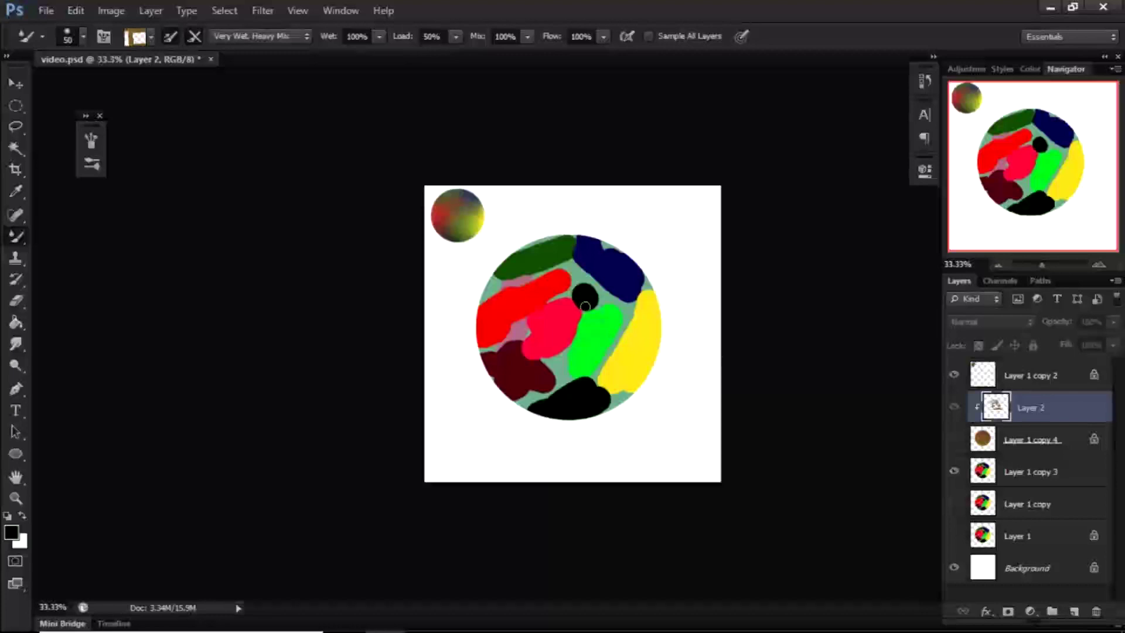
Step: Load the brush from the pink and green patch boundary on Layer 1 copy 3 and paint it on Layer 2 over the redisplayed blended circle
left_click(1027, 472)
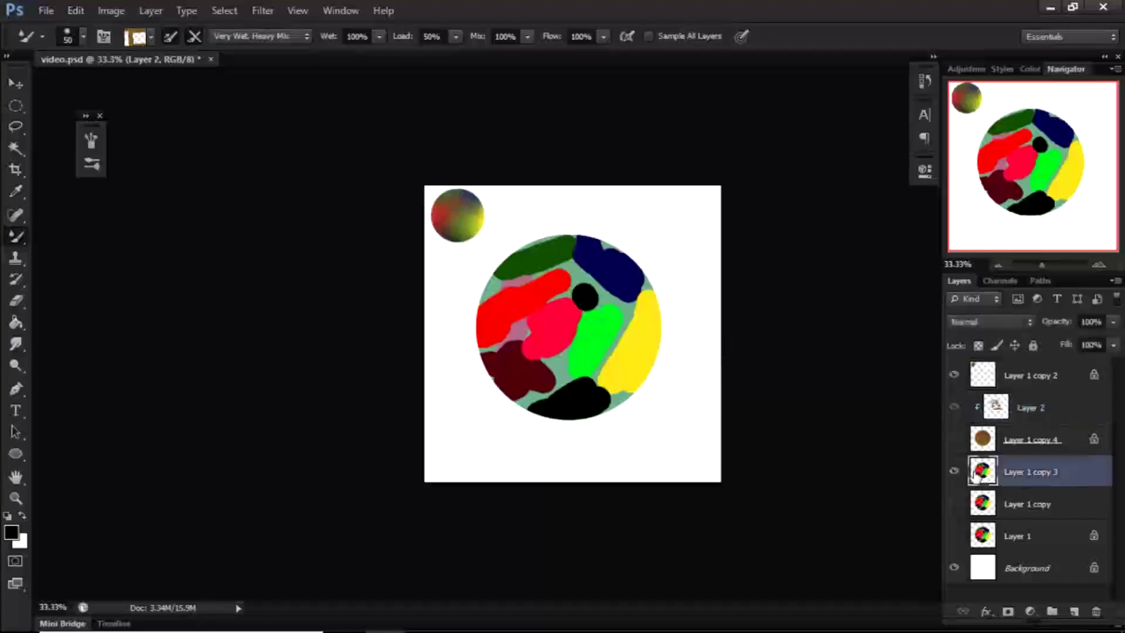
left_click(572, 344, "alt")
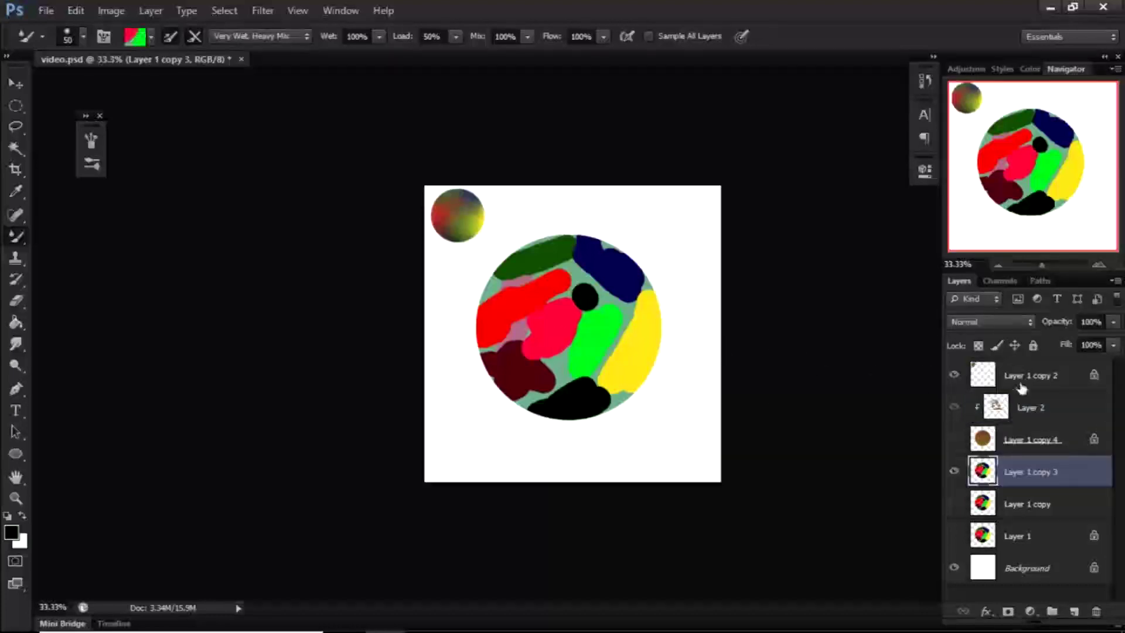
left_click(996, 409)
left_click(955, 440)
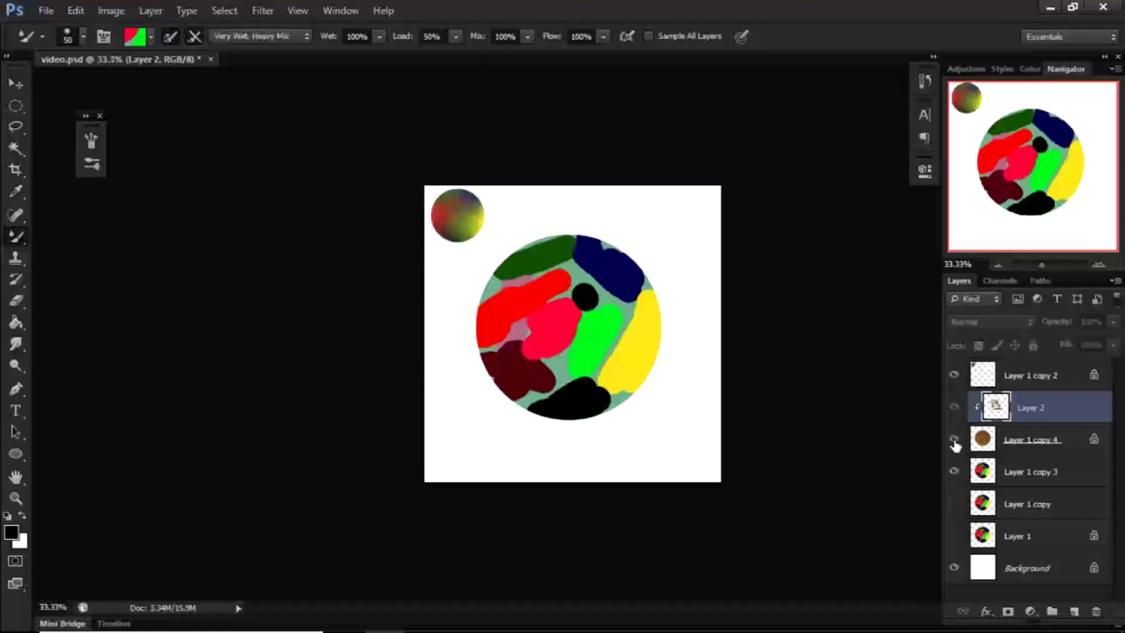
mouse_move(528, 291)
left_mouse_down()
mouse_move(604, 276)
mouse_move(639, 293)
left_mouse_up()
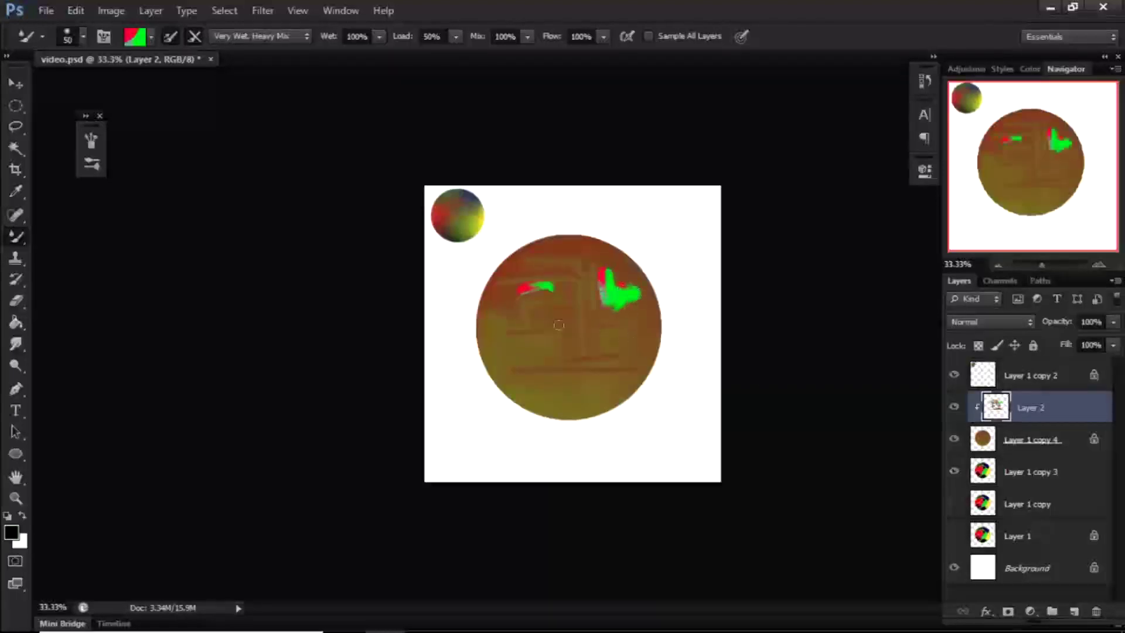
Step: Set the Mixer Brush to the Dry, Heavy Load preset
left_click(268, 36)
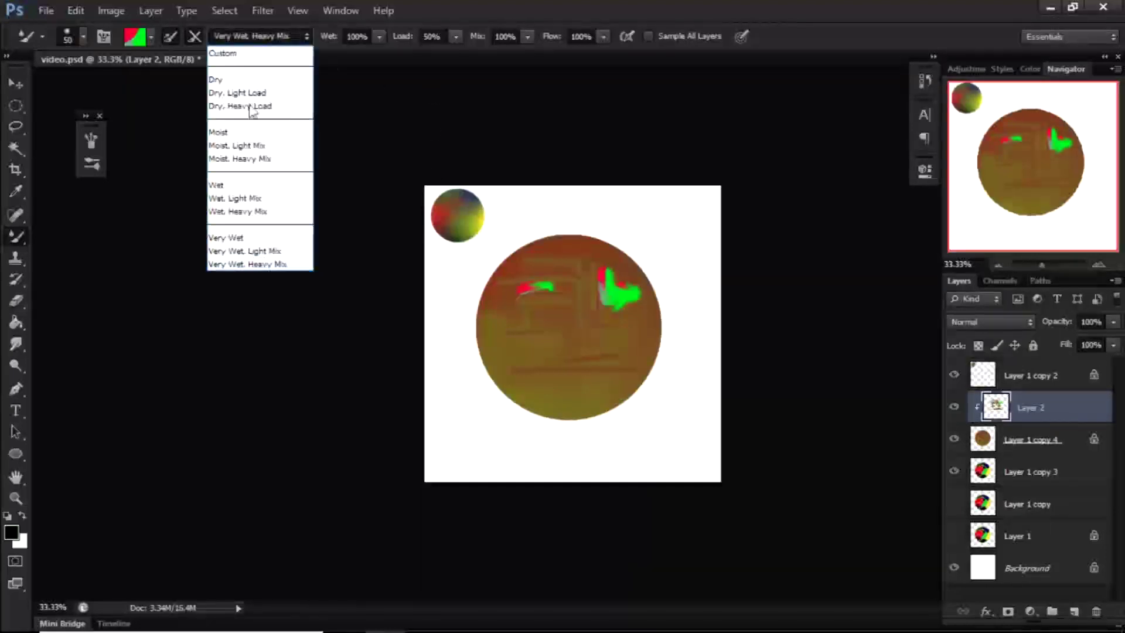
left_click(243, 108)
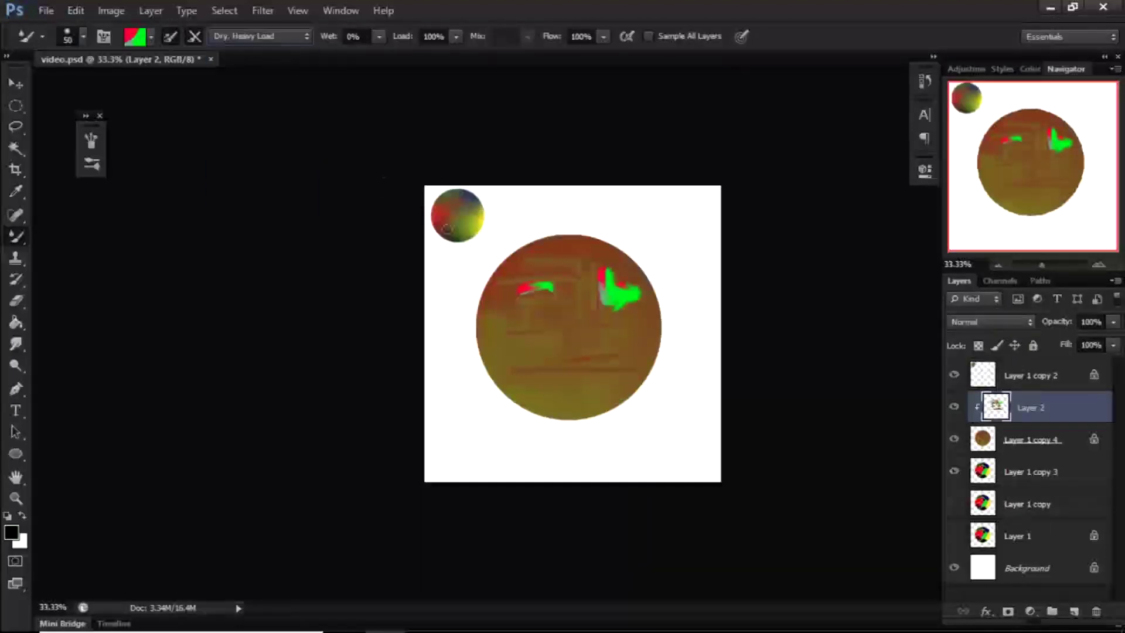
Step: Paint pink-and-green strokes across the blended circle on Layer 2 with the Dry, Heavy Load Mixer Brush
left_click_drag(507, 358, 589, 354)
mouse_move(568, 298)
left_mouse_down()
mouse_move(560, 376)
mouse_move(603, 385)
left_mouse_up()
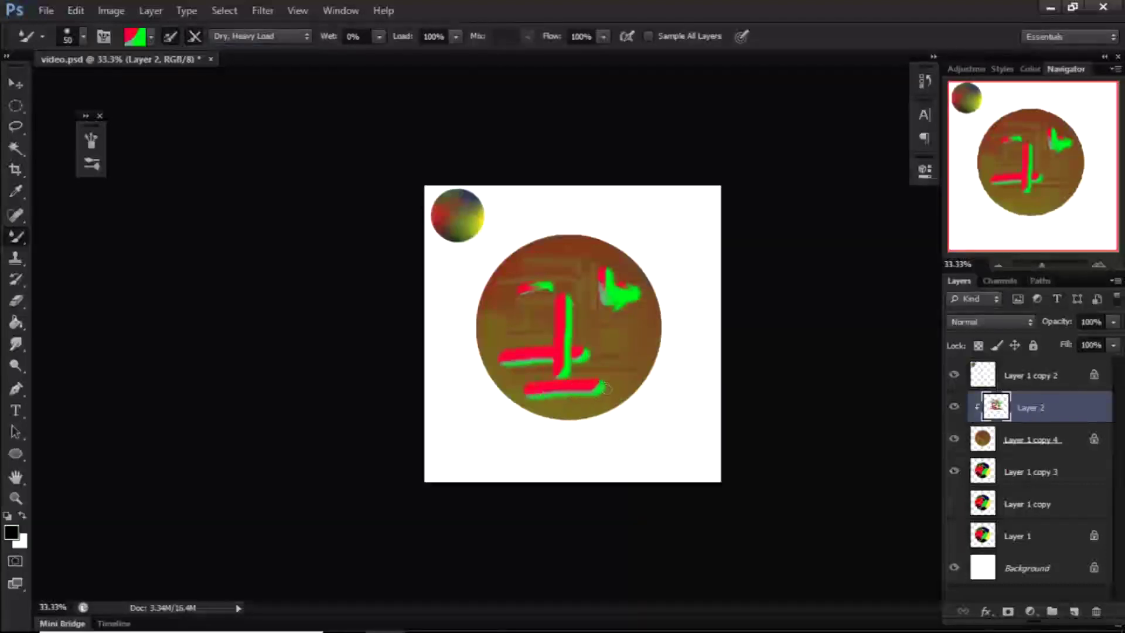
mouse_move(534, 293)
left_mouse_down()
mouse_move(611, 290)
mouse_move(612, 357)
mouse_move(582, 355)
mouse_move(639, 350)
left_mouse_up()
left_click_drag(528, 267, 617, 265)
mouse_move(530, 258)
left_mouse_down()
mouse_move(530, 367)
mouse_move(639, 352)
left_mouse_up()
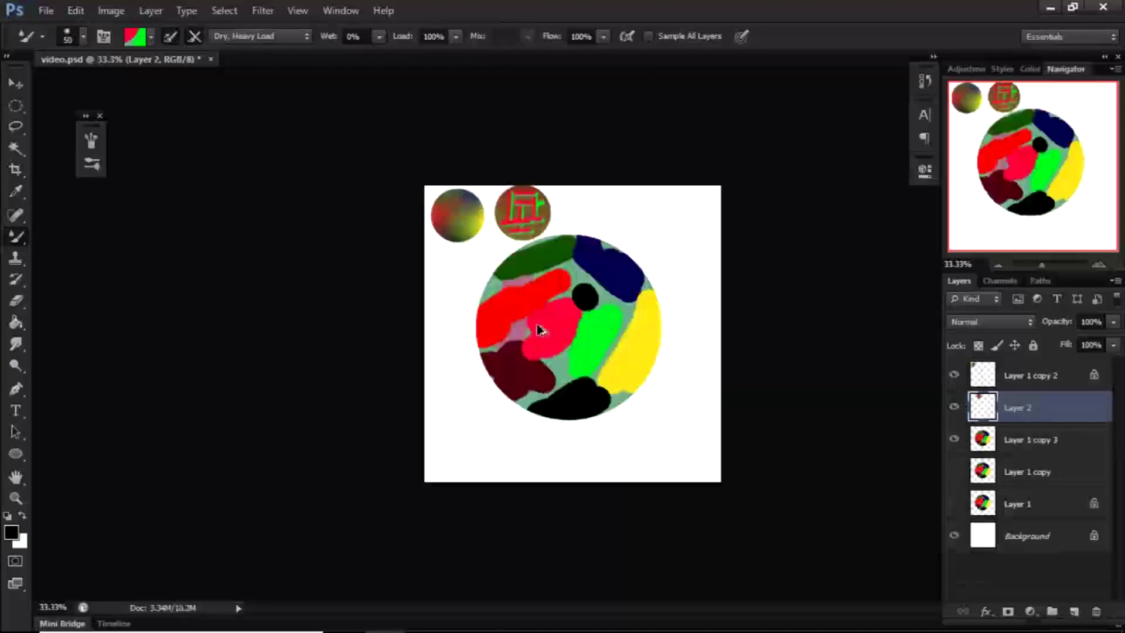
Step: Lock the transparent pixels of Layer 1 copy 3 and set the Mixer Brush to the Very Wet preset at 80 px
left_click(487, 271)
key("ctrl+z")
left_click(1006, 443)
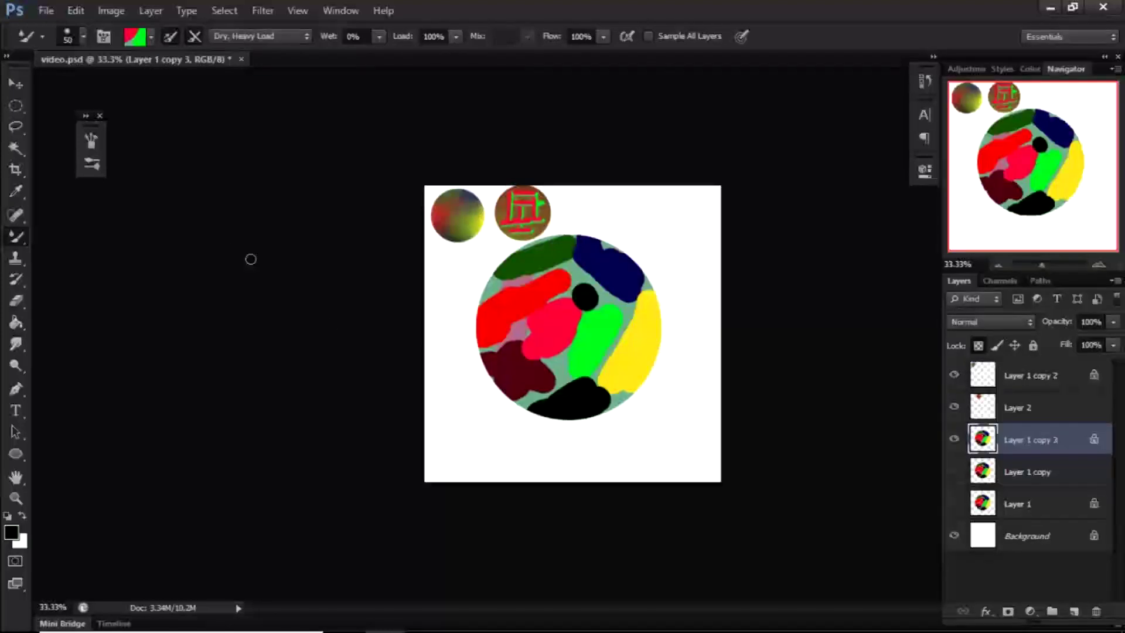
left_click(261, 37)
left_click(238, 226)
key("bracketright")
key("bracketright")
key("bracketright")
Step: Blend the pink, red, maroon and green patches and the small black dot using repeatedly sampled colours
left_click(537, 307, "alt")
left_click_drag(552, 299, 568, 286)
mouse_move(524, 328)
left_mouse_down()
mouse_move(513, 345)
mouse_move(555, 367)
mouse_move(551, 378)
left_mouse_up()
left_click(552, 355, "alt")
left_click(572, 349, "alt")
left_click(579, 322, "alt")
left_click_drag(583, 326, 570, 343)
left_click(579, 303, "alt")
left_click_drag(575, 326, 576, 287)
Step: Raise the Mixer Brush's Mix value and blend more of the patches across the circle with newly sampled colours
left_click(528, 36)
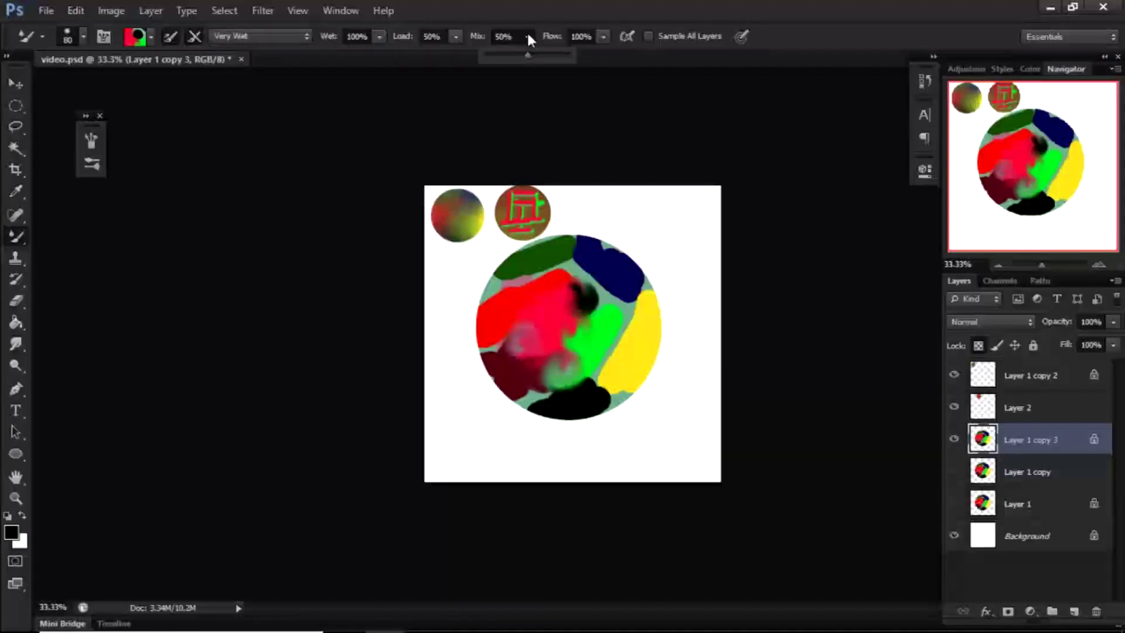
left_click_drag(528, 55, 573, 54)
mouse_move(551, 258)
left_mouse_down()
mouse_move(623, 285)
mouse_move(623, 304)
mouse_move(606, 362)
mouse_move(591, 366)
mouse_move(590, 401)
mouse_move(532, 396)
left_mouse_up()
left_click(603, 361, "alt")
left_click(609, 387, "alt")
left_click(545, 397, "alt")
left_click(492, 345, "alt")
left_click_drag(496, 345, 507, 339)
left_click_drag(521, 276, 499, 285)
Step: Lower the Mixer Brush's Flow, paint a test stroke on the red patch and readjust the Flow
left_click(604, 37)
left_click_drag(649, 54, 573, 55)
mouse_move(505, 291)
left_mouse_down()
mouse_move(544, 258)
mouse_move(598, 250)
mouse_move(553, 253)
mouse_move(644, 280)
mouse_move(651, 328)
mouse_move(645, 346)
mouse_move(598, 302)
mouse_move(639, 349)
mouse_move(644, 331)
mouse_move(637, 375)
mouse_move(606, 334)
mouse_move(554, 304)
mouse_move(532, 353)
mouse_move(499, 320)
left_mouse_up()
key("shift+0")
key("shift+4")
Step: Lower the Wet value, raise the Flow and blend the red and central areas of the circle
left_click(380, 36)
left_click_drag(380, 55, 339, 55)
left_click(603, 38)
left_click_drag(523, 54, 589, 55)
mouse_move(492, 319)
left_mouse_down()
mouse_move(519, 322)
mouse_move(540, 341)
mouse_move(539, 328)
mouse_move(524, 385)
mouse_move(543, 348)
left_mouse_up()
left_click_drag(583, 293, 552, 326)
Step: Adjust the Load value of the Mixer Brush and compare it with blending strokes through the circle's centre
left_click(456, 37)
left_click_drag(415, 55, 375, 55)
left_click_drag(545, 352, 591, 327)
left_click_drag(457, 39, 544, 40)
mouse_move(577, 301)
left_mouse_down()
mouse_move(569, 343)
mouse_move(600, 326)
left_mouse_up()
Step: Readjust the Flow, set the Mixer Brush to the Wet preset and paint a blending stroke through the circle
left_click(604, 37)
left_click_drag(604, 55, 609, 54)
left_click(260, 36)
left_click(233, 185)
mouse_move(572, 314)
left_mouse_down()
mouse_move(625, 342)
mouse_move(578, 389)
mouse_move(585, 405)
mouse_move(501, 375)
mouse_move(506, 396)
mouse_move(514, 332)
mouse_move(528, 342)
mouse_move(568, 326)
mouse_move(620, 357)
mouse_move(548, 265)
mouse_move(569, 244)
mouse_move(505, 272)
mouse_move(611, 264)
mouse_move(553, 290)
mouse_move(641, 272)
mouse_move(576, 295)
mouse_move(654, 283)
mouse_move(582, 312)
mouse_move(666, 299)
mouse_move(542, 325)
mouse_move(551, 339)
mouse_move(617, 320)
mouse_move(421, 370)
mouse_move(612, 353)
mouse_move(465, 373)
mouse_move(622, 377)
mouse_move(479, 381)
mouse_move(531, 402)
mouse_move(629, 407)
mouse_move(603, 364)
mouse_move(606, 227)
left_mouse_up()
Step: Shrink the blended circle into place beside the other two small samples and show Layer 1 copy
key("ctrl+t")
left_click_drag(629, 180, 622, 188)
key("Return")
left_click(952, 475)
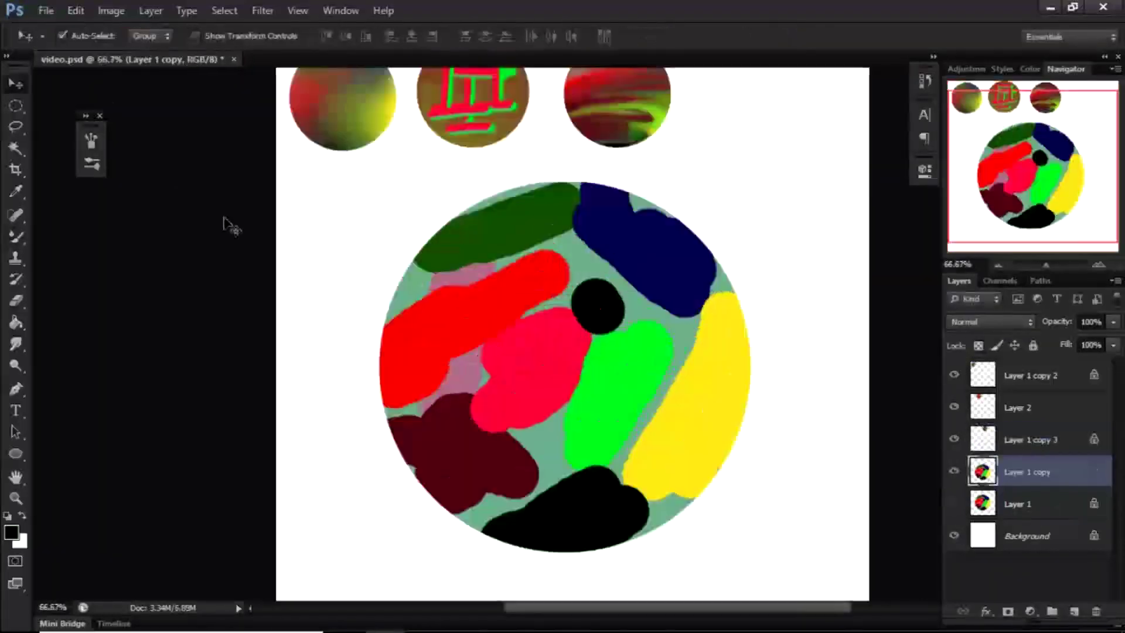
Step: Switch from the Mixer Brush to the regular Brush Tool and check its soft round tip settings
key("b")
left_click(83, 36)
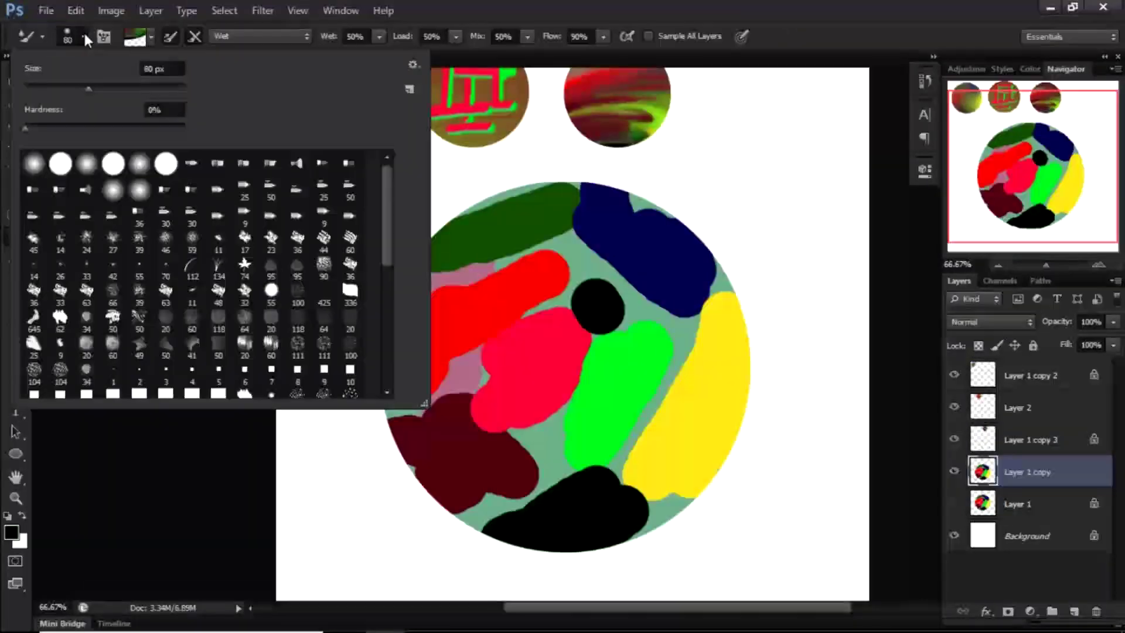
left_click(492, 29)
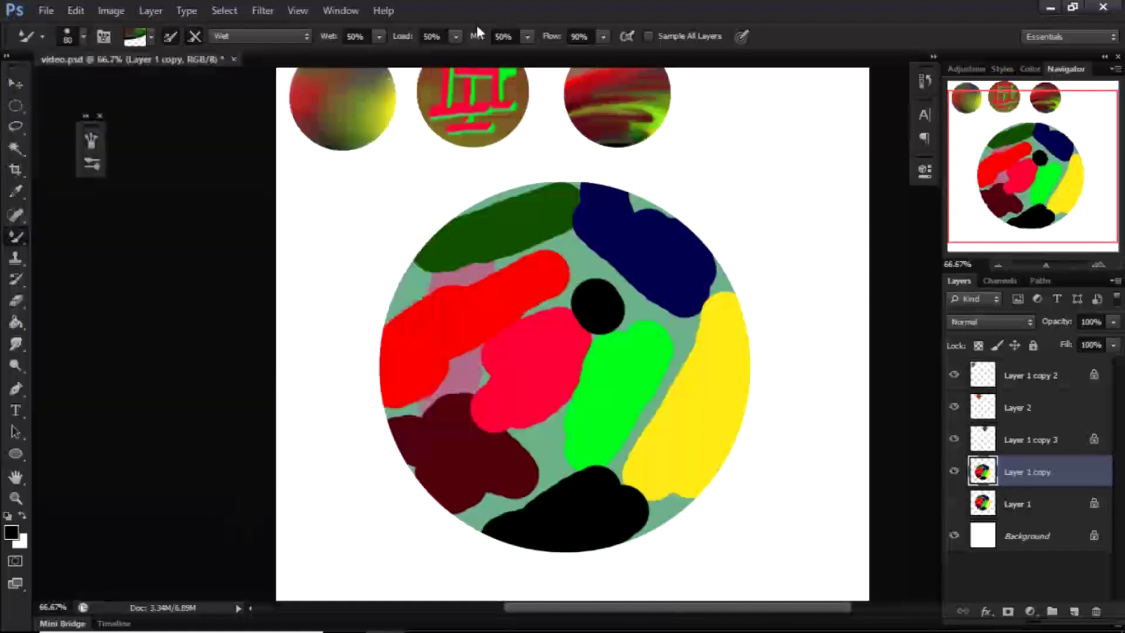
left_click_drag(16, 237, 105, 236)
left_click(82, 35)
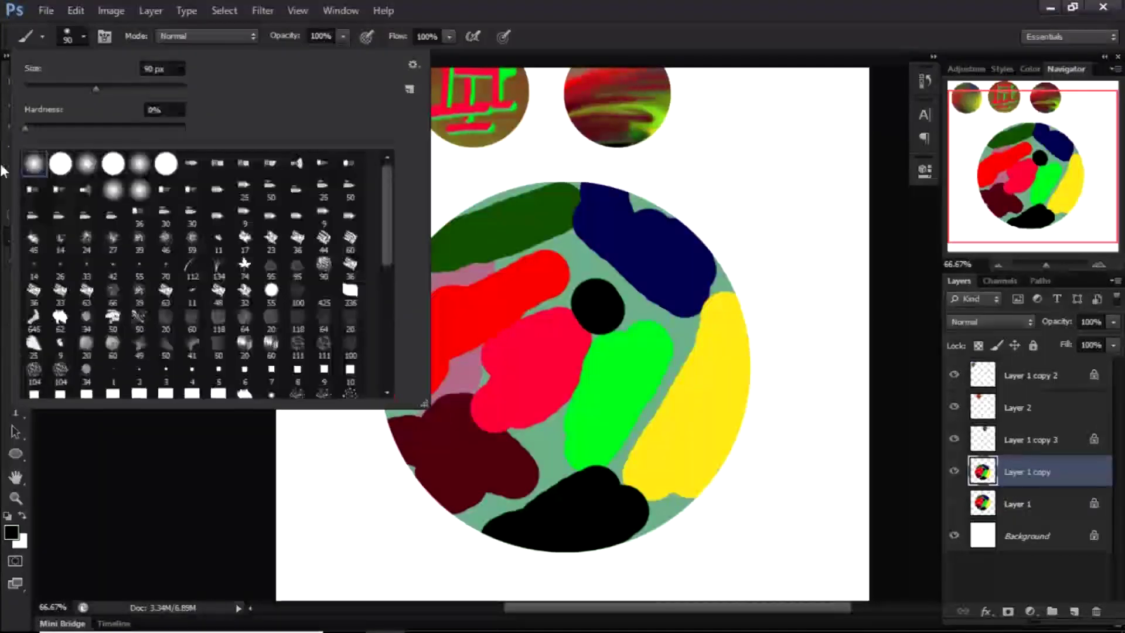
left_click(571, 3)
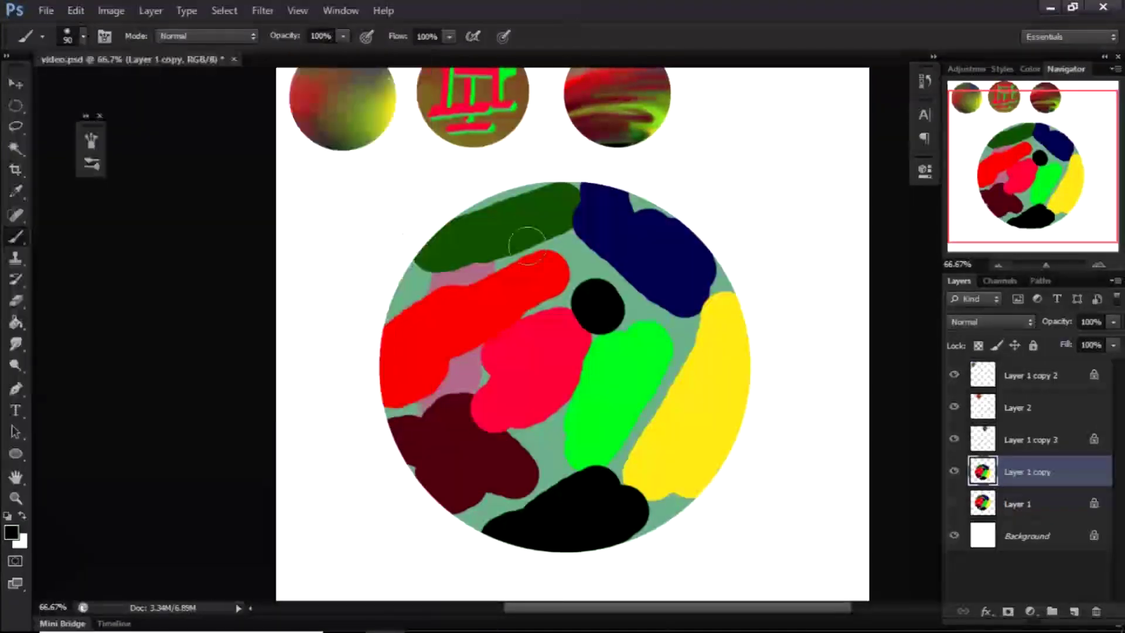
Step: Try to blend the lower edge of the dark green patch with a sampled green
left_click(518, 247, "alt")
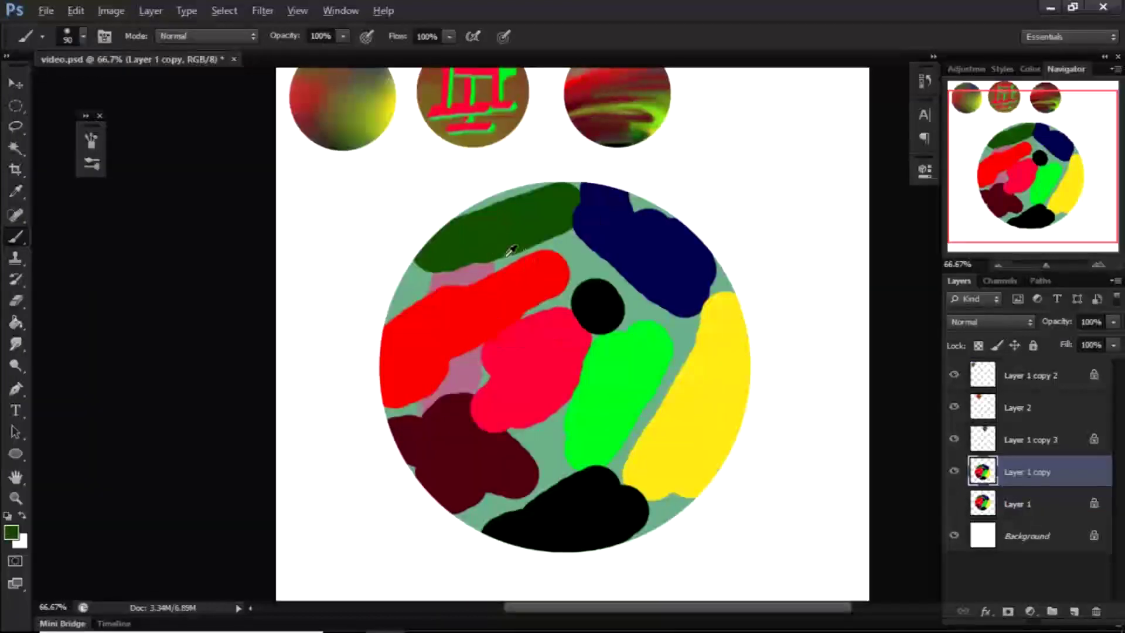
left_click(510, 249, "alt")
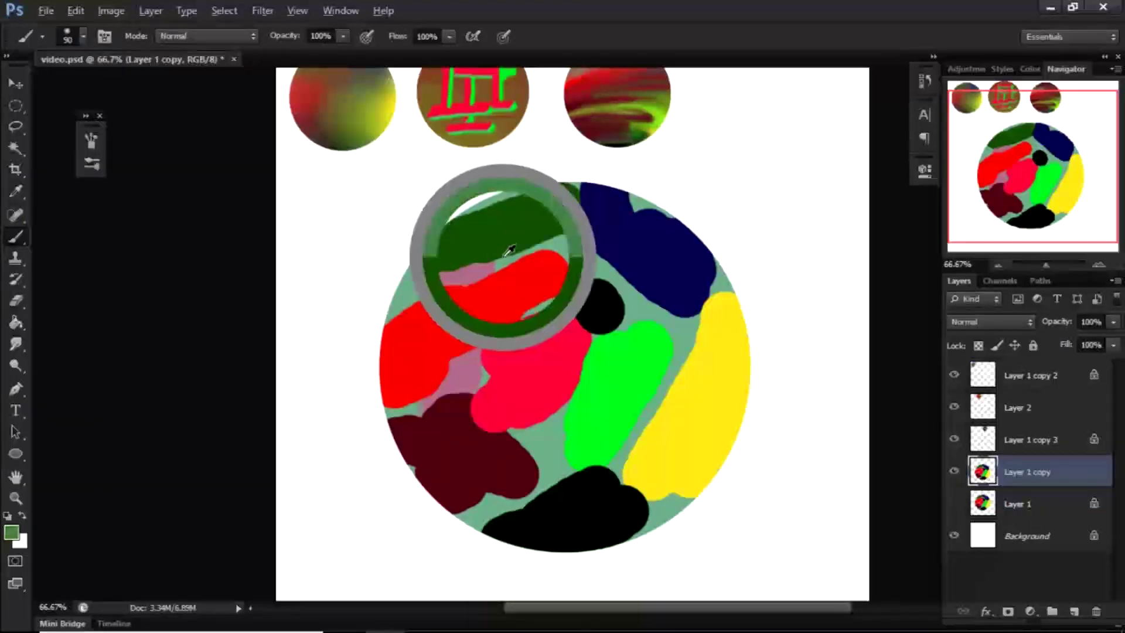
left_click_drag(474, 267, 545, 237)
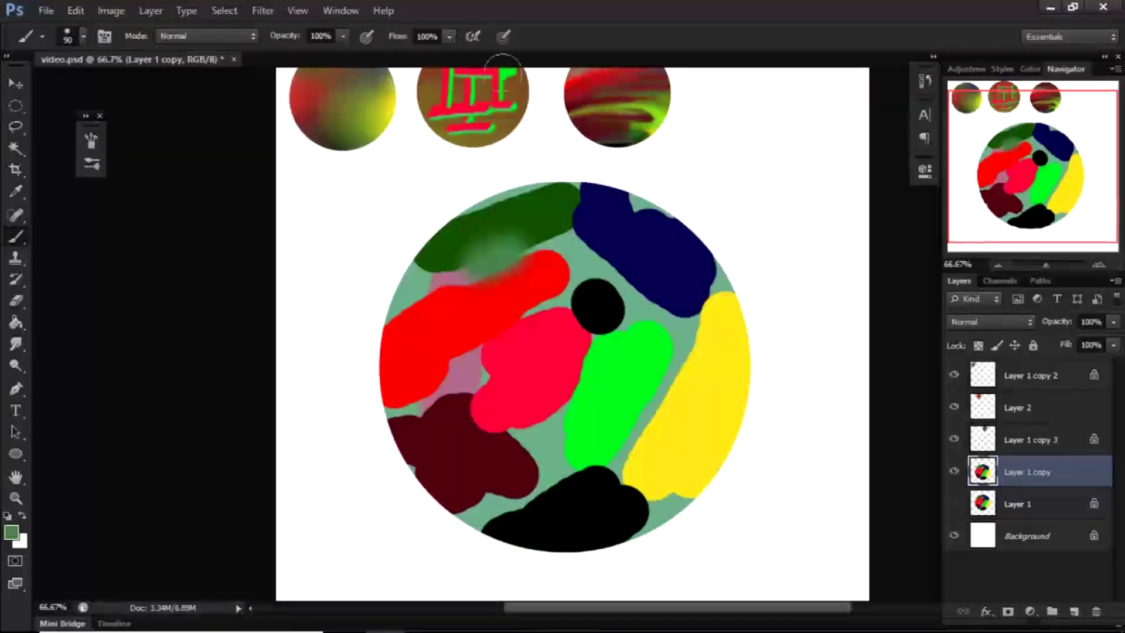
key("ctrl+z")
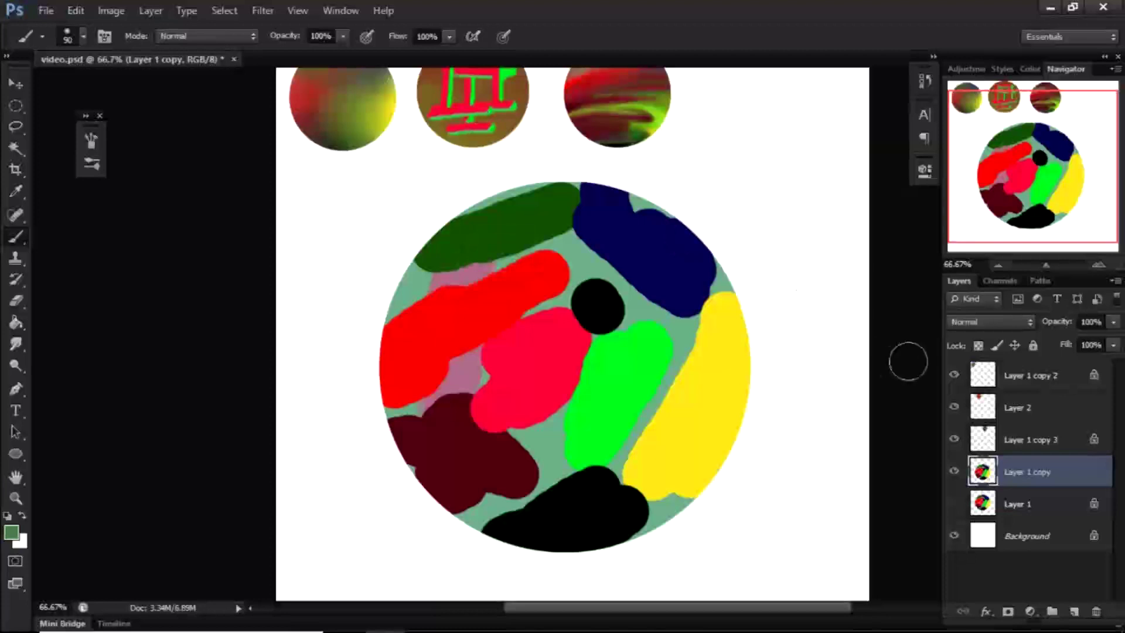
Step: Lock the transparent pixels of Layer 1 copy and enable pen pressure control for the brush opacity
left_click(978, 348)
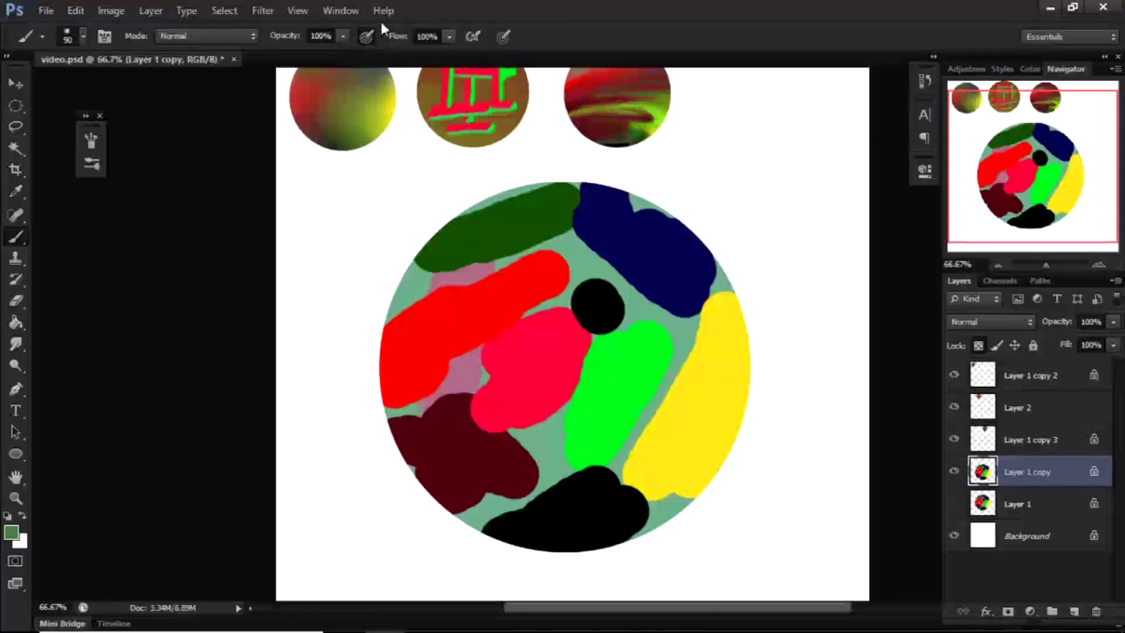
left_click(366, 36)
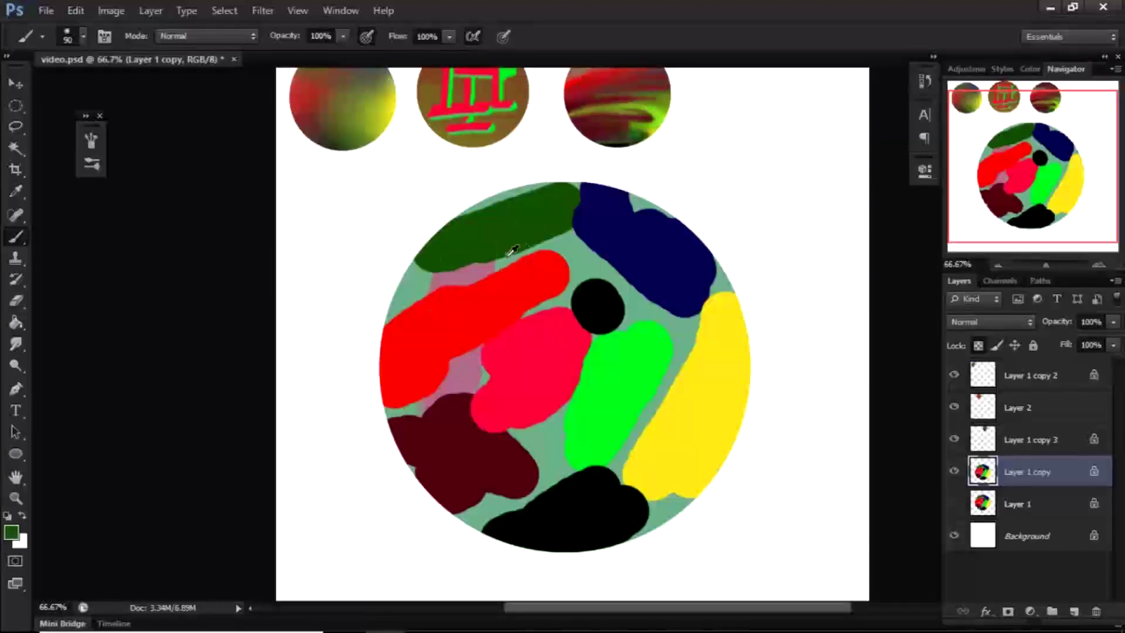
Step: Blend the dark green patch with the sea green, mauve and red beneath it using sampled colours
mouse_move(503, 260)
left_mouse_down()
mouse_move(586, 245)
mouse_move(539, 247)
mouse_move(474, 291)
mouse_move(562, 232)
mouse_move(540, 251)
left_mouse_up()
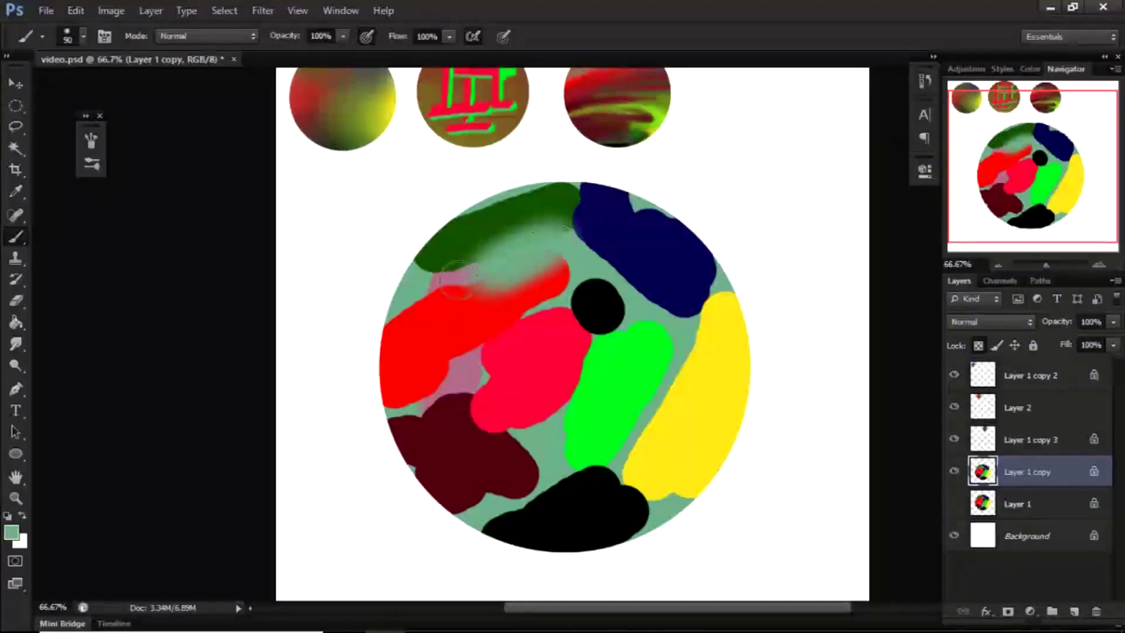
left_click(506, 228, "alt")
mouse_move(465, 246)
left_mouse_down()
mouse_move(538, 219)
mouse_move(463, 264)
mouse_move(489, 275)
left_mouse_up()
left_click(534, 236, "alt")
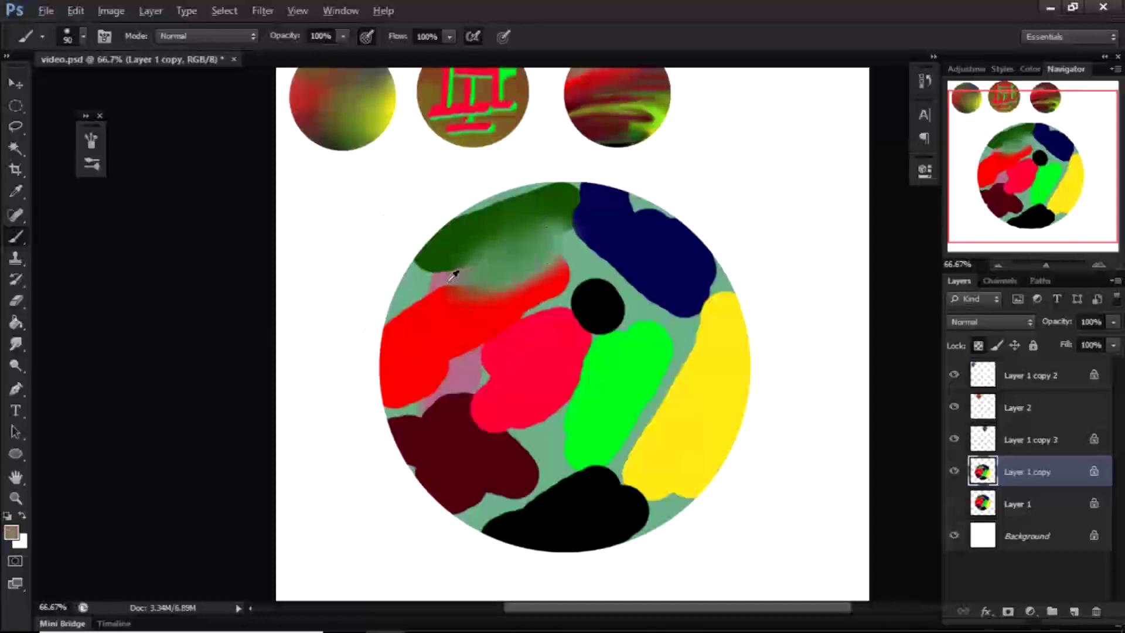
left_click(437, 274, "alt")
mouse_move(437, 274)
left_mouse_down()
mouse_move(431, 300)
mouse_move(470, 234)
mouse_move(457, 262)
mouse_move(557, 221)
mouse_move(521, 212)
mouse_move(491, 223)
mouse_move(469, 241)
mouse_move(561, 212)
mouse_move(480, 249)
mouse_move(515, 243)
left_mouse_up()
left_click(506, 221, "alt")
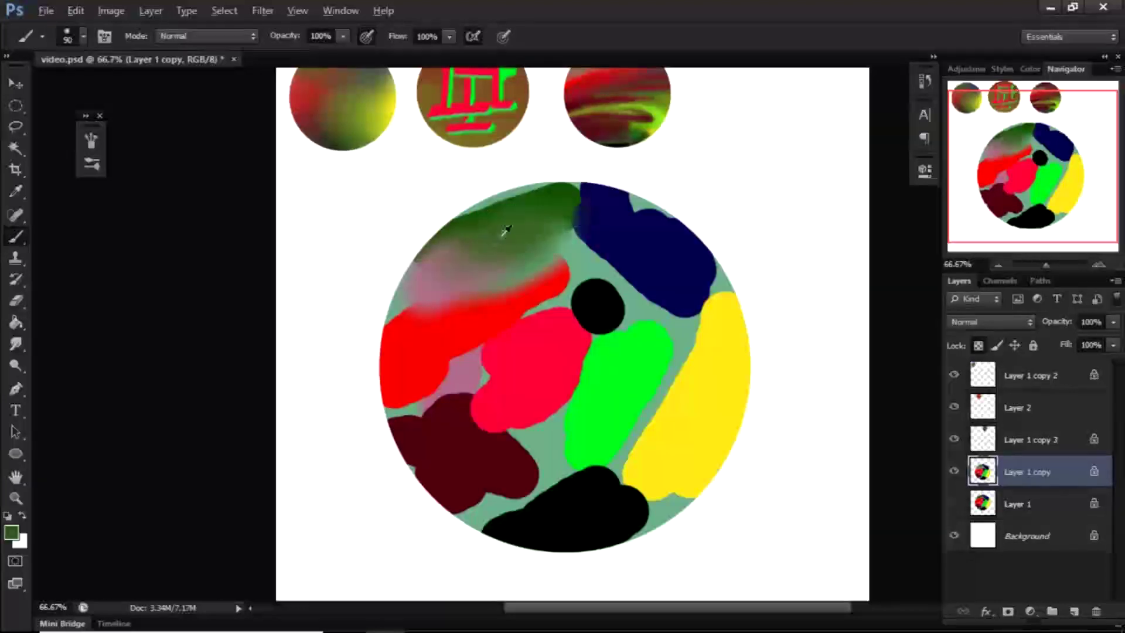
Step: Blend the dark green, navy and small black dot areas together using sampled in-between colours
left_click(578, 208, "alt")
mouse_move(577, 208)
left_mouse_down()
mouse_move(576, 234)
mouse_move(587, 226)
mouse_move(546, 215)
mouse_move(564, 221)
mouse_move(584, 205)
mouse_move(580, 245)
mouse_move(618, 221)
mouse_move(595, 248)
mouse_move(608, 267)
mouse_move(589, 239)
mouse_move(615, 329)
mouse_move(581, 324)
mouse_move(598, 342)
left_mouse_up()
left_click(563, 214, "alt")
left_click(608, 236, "alt")
left_click(596, 301, "alt")
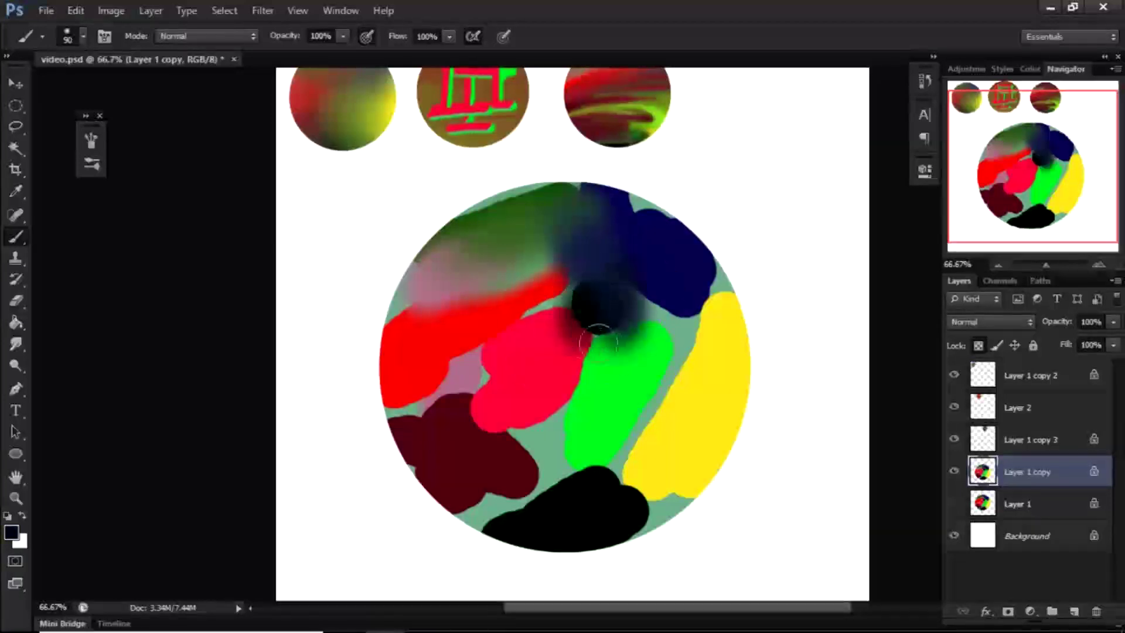
Step: Undo the blending strokes painted on Layer 1 copy
key("ctrl+z")
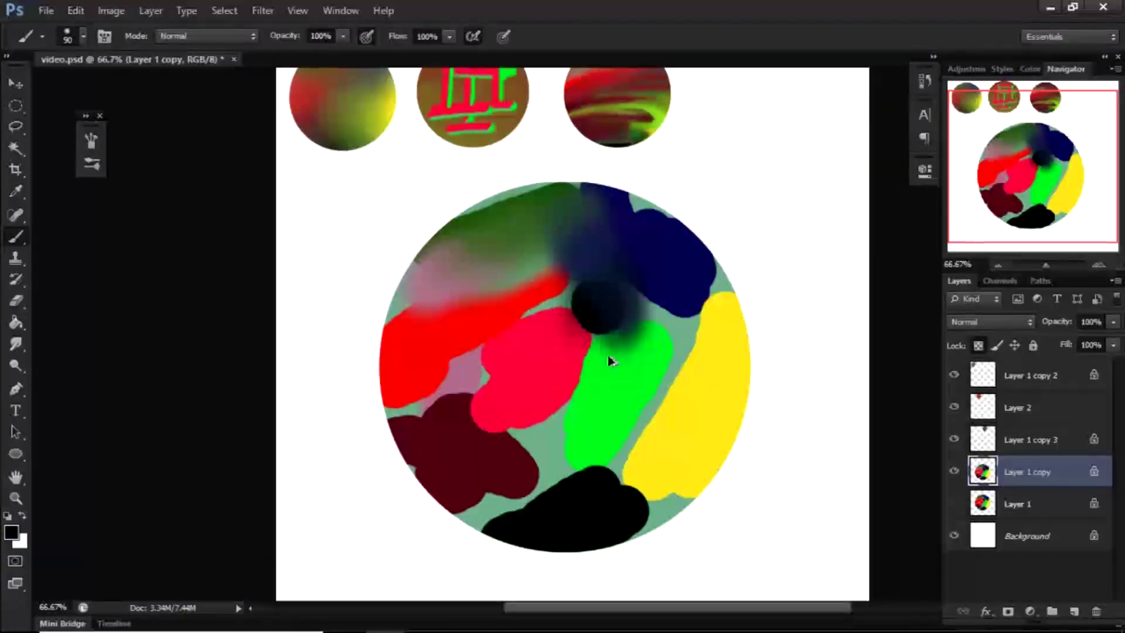
key("ctrl+alt+z")
key("ctrl+alt+z")
key("ctrl+alt+z")
key("ctrl+alt+z")
key("ctrl+alt+z")
key("ctrl+alt+z")
key("ctrl+alt+z")
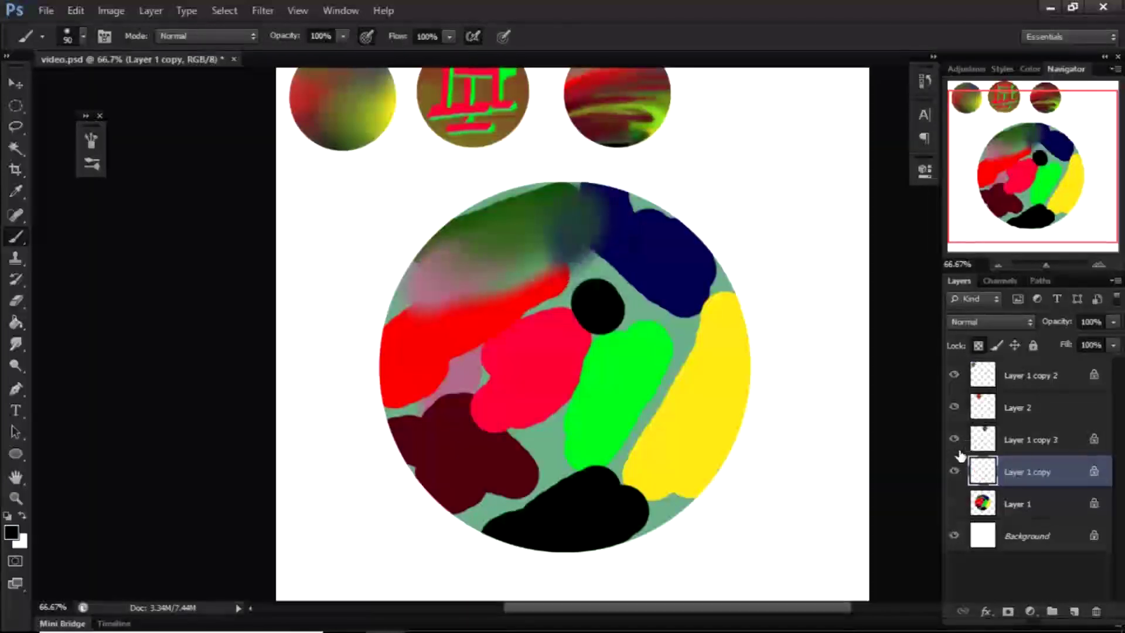
key("ctrl+alt+z")
key("ctrl+alt+z")
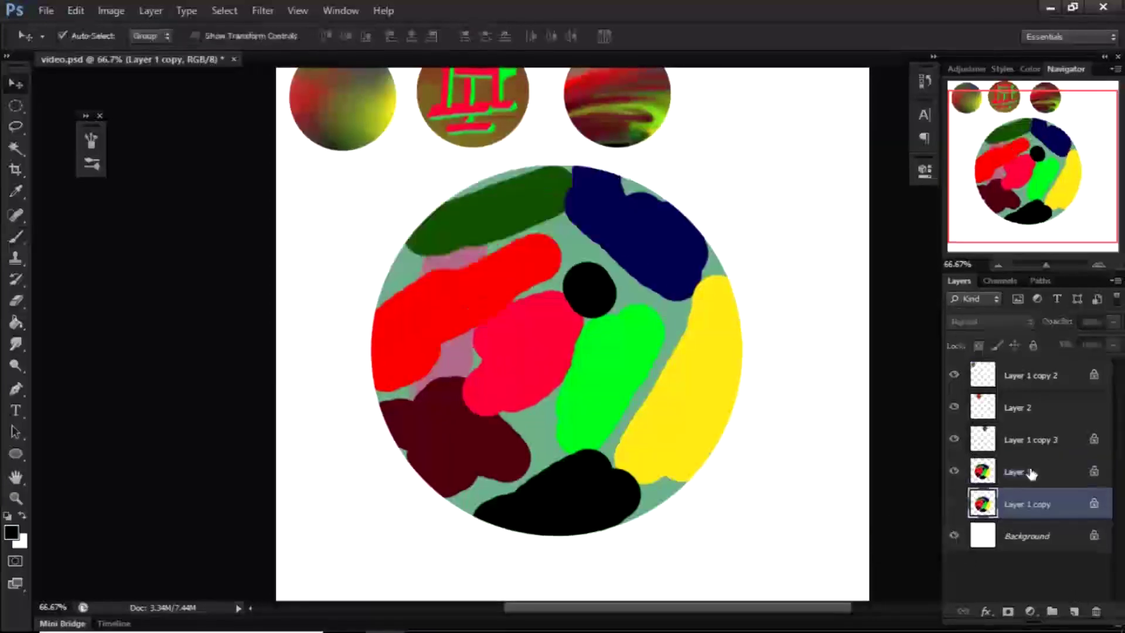
Step: Create a new layer directly above Layer 1 and clip it to Layer 1
left_click(1030, 472)
left_click(1075, 610)
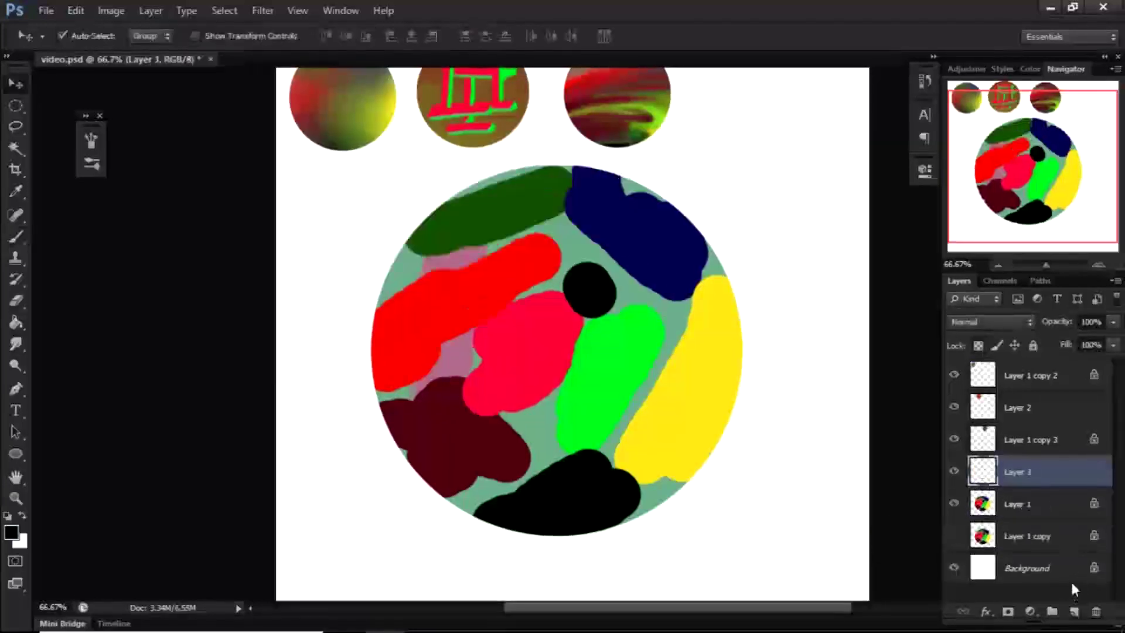
left_click_drag(1004, 485, 1006, 481)
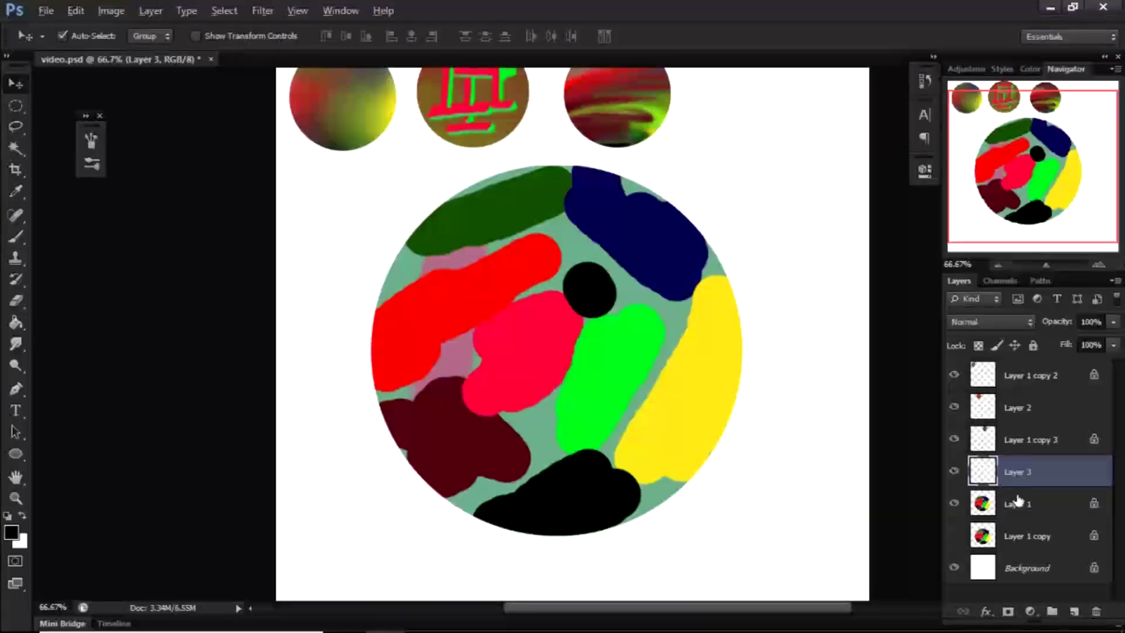
left_click(1017, 482, "alt")
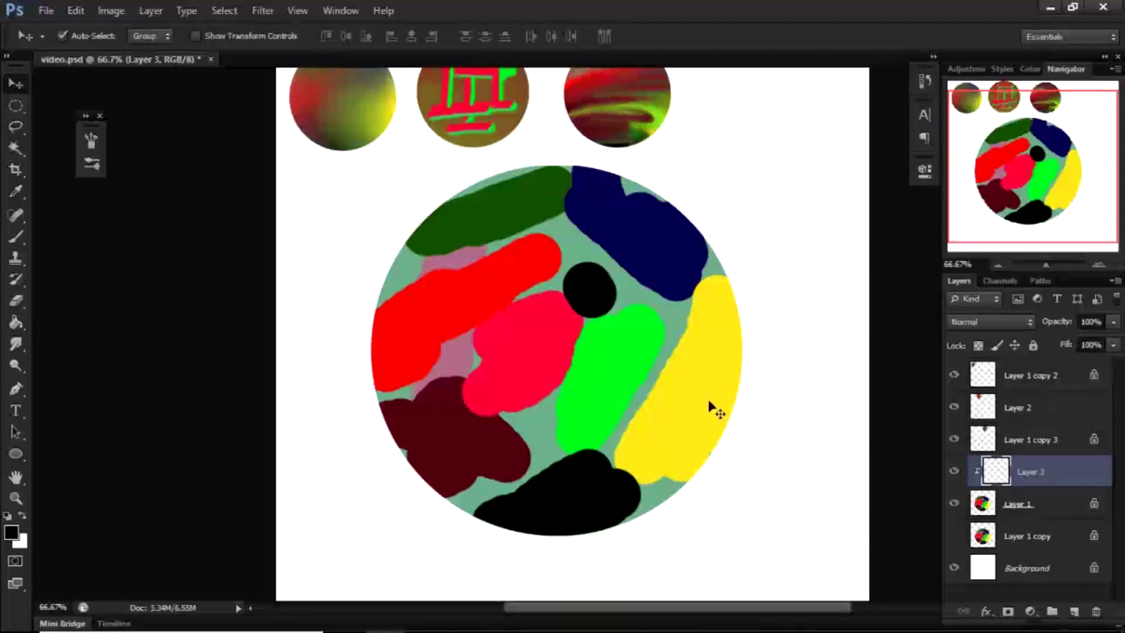
Step: Blend the dark green and red patches with the Brush Tool on clipped Layer 3, using sampled sea green tones
key("b")
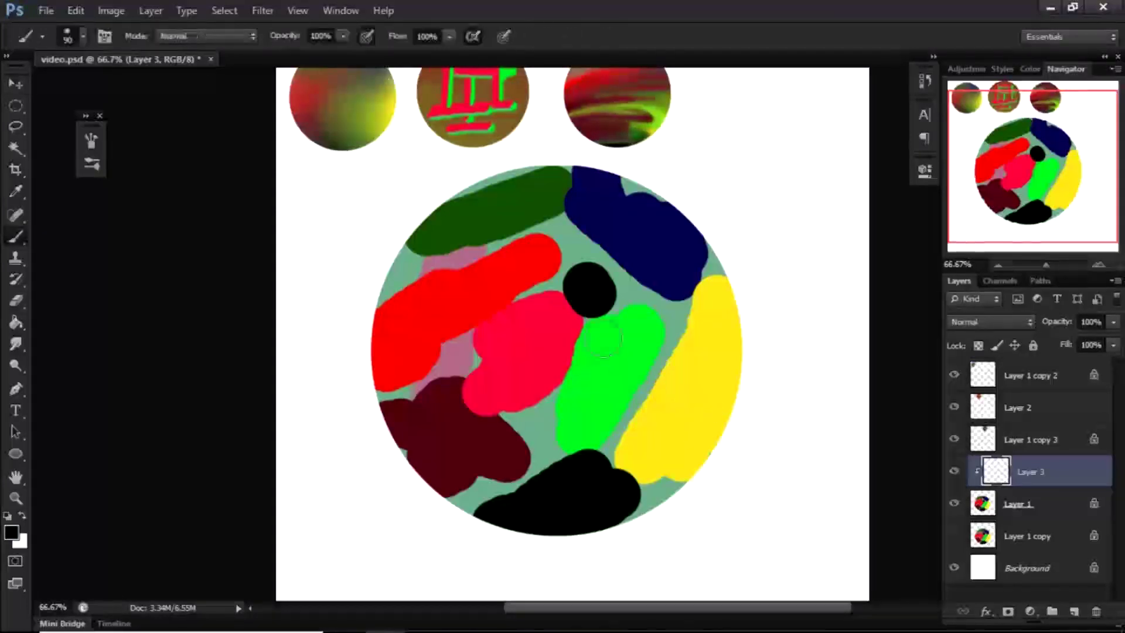
key("c")
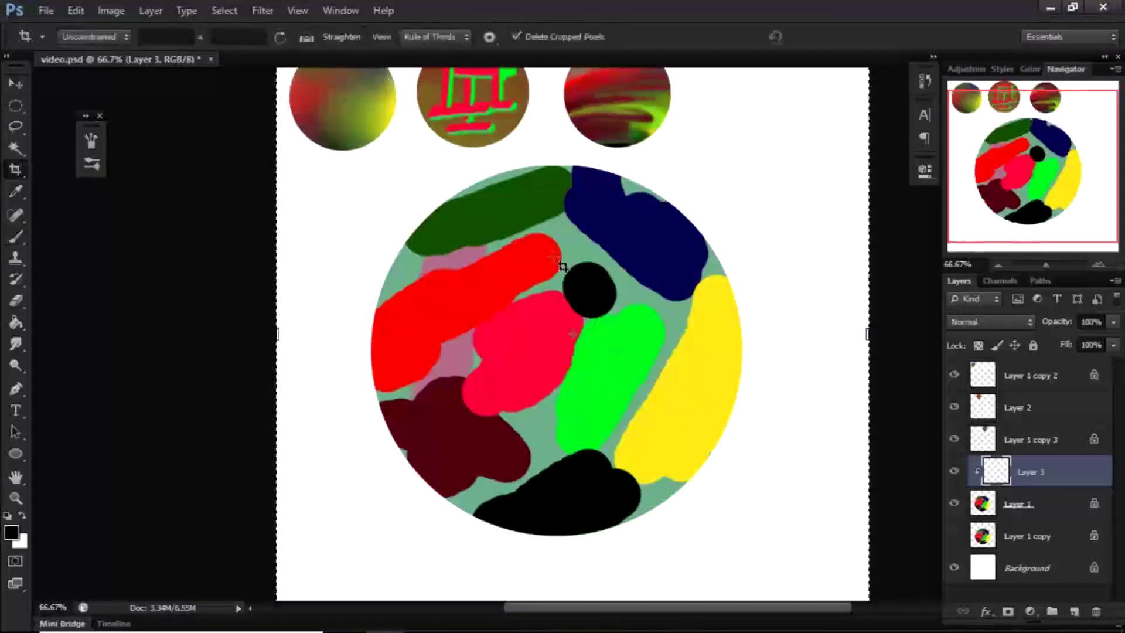
key("b")
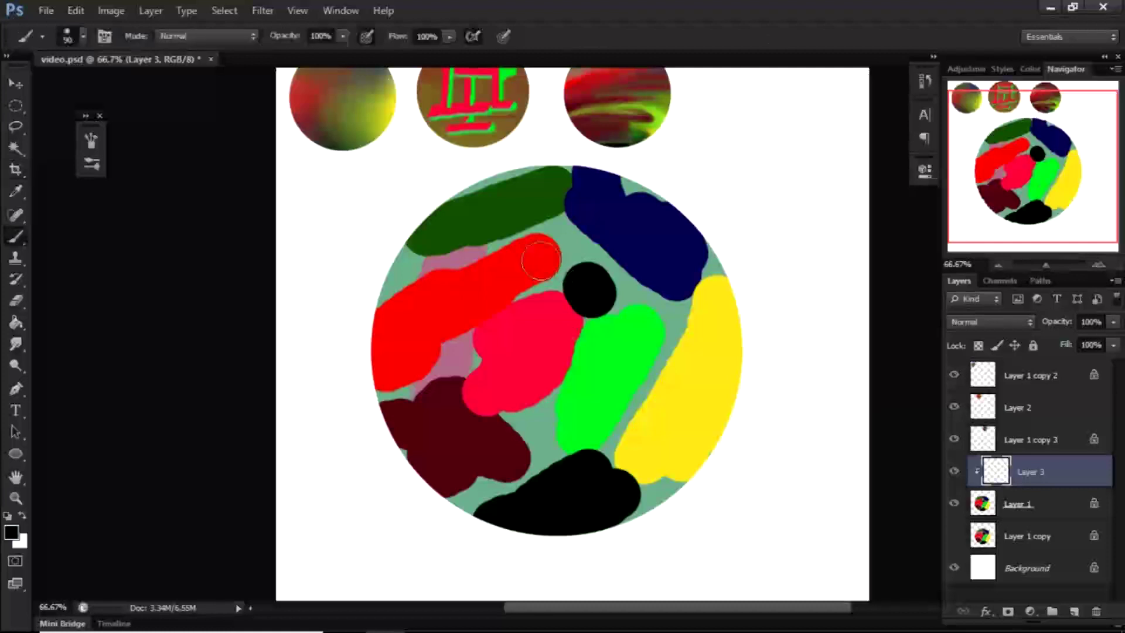
left_click(524, 224, "alt")
mouse_move(524, 223)
left_mouse_down()
mouse_move(493, 232)
mouse_move(545, 211)
mouse_move(525, 251)
mouse_move(498, 264)
mouse_move(468, 253)
mouse_move(461, 238)
mouse_move(423, 296)
left_mouse_up()
left_click(470, 252, "alt")
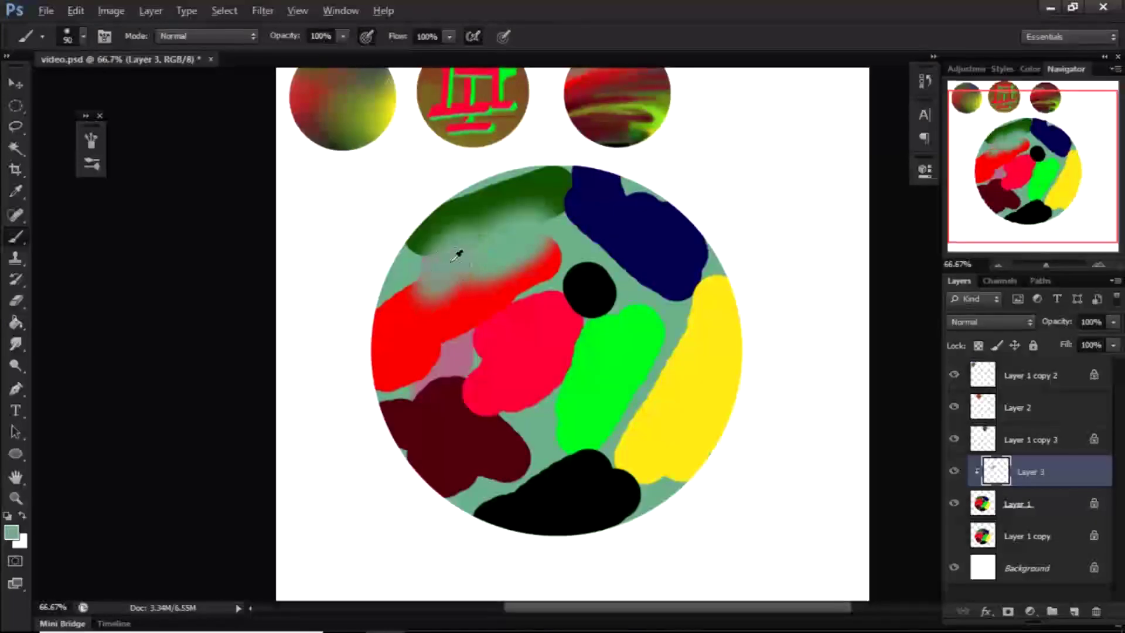
left_click_drag(433, 246, 421, 255)
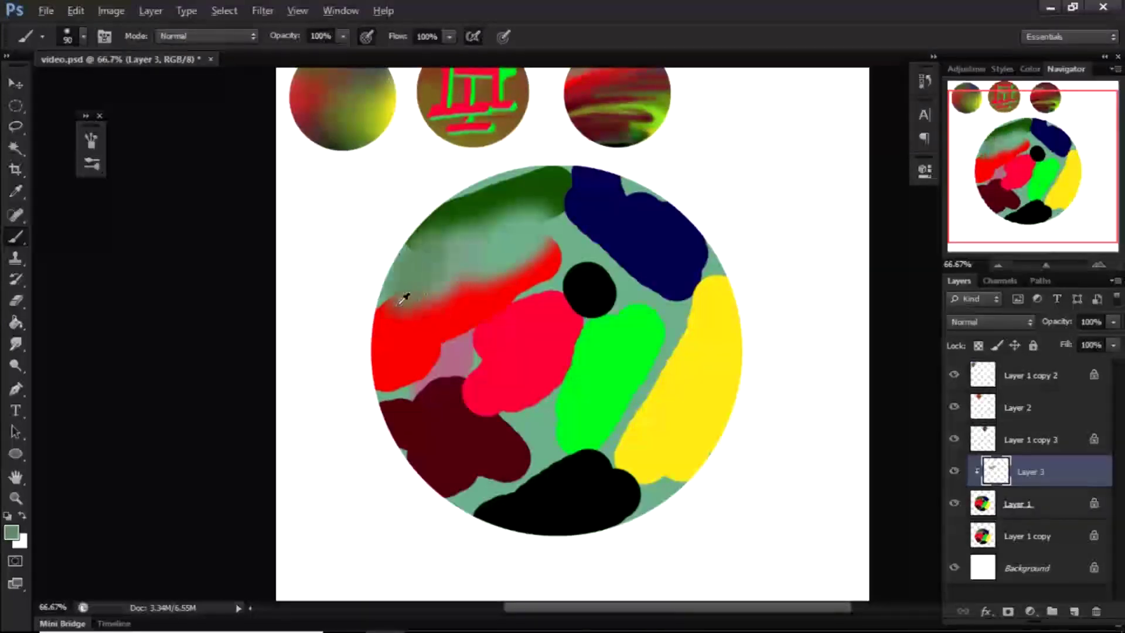
left_click_drag(400, 294, 394, 321)
Step: Blend the red patch into the neighbouring navy, black and pink areas with sampled mixed colours
left_click(427, 316, "alt")
mouse_move(427, 317)
left_mouse_down()
mouse_move(553, 258)
mouse_move(613, 196)
mouse_move(578, 216)
mouse_move(601, 228)
mouse_move(625, 295)
mouse_move(578, 285)
mouse_move(625, 292)
mouse_move(582, 312)
mouse_move(592, 303)
mouse_move(508, 302)
mouse_move(565, 281)
left_mouse_up()
left_click(578, 211, "alt")
left_click(519, 300, "alt")
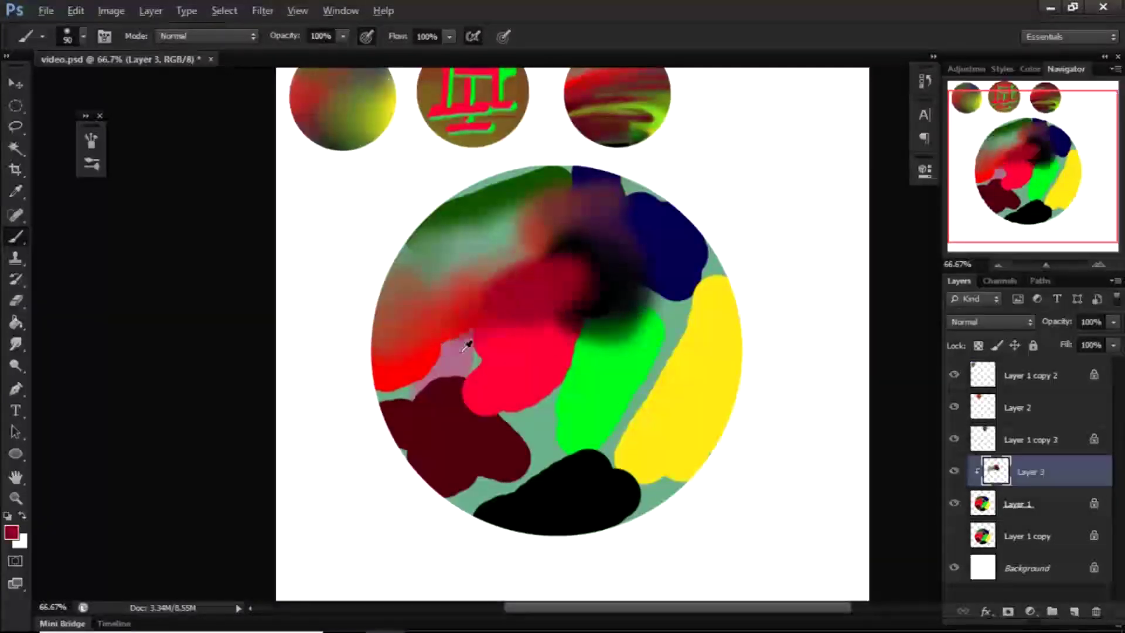
Step: Blend the boundaries between red and pink, pink and bright green, and navy and yellow with sampled colours
left_click(474, 353, "alt")
left_click_drag(473, 349, 475, 310)
left_click(578, 334, "alt")
left_click_drag(578, 334, 557, 375)
left_click(667, 296, "alt")
left_click_drag(668, 296, 709, 255)
left_click(694, 302, "alt")
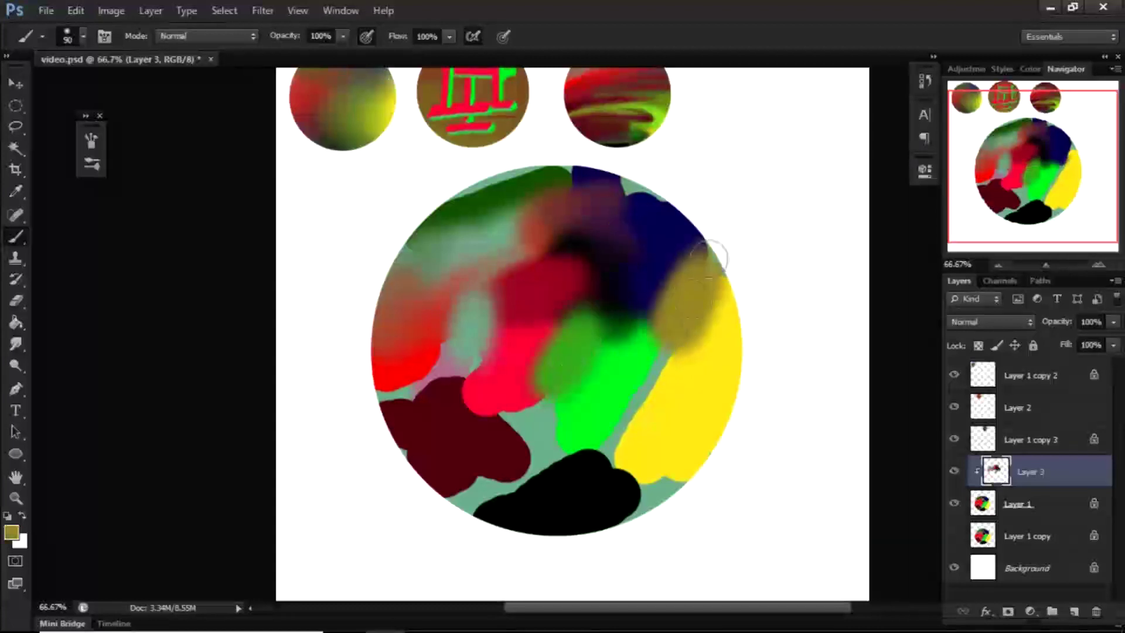
Step: Blend navy, sea green and dark green along the circle's upper rim with sampled colours
left_click(660, 225, "alt")
left_click_drag(654, 205, 615, 178)
left_click(518, 171, "alt")
mouse_move(545, 176)
left_mouse_down()
mouse_move(424, 213)
mouse_move(615, 179)
left_mouse_up()
left_click(585, 175, "alt")
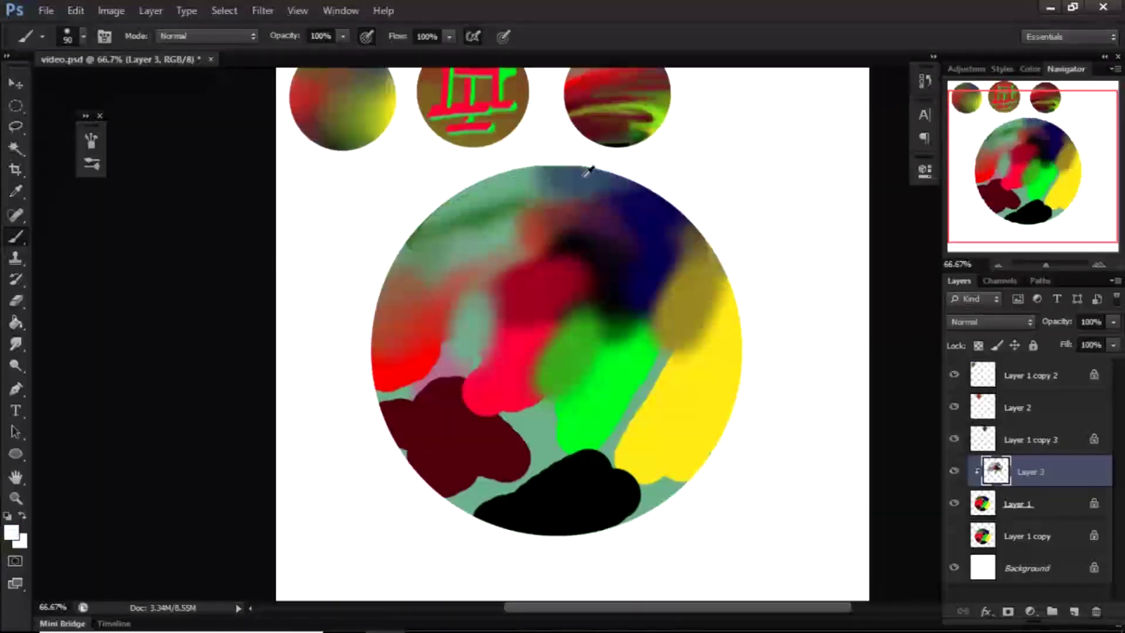
left_click(544, 176, "alt")
left_click_drag(536, 176, 558, 168)
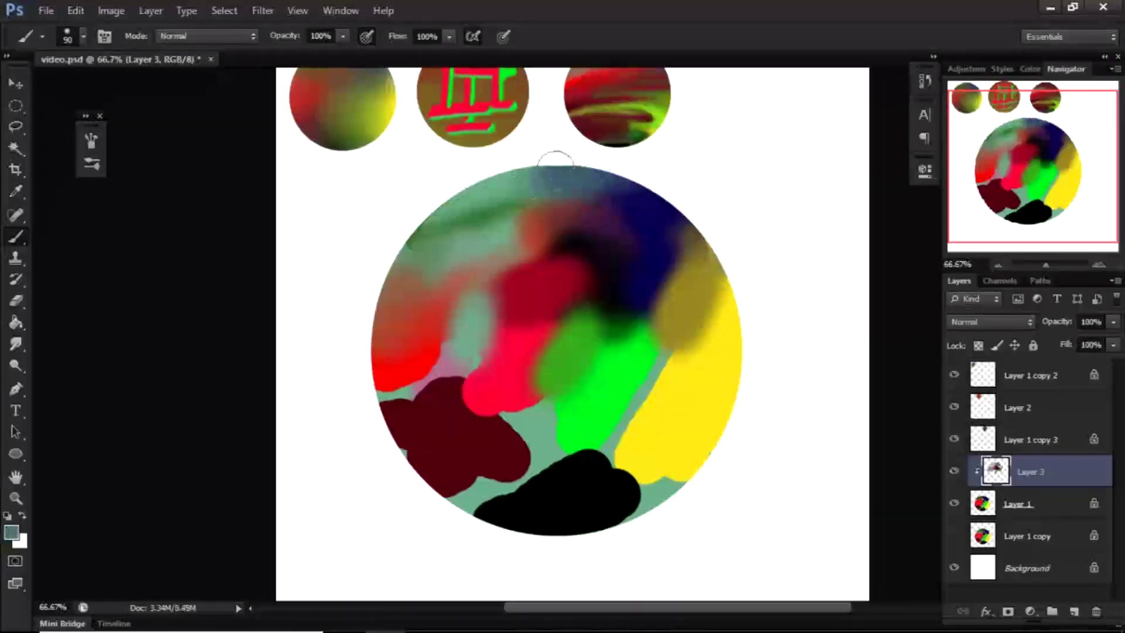
Step: Blend the upper part of the yellow patch with a sampled olive yellow
left_click(716, 311, "alt")
left_click_drag(701, 345, 741, 274)
mouse_move(741, 274)
left_mouse_down()
mouse_move(690, 330)
mouse_move(737, 284)
left_mouse_up()
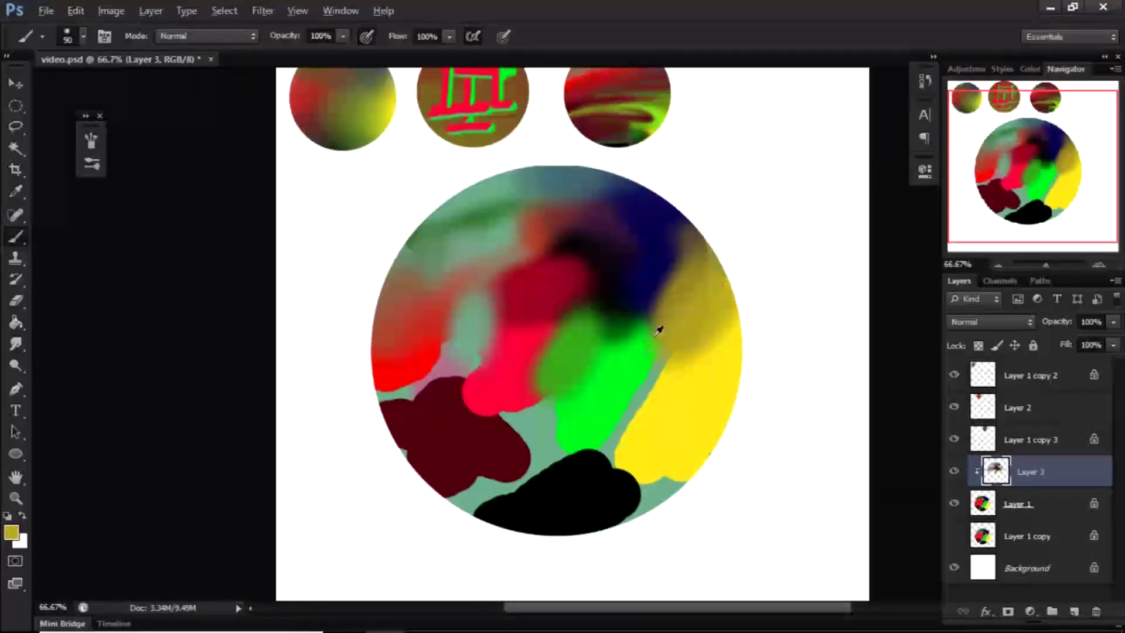
Step: Blend the boundaries of bright green with yellow, navy and black using sampled green and olive tones
left_click(664, 323, "alt")
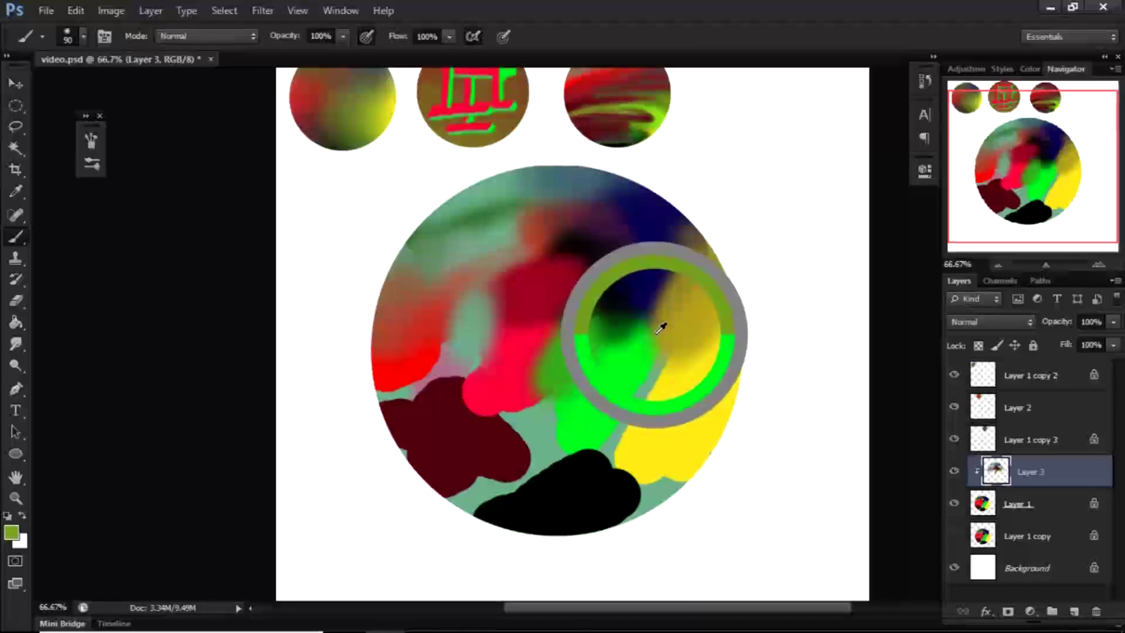
left_click_drag(663, 326, 657, 329)
mouse_move(651, 345)
left_mouse_down()
mouse_move(645, 310)
mouse_move(650, 351)
mouse_move(629, 351)
mouse_move(610, 315)
mouse_move(613, 329)
left_mouse_up()
left_click(638, 353, "alt")
left_click(621, 381, "alt")
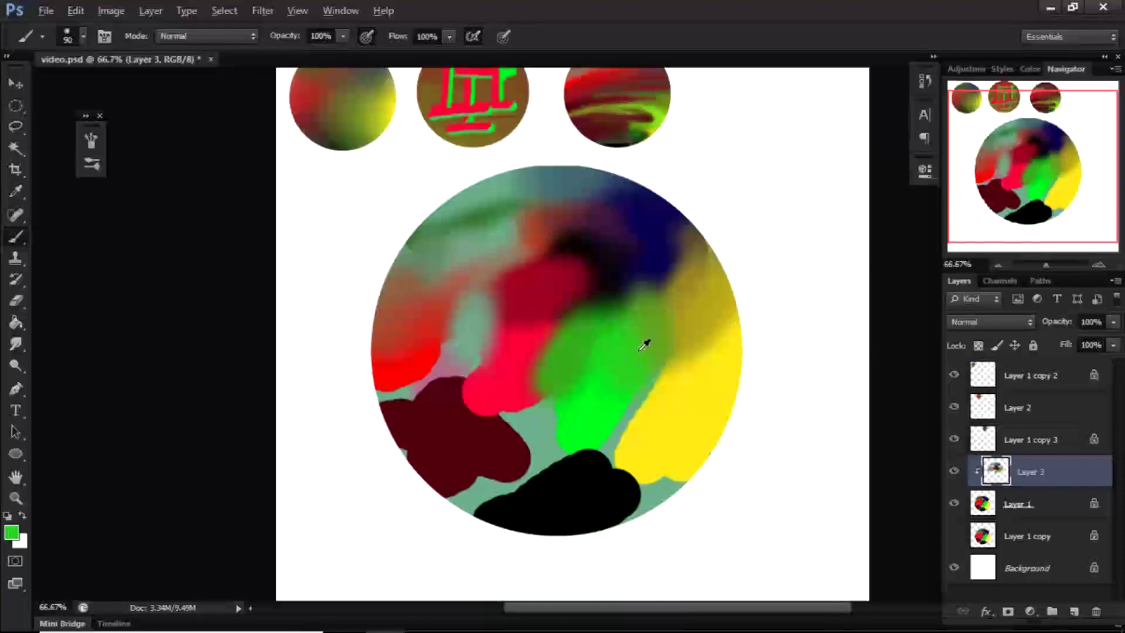
left_click(675, 306, "alt")
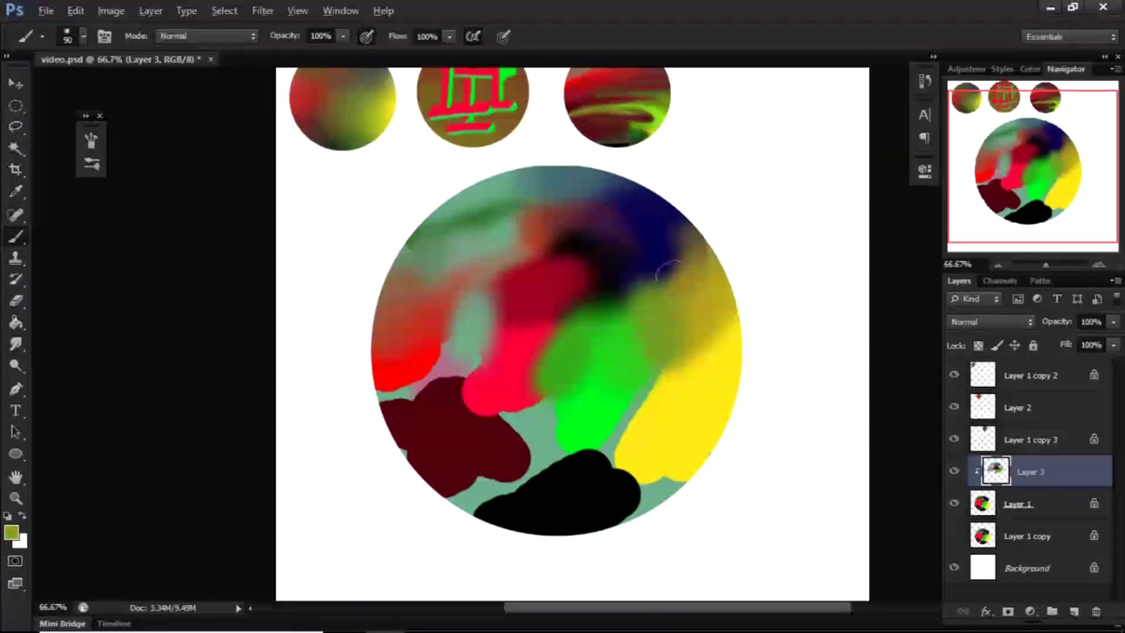
left_click_drag(687, 298, 693, 322)
left_click(714, 279, "alt")
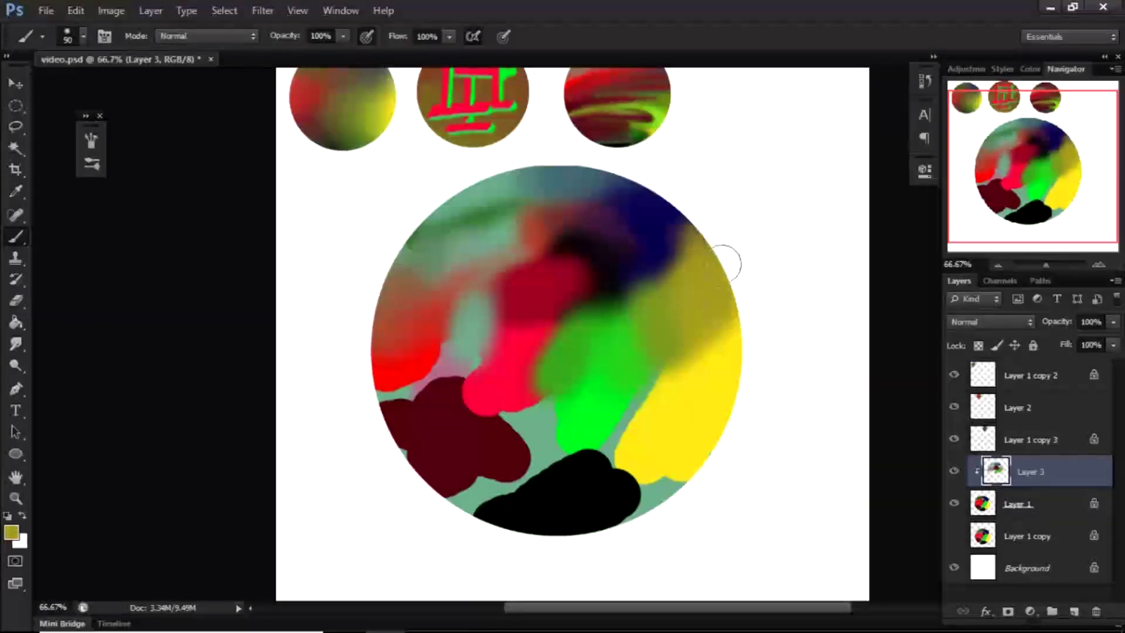
Step: Blend the yellow, black and dark red patches along the circle's lower rim with sampled colours
mouse_move(690, 479)
left_mouse_down()
mouse_move(673, 465)
mouse_move(627, 517)
mouse_move(515, 520)
mouse_move(573, 515)
mouse_move(441, 484)
left_mouse_up()
left_click(529, 522, "alt")
left_click(586, 498, "alt")
Step: Enlarge the brush and blend the black and dark red patches in the circle's lower-left part with sampled colours
scroll(578, 493, "down", 3)
key("bracketright")
key("bracketright")
key("bracketright")
key("bracketright")
key("bracketright")
key("bracketright")
scroll(568, 385, "up", 1)
key("bracketright")
left_click(526, 426, "alt")
left_click_drag(527, 426, 542, 382)
left_click(504, 375, "alt")
mouse_move(487, 360)
left_mouse_down()
mouse_move(514, 267)
mouse_move(568, 350)
mouse_move(514, 327)
mouse_move(530, 375)
left_mouse_up()
Step: Reduce the brush size to 175 and blend the pink, sea green and green areas in the circle's centre
left_click(563, 325, "alt")
key("bracketleft")
key("bracketleft")
key("bracketleft")
left_click(554, 382, "alt")
left_click_drag(552, 337, 539, 381)
left_click(621, 343, "alt")
mouse_move(610, 376)
left_mouse_down()
mouse_move(557, 399)
mouse_move(598, 398)
mouse_move(593, 368)
left_mouse_up()
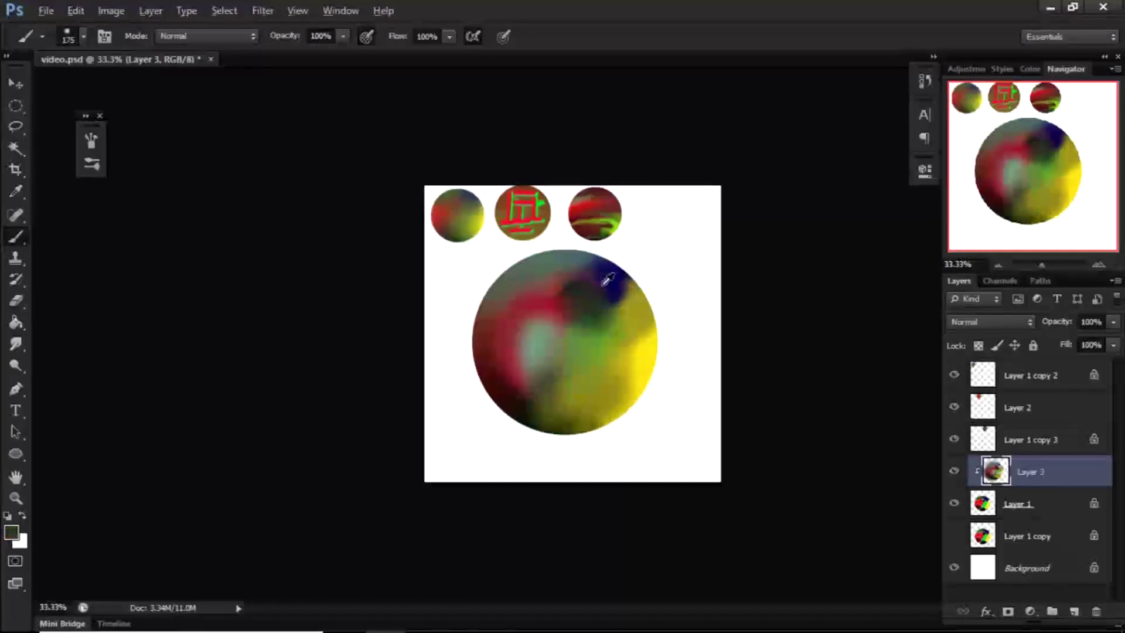
Step: Blend the navy, yellow, green and red areas across the circle's right and upper parts with sampled colours
left_click(604, 281, "alt")
left_click_drag(603, 281, 636, 302)
left_click(647, 346, "alt")
left_click_drag(653, 340, 639, 381)
left_click(619, 286, "alt")
left_click_drag(638, 305, 586, 267)
left_click(547, 313, "alt")
left_click_drag(548, 310, 601, 316)
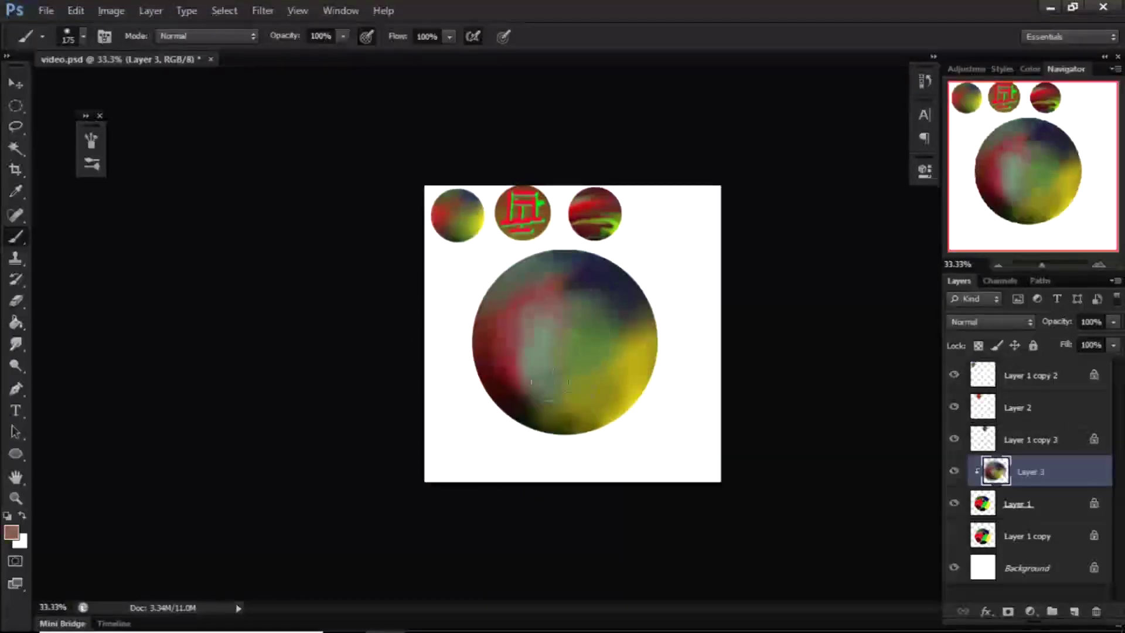
Step: Enlarge the brush to 500 and soften the colour transitions across the whole circle with sampled colours
scroll(576, 368, "down", 1)
key("bracketright")
key("bracketright")
key("bracketright")
key("bracketright")
key("bracketright")
left_click(562, 408, "alt")
mouse_move(592, 390)
left_mouse_down()
mouse_move(557, 384)
mouse_move(616, 369)
mouse_move(520, 271)
left_mouse_up()
left_click(545, 388, "alt")
left_click(578, 372, "alt")
Step: Compare the blended circle with the original patches by hiding and showing Layer 3
left_click(955, 471)
left_click(954, 471)
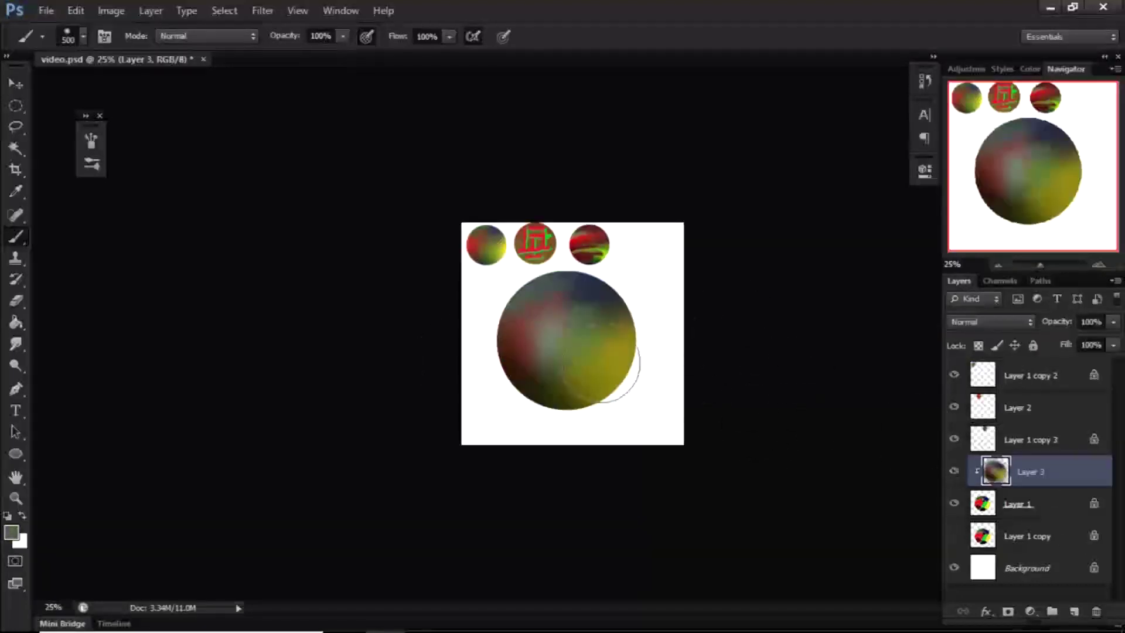
key("ctrl+plus")
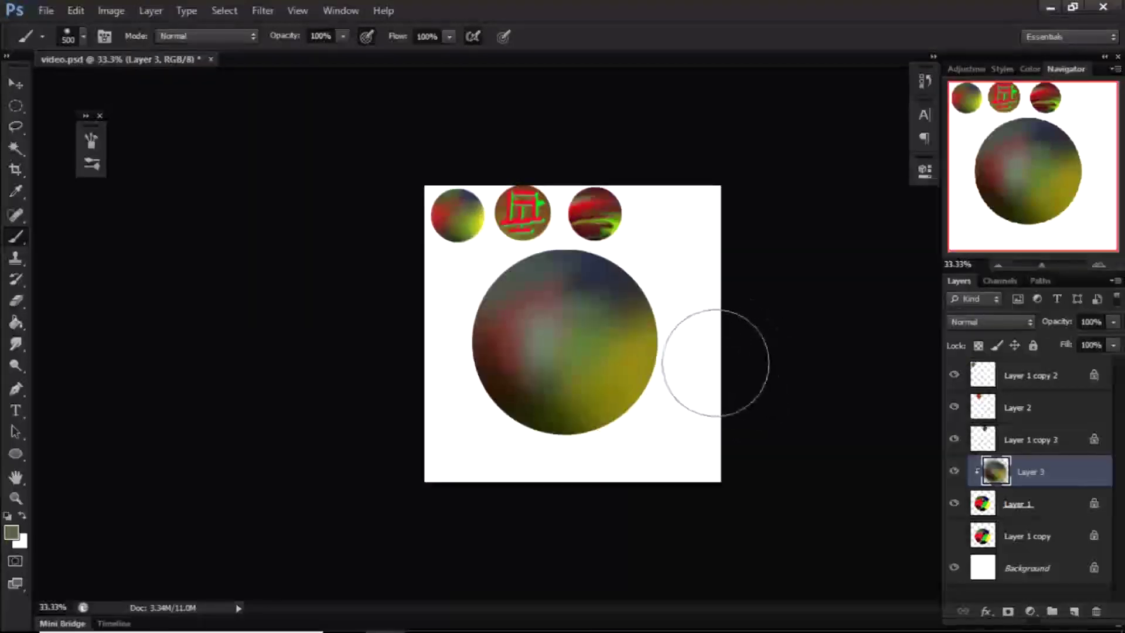
Step: Add a new layer above Layer 3, clip it to the circle, and hide Layer 3
left_click(1074, 611)
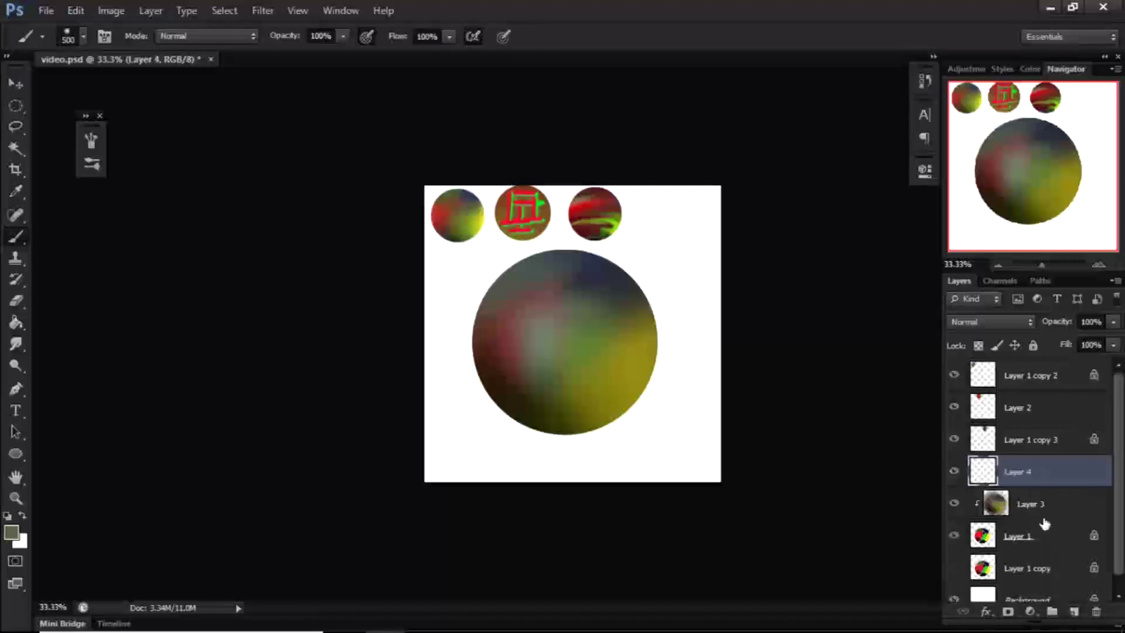
left_click(1032, 484, "alt")
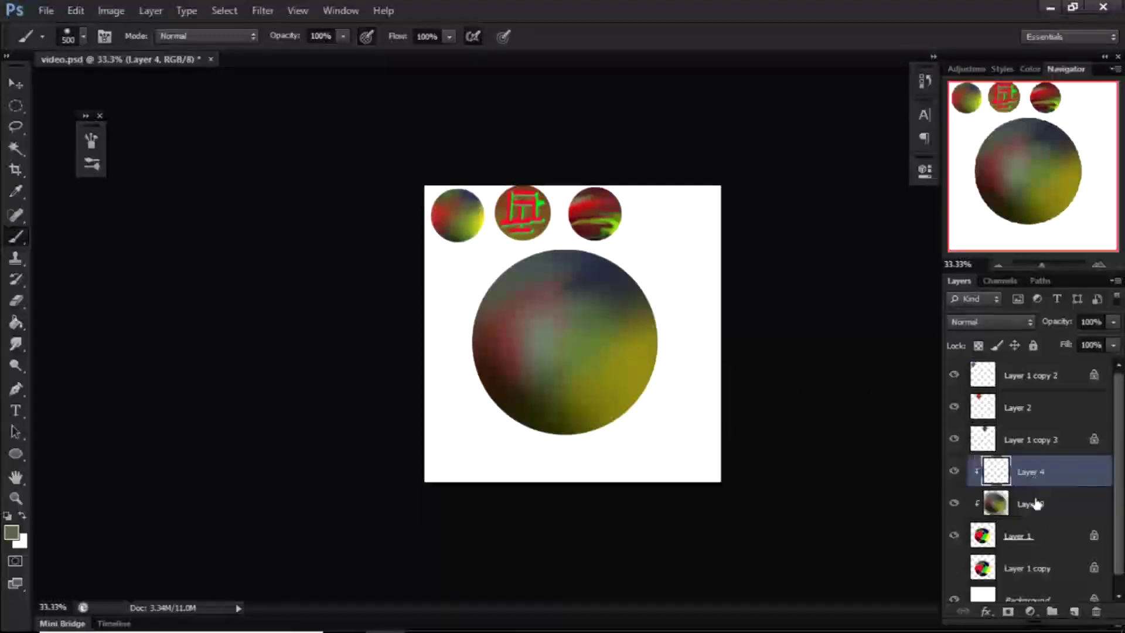
left_click(955, 505)
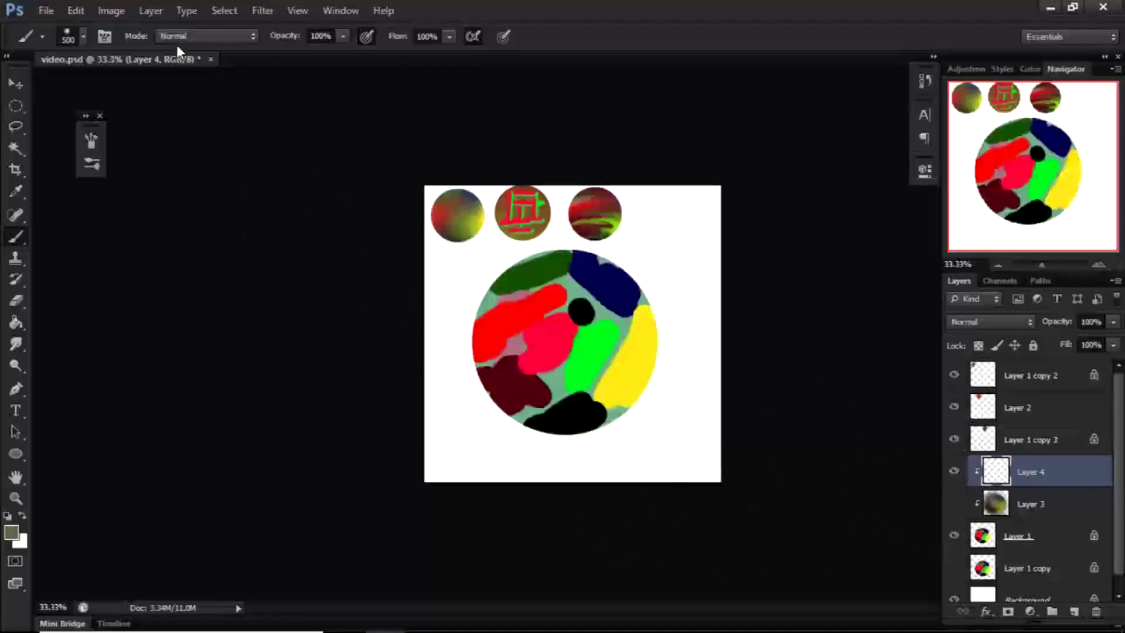
Step: Lower the brush hardness and reduce the brush size to 150
left_click(85, 37)
mouse_move(183, 125)
left_mouse_down()
mouse_move(61, 123)
mouse_move(99, 130)
left_mouse_up()
left_click(578, 277)
key("bracketleft")
key("bracketleft")
key("bracketleft")
key("bracketleft")
key("bracketleft")
key("bracketleft")
Step: Blend the red, pink and dark red patches down the circle's left half with sampled colours
left_click(521, 292, "alt")
mouse_move(510, 294)
left_mouse_down()
mouse_move(536, 329)
mouse_move(546, 325)
mouse_move(491, 398)
mouse_move(516, 413)
left_mouse_up()
left_click(542, 299, "alt")
left_click(557, 299, "alt")
left_click(515, 347, "alt")
left_click(492, 378, "alt")
Step: Blend the dark red, black and yellow patches along the circle's lower rim with sampled colours
mouse_move(516, 414)
left_mouse_down()
mouse_move(559, 440)
mouse_move(509, 422)
mouse_move(593, 420)
mouse_move(625, 410)
mouse_move(636, 386)
left_mouse_up()
left_click(586, 417, "alt")
left_click(622, 412, "alt")
left_click(635, 389, "alt")
left_click(635, 386, "alt")
Step: Blend yellow and navy along the right rim, and sample the upper rim's colours after undoing one stroke there
left_click(649, 304, "alt")
left_click_drag(650, 311, 637, 326)
left_click(611, 262, "alt")
left_click_drag(615, 264, 648, 300)
mouse_move(592, 261)
left_mouse_down()
mouse_move(631, 268)
mouse_move(554, 262)
mouse_move(481, 343)
left_mouse_up()
key("ctrl+z")
left_click(571, 249, "alt")
left_click(511, 272, "alt")
Step: Blend bright green, black and red around the circle's centre and down into the dark red patch
left_click(578, 346, "alt")
left_click_drag(573, 347, 545, 363)
left_click(583, 301, "alt")
mouse_move(585, 308)
left_mouse_down()
mouse_move(532, 322)
mouse_move(512, 309)
left_mouse_up()
left_click(554, 295, "alt")
left_click(509, 332, "alt")
mouse_move(514, 352)
left_mouse_down()
mouse_move(560, 297)
mouse_move(560, 324)
mouse_move(587, 362)
mouse_move(539, 409)
left_mouse_up()
Step: Blend the yellow patch into the green and black areas and towards navy at the right rim
left_click(600, 297, "alt")
left_click(610, 324, "alt")
left_click(577, 400, "alt")
left_click(500, 382, "alt")
left_click(627, 381, "alt")
left_click_drag(630, 368, 590, 385)
left_click(645, 354, "alt")
mouse_move(640, 334)
left_mouse_down()
mouse_move(629, 299)
mouse_move(652, 339)
left_mouse_up()
left_click(632, 288, "alt")
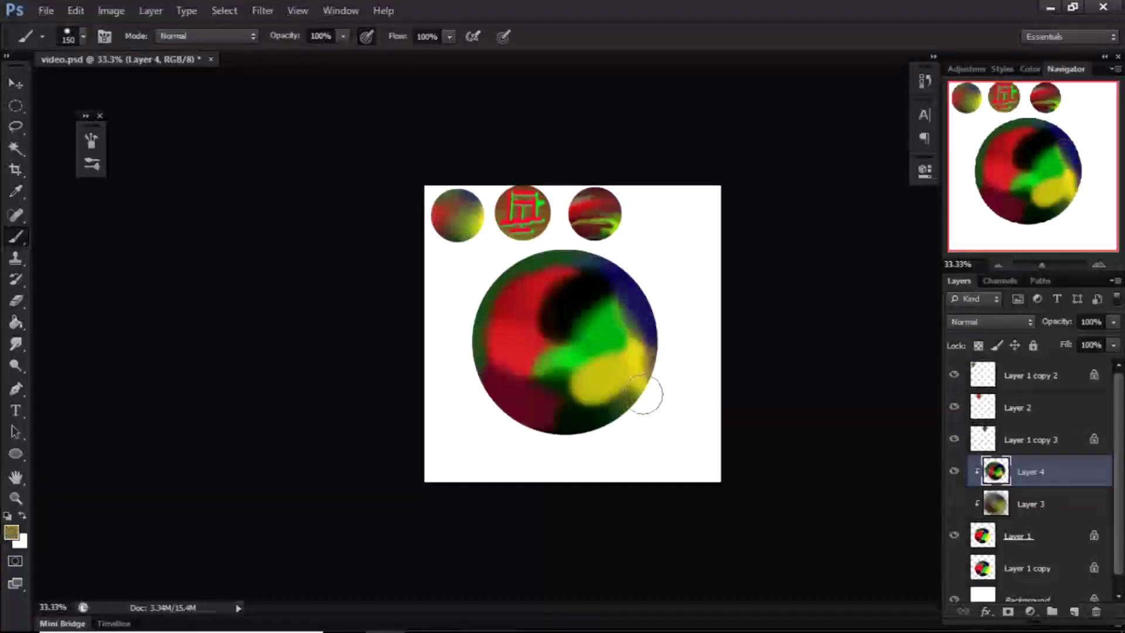
Step: Blend sampled olive tones along the circle's lower-right rim beneath the yellow area
left_click_drag(643, 395, 610, 405)
left_click(650, 352, "alt")
mouse_move(645, 364)
left_mouse_down()
mouse_move(610, 411)
mouse_move(579, 423)
mouse_move(610, 427)
mouse_move(593, 438)
left_mouse_up()
left_click(619, 425, "alt")
left_click(581, 421, "alt")
left_click(621, 418, "alt")
Step: Blend the edges of the bright green area towards yellow, navy and black with a size 60 brush
left_click(613, 354, "alt")
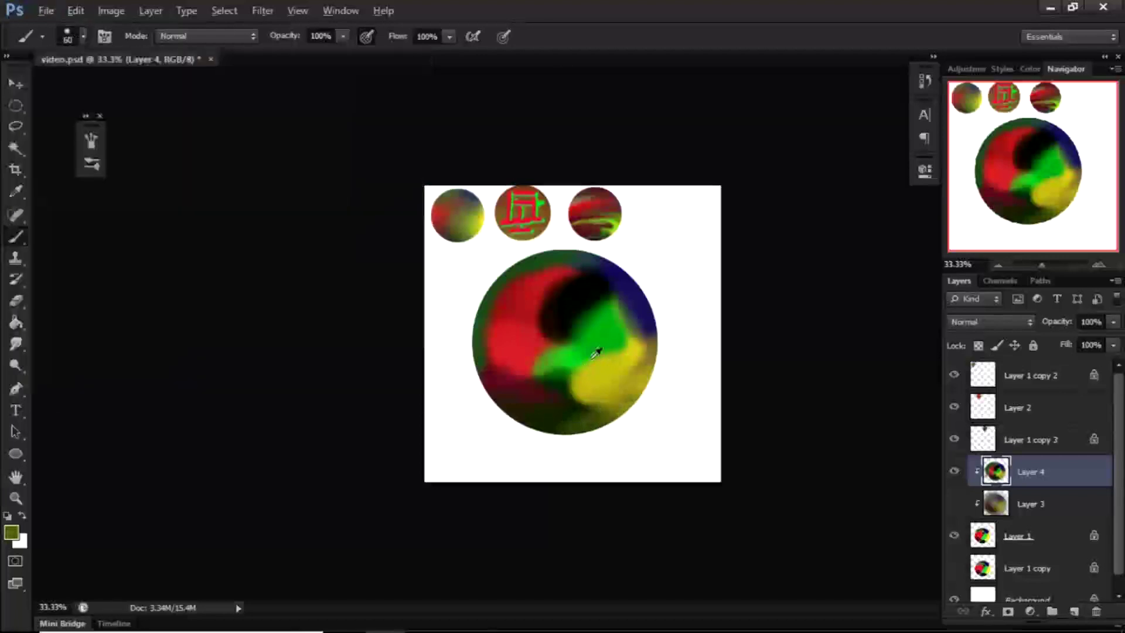
left_click(623, 320, "alt")
mouse_move(624, 340)
left_mouse_down()
mouse_move(592, 339)
mouse_move(626, 345)
left_mouse_up()
left_click(573, 313, "alt")
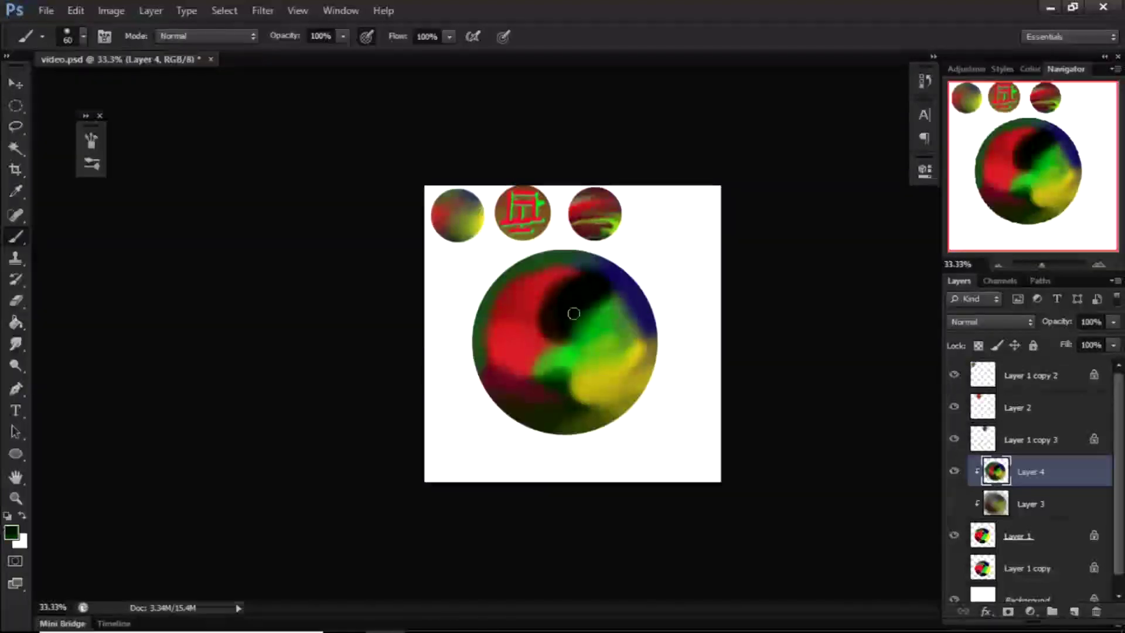
left_click_drag(577, 314, 605, 323)
left_click(606, 320, "alt")
Step: Blend the black-red boundary and the dark red, green and olive areas at the lower left
left_click(540, 304, "alt")
left_click_drag(538, 335, 541, 308)
left_click(580, 281, "alt")
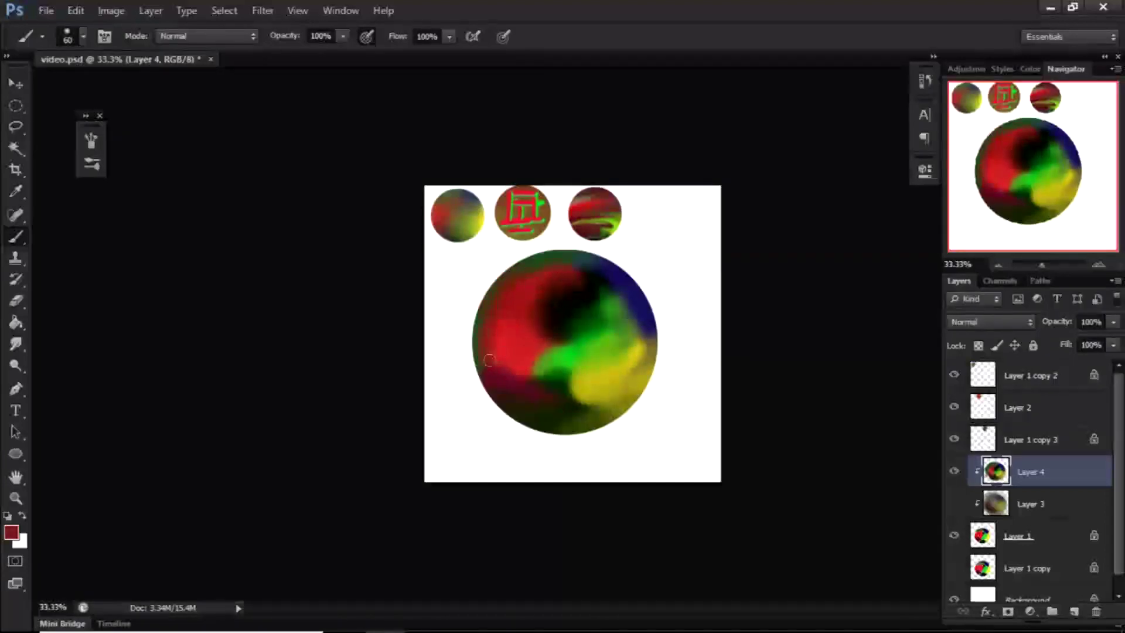
left_click(589, 394, "alt")
mouse_move(540, 377)
left_mouse_down()
mouse_move(561, 381)
mouse_move(530, 409)
left_mouse_up()
left_click(525, 413, "alt")
Step: Enlarge the brush to 250 and soften the transition between bright green and yellow
key("bracketright")
key("bracketright")
key("bracketright")
key("bracketright")
key("bracketright")
key("bracketright")
key("bracketright")
key("bracketright")
key("bracketright")
key("bracketright")
left_click(606, 366, "alt")
mouse_move(593, 337)
left_mouse_down()
mouse_move(571, 366)
mouse_move(620, 325)
left_mouse_up()
left_click_drag(628, 394, 633, 360)
Step: Soften the navy, black, green and dark red transitions across the circle with sampled colours
left_click(636, 293, "alt")
left_click_drag(628, 273, 636, 308)
left_click(580, 299, "alt")
mouse_move(604, 310)
left_mouse_down()
mouse_move(513, 334)
mouse_move(484, 405)
mouse_move(592, 414)
left_mouse_up()
left_click(554, 280, "alt")
left_click(482, 323, "alt")
left_click(481, 324, "alt")
left_click(619, 421, "alt")
left_click(551, 378, "alt")
left_click_drag(562, 378, 518, 387)
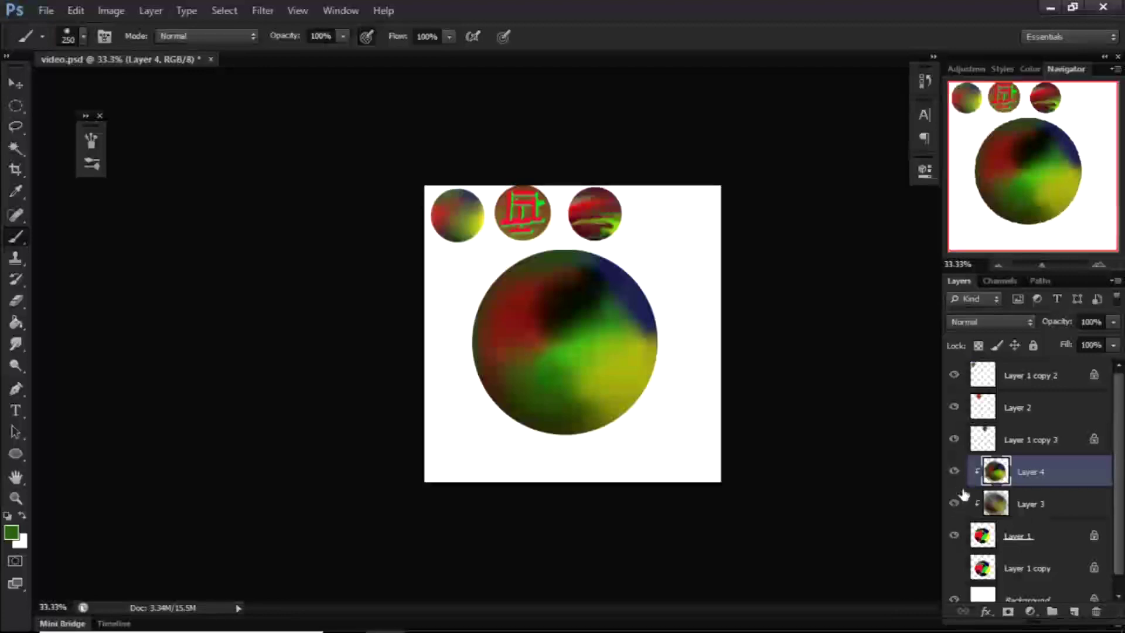
Step: Compare the two blended versions of the circle by hiding and showing Layer 4
left_click(955, 471)
left_click(955, 473)
left_click(955, 472)
left_click(955, 473)
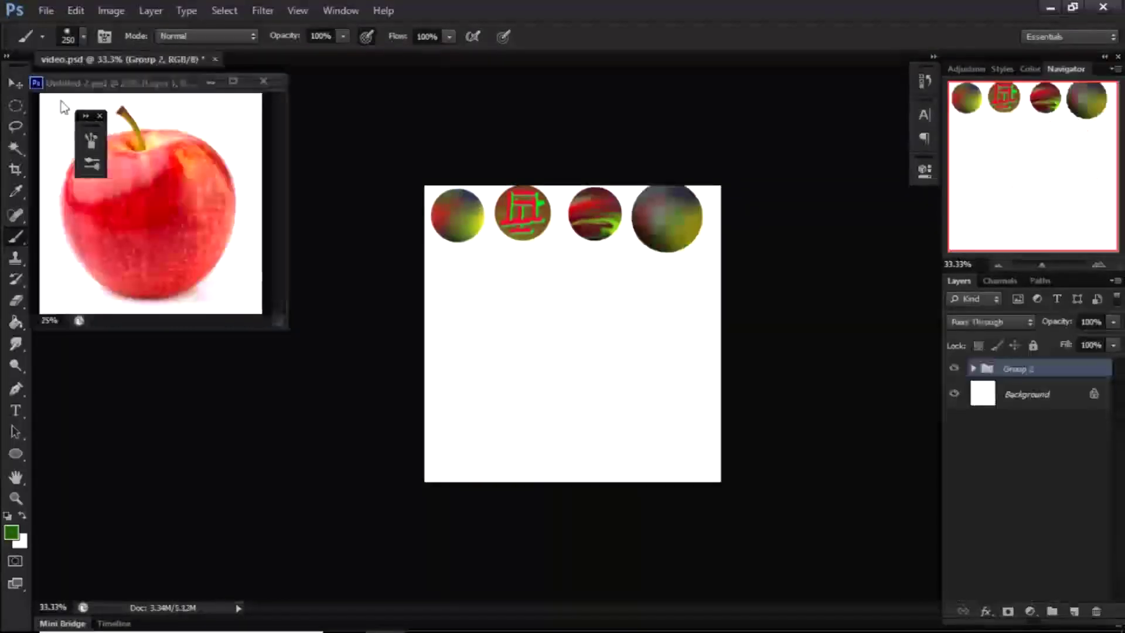
Step: Add a new layer above Group 2 and set up a textured sketching brush at size 9 in black
key("ctrl+plus")
left_click(84, 36)
scroll(323, 240, "down", 5)
left_click(323, 239)
left_click(1075, 611)
left_click(11, 533)
left_click(342, 344)
left_click(733, 139)
key("bracketleft")
key("bracketleft")
key("bracketleft")
key("bracketleft")
key("bracketleft")
key("bracketleft")
key("bracketleft")
Step: Sketch the rounded top and left side of the apple's outline, erasing and refining the upper right curve
left_click_drag(502, 313, 568, 291)
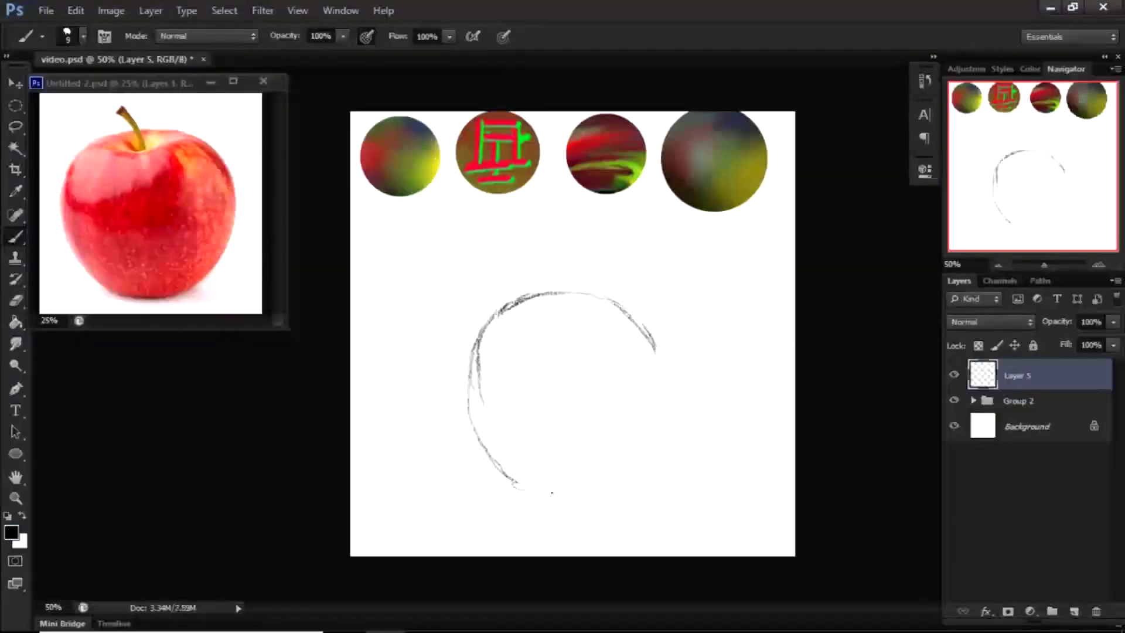
left_click_drag(597, 296, 650, 325)
key("e")
left_click_drag(607, 301, 648, 331)
key("b")
key("e")
left_click_drag(588, 293, 653, 364)
key("b")
Step: Sketch the apple's right side and base to close the outline, erasing stray lines along the edge
left_click_drag(632, 296, 613, 489)
left_click_drag(473, 384, 523, 487)
key("e")
left_click_drag(668, 399, 621, 486)
key("b")
left_click_drag(654, 452, 609, 491)
key("e")
left_click_drag(659, 375, 595, 298)
key("b")
left_click_drag(628, 470, 592, 492)
left_click_drag(494, 466, 560, 498)
Step: Free-transform the sketched apple outline to adjust its proportions
key("ctrl+t")
left_click_drag(696, 290, 689, 280)
key("Return")
Step: Erase the lower part of the outline and redraw the apple's lower left and lower right edges
key("e")
left_click_drag(645, 460, 488, 449)
key("b")
left_click_drag(471, 397, 613, 487)
mouse_move(666, 416)
left_mouse_down()
mouse_move(602, 490)
mouse_move(617, 497)
left_mouse_up()
Step: Clean up the outline's side edges and sketch the curved hollow and slanted stem at the top
key("e")
left_click_drag(489, 372, 495, 411)
left_click_drag(674, 369, 666, 439)
key("b")
mouse_move(531, 321)
left_mouse_down()
mouse_move(598, 319)
mouse_move(560, 323)
left_mouse_up()
left_click_drag(559, 304, 512, 258)
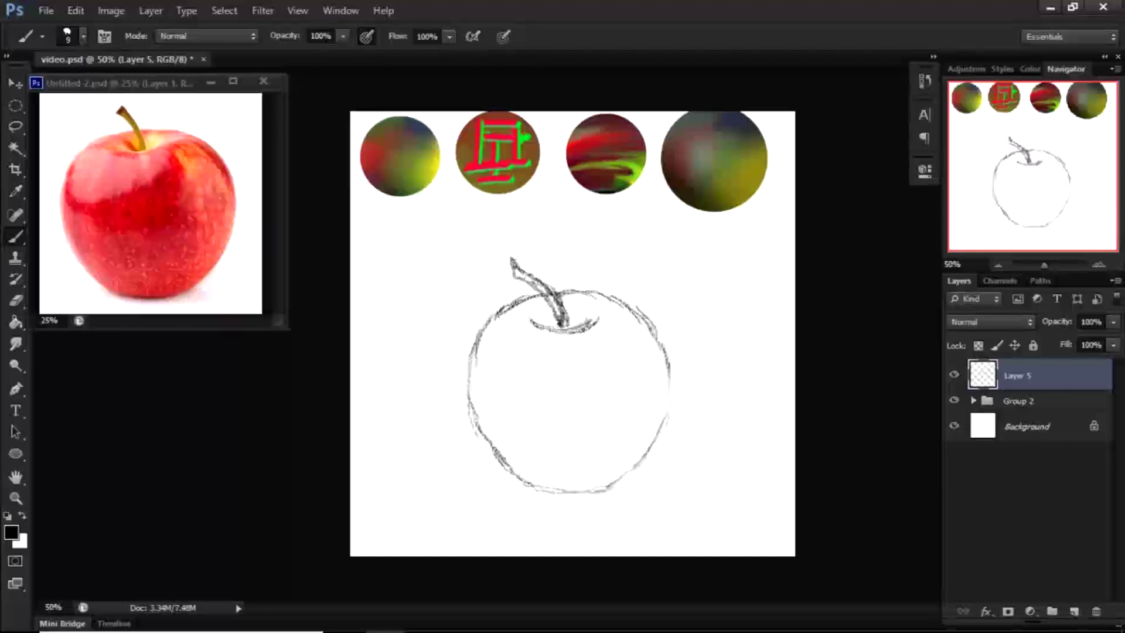
Step: Block in the apple's body in red on a new layer and place that layer beneath the sketch layer
key("ctrl+shift+alt+n")
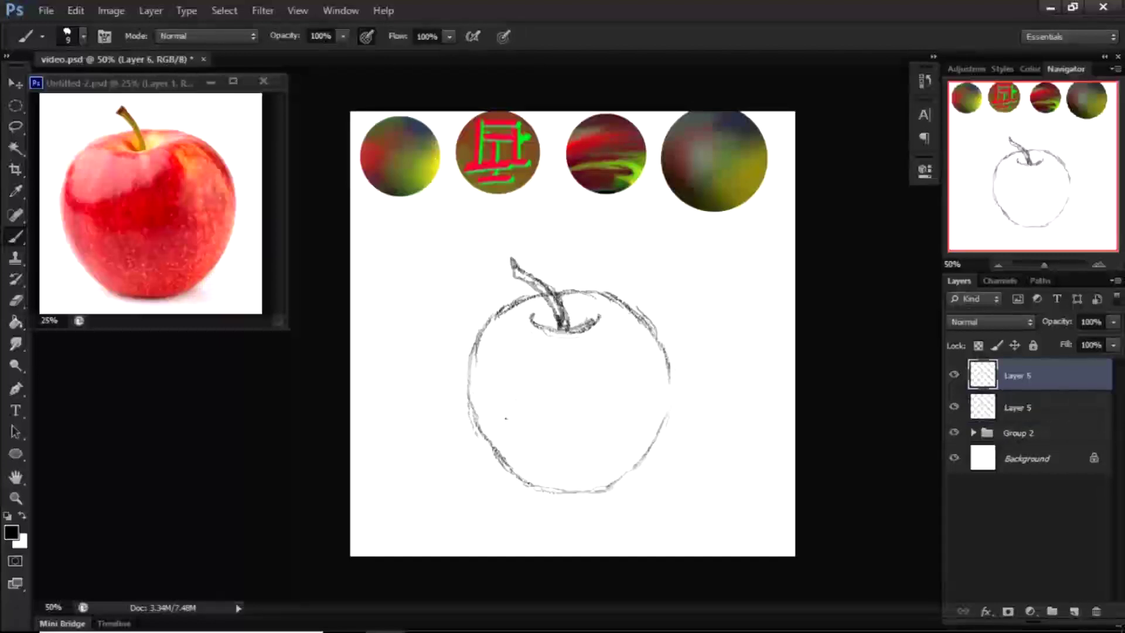
left_click(12, 533)
left_click(570, 156)
left_click(734, 138)
left_click(11, 532)
left_click(548, 156)
left_click(545, 205)
left_click(734, 138)
mouse_move(530, 323)
left_mouse_down()
mouse_move(519, 352)
mouse_move(613, 410)
left_mouse_up()
left_click_drag(1017, 375, 1017, 421)
Step: Change the brush preset, fill in the apple's upper left edge and paint the stem green
left_click(104, 36)
left_click(105, 36)
left_click(83, 36)
mouse_move(485, 358)
left_mouse_down()
mouse_move(528, 467)
mouse_move(645, 434)
mouse_move(651, 328)
mouse_move(518, 299)
left_mouse_up()
left_click(11, 532)
key("Return")
mouse_move(513, 260)
left_mouse_down()
mouse_move(564, 326)
mouse_move(551, 321)
mouse_move(595, 308)
mouse_move(648, 450)
left_mouse_up()
Step: Choose a new paint colour and a soft brush, and lock the transparent pixels of the painted apple layer
left_click(11, 532)
left_click(570, 324)
left_click(517, 168)
left_click(729, 142)
left_click(83, 36)
left_click(978, 345)
Step: Paint yellow-orange patches around the stem hollow and down the right side of the apple
left_click(11, 532)
left_click(570, 338)
left_click(733, 139)
key("bracketleft")
key("bracketleft")
key("bracketleft")
key("bracketleft")
key("bracketleft")
left_click_drag(538, 317, 551, 317)
mouse_move(574, 311)
left_mouse_down()
mouse_move(589, 312)
mouse_move(633, 404)
left_mouse_up()
Step: Hide the sketch layer and paint a light pink glow along the apple's left edge with an enlarged soft brush
left_click(954, 375)
left_click(11, 532)
left_click(570, 154)
left_click(436, 149)
left_click(732, 138)
key("bracketright")
key("bracketright")
key("bracketright")
key("bracketright")
key("bracketright")
key("bracketright")
key("bracketright")
key("bracketright")
key("bracketright")
key("bracketright")
left_click_drag(463, 334, 467, 433)
Step: Adjust the brush size and paint a soft pink highlight on the upper left of the apple
key("bracketleft")
key("bracketleft")
key("bracketleft")
key("bracketleft")
key("bracketleft")
key("bracketleft")
key("bracketleft")
key("bracketleft")
key("bracketleft")
key("bracketright")
key("bracketright")
key("bracketright")
key("bracketright")
key("bracketright")
key("bracketright")
key("bracketright")
key("bracketright")
key("bracketright")
mouse_move(509, 352)
left_mouse_down()
mouse_move(548, 364)
mouse_move(527, 381)
mouse_move(560, 415)
mouse_move(508, 430)
left_mouse_up()
Step: Sample reds from the apple, choose a new red with a smaller brush, and paint it along the left edge of the large orange patch
left_click(528, 409, "alt")
key("bracketleft")
key("bracketleft")
key("bracketleft")
key("bracketleft")
key("bracketleft")
left_click(548, 406, "alt")
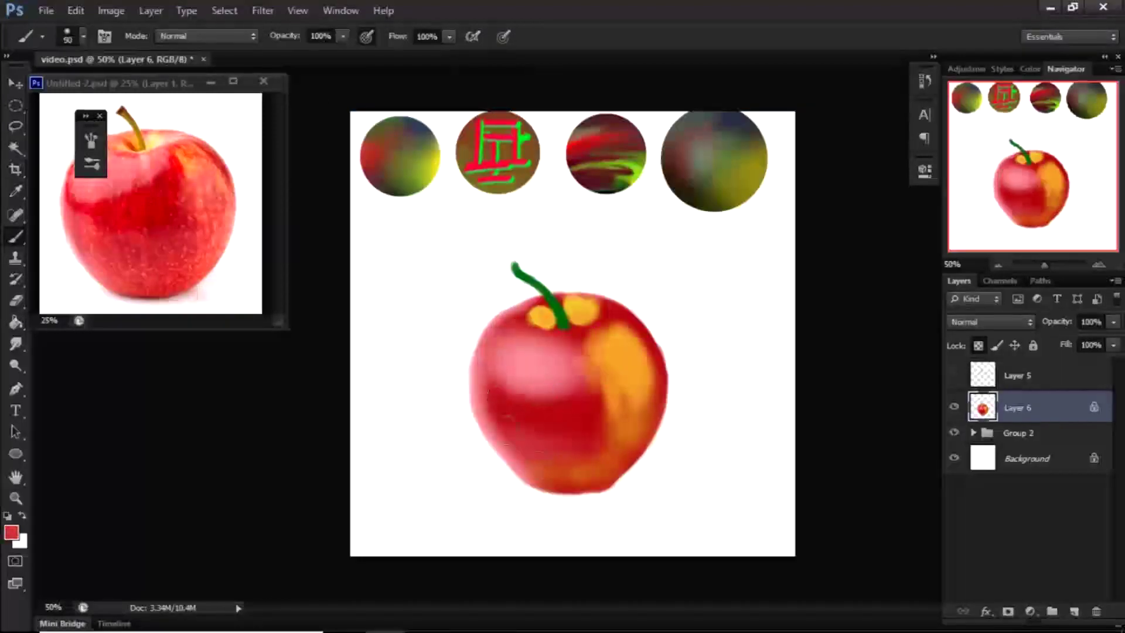
left_click(11, 532)
left_click(571, 344)
left_click(542, 144)
left_click(733, 139)
left_click_drag(598, 337, 599, 373)
Step: Paint a sampled colour along the lower edge of the stem hollow with a smaller brush to blend it into the red skin
left_click(551, 340, "alt")
key("bracketleft")
key("bracketleft")
key("bracketleft")
key("bracketleft")
key("bracketleft")
mouse_move(536, 336)
left_mouse_down()
mouse_move(618, 316)
mouse_move(568, 333)
left_mouse_up()
Step: Blend the yellow patches on both sides of the stem into the surrounding skin with a finer brush and a sampled colour
key("ctrl+plus")
key("bracketleft")
key("bracketleft")
key("bracketleft")
key("bracketleft")
left_click(551, 273, "alt")
left_click_drag(537, 286, 541, 299)
left_click_drag(530, 257, 548, 293)
mouse_move(513, 281)
left_mouse_down()
mouse_move(496, 293)
mouse_move(469, 286)
mouse_move(493, 265)
left_mouse_up()
Step: Soften the rear rim of the stem hollow with sampled tones, and shade the hollow using a newly chosen colour and smaller brush
left_click(531, 267, "alt")
mouse_move(519, 261)
left_mouse_down()
mouse_move(567, 258)
mouse_move(514, 295)
mouse_move(477, 274)
left_mouse_up()
left_click(543, 258, "alt")
left_click(564, 268, "alt")
left_click(11, 532)
left_click(524, 258)
left_click(733, 139)
key("bracketleft")
left_click(501, 287, "alt")
left_click(528, 300, "alt")
Step: Choose darker colours and shade the green stem from its tip down to the hollow, blending with sampled tones
left_click(11, 532)
left_click(571, 327)
left_click(733, 139)
left_click(11, 532)
mouse_move(467, 218)
left_mouse_down()
mouse_move(503, 241)
mouse_move(528, 297)
left_mouse_up()
left_click(504, 194)
left_click(732, 139)
key("bracketleft")
key("bracketleft")
left_click(486, 236, "alt")
mouse_move(491, 241)
left_mouse_down()
mouse_move(472, 227)
mouse_move(501, 248)
left_mouse_up()
left_click(509, 258, "alt")
Step: Blend the yellow area right of the stem with sampled colours and a slightly larger brush
left_click(555, 271, "alt")
key("bracketright")
left_click(576, 267, "alt")
left_click_drag(561, 269, 545, 279)
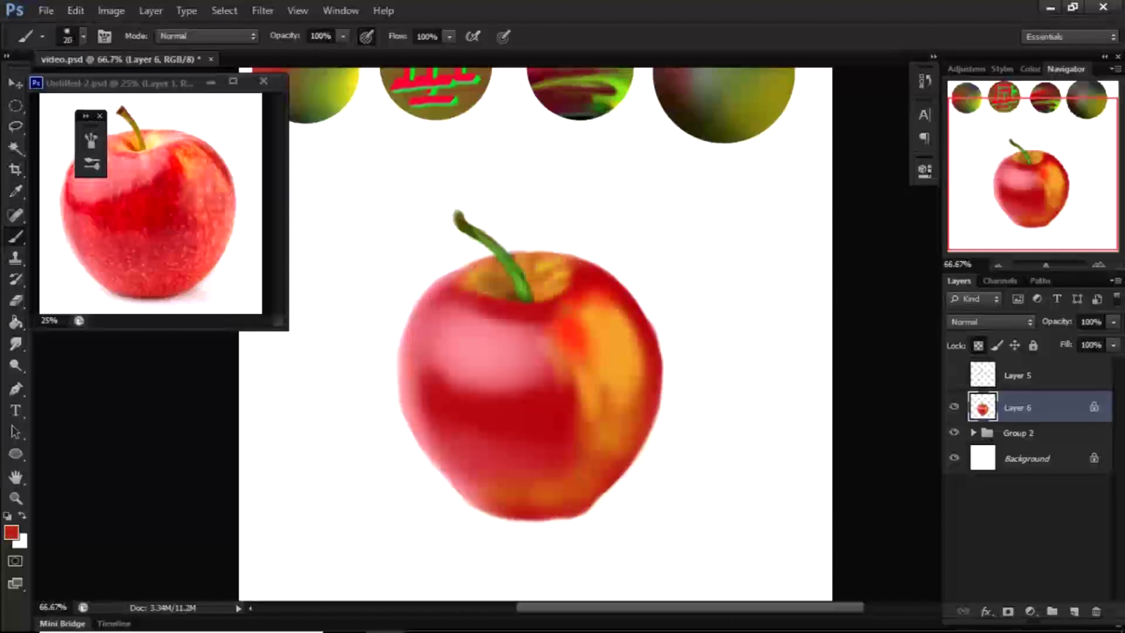
Step: Darken the stem hollow's front-left rim with a finer brush, using sampled tones and a newly picked deep colour
left_click_drag(457, 271, 523, 316)
key("bracketleft")
key("bracketleft")
key("bracketleft")
left_click(582, 341, "alt")
left_click(11, 532)
left_click(542, 269)
left_click(733, 139)
left_click(460, 271, "alt")
left_click(498, 337, "alt")
Step: Choose another brush preset and blend the pink highlight's lower edge and the upper skin toward the right-hand edge
left_click(83, 36)
double_click(55, 144)
left_click_drag(469, 381, 524, 381)
mouse_move(469, 299)
left_mouse_down()
mouse_move(552, 310)
mouse_move(595, 275)
mouse_move(662, 375)
left_mouse_up()
left_click(646, 305, "alt")
Step: Pick a darker foreground colour and adjust the brush size for shading the apple's skin
left_click(12, 532)
left_click(539, 282)
left_click(732, 139)
key("bracketright")
key("bracketright")
key("bracketright")
key("bracketright")
key("bracketright")
key("bracketright")
key("bracketright")
key("bracketright")
key("bracketleft")
key("bracketleft")
key("bracketleft")
key("bracketleft")
key("bracketleft")
key("bracketleft")
Step: Pick a light foreground colour, stroke it along the front rim of the stem hollow, and undo the last stroke
left_click(11, 533)
left_click(428, 138)
left_click(733, 139)
mouse_move(496, 309)
left_mouse_down()
mouse_move(592, 277)
mouse_move(542, 312)
left_mouse_up()
key("ctrl+z")
Step: Blend the orange patch's left edge into the lower red skin with sampled colours and a larger brush
left_click(597, 404, "alt")
left_click_drag(572, 375, 578, 439)
key("bracketright")
key("bracketright")
key("bracketright")
key("bracketright")
key("bracketright")
left_click(536, 419, "alt")
mouse_move(539, 398)
left_mouse_down()
mouse_move(463, 389)
mouse_move(498, 417)
left_mouse_up()
Step: Blend the upper-right skin into the orange patch and even out the apple's base with sampled reds
left_click(506, 385, "alt")
left_click(639, 325, "alt")
mouse_move(630, 317)
left_mouse_down()
mouse_move(648, 404)
mouse_move(601, 363)
left_mouse_up()
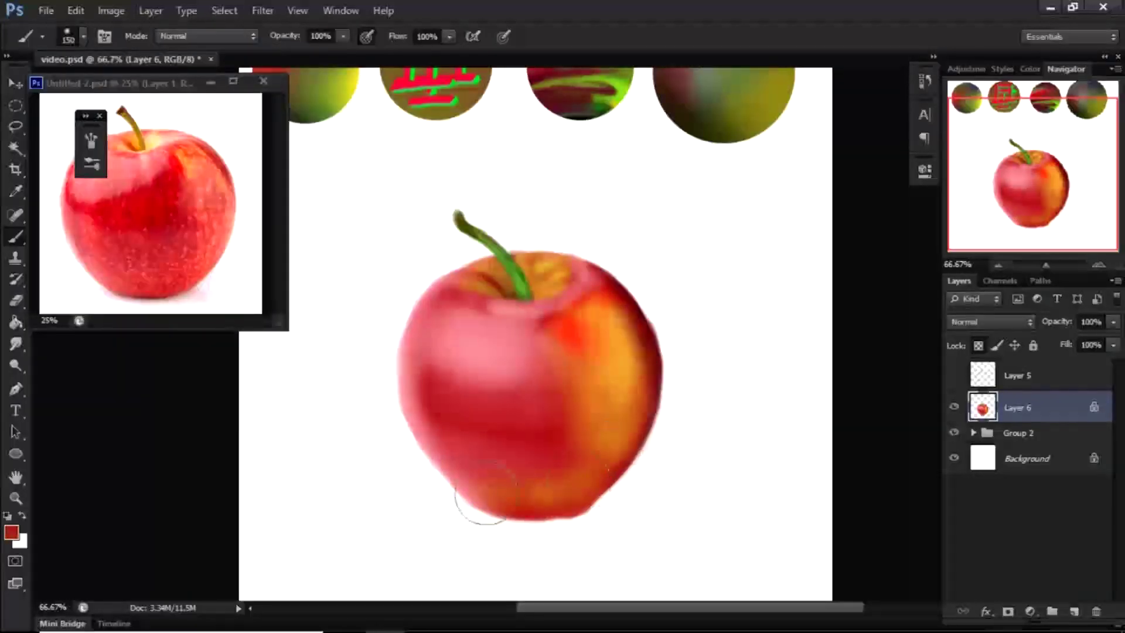
left_click_drag(579, 482, 475, 495)
Step: Soften the skin below the stem hollow and the upper orange patch with a smaller brush and sampled colours
left_click(527, 311, "alt")
key("bracketleft")
key("bracketleft")
key("bracketleft")
key("bracketleft")
key("bracketleft")
key("bracketleft")
left_click(590, 319, "alt")
mouse_move(537, 320)
left_mouse_down()
mouse_move(560, 317)
mouse_move(557, 349)
left_mouse_up()
left_click(588, 408, "alt")
left_click_drag(609, 311, 622, 398)
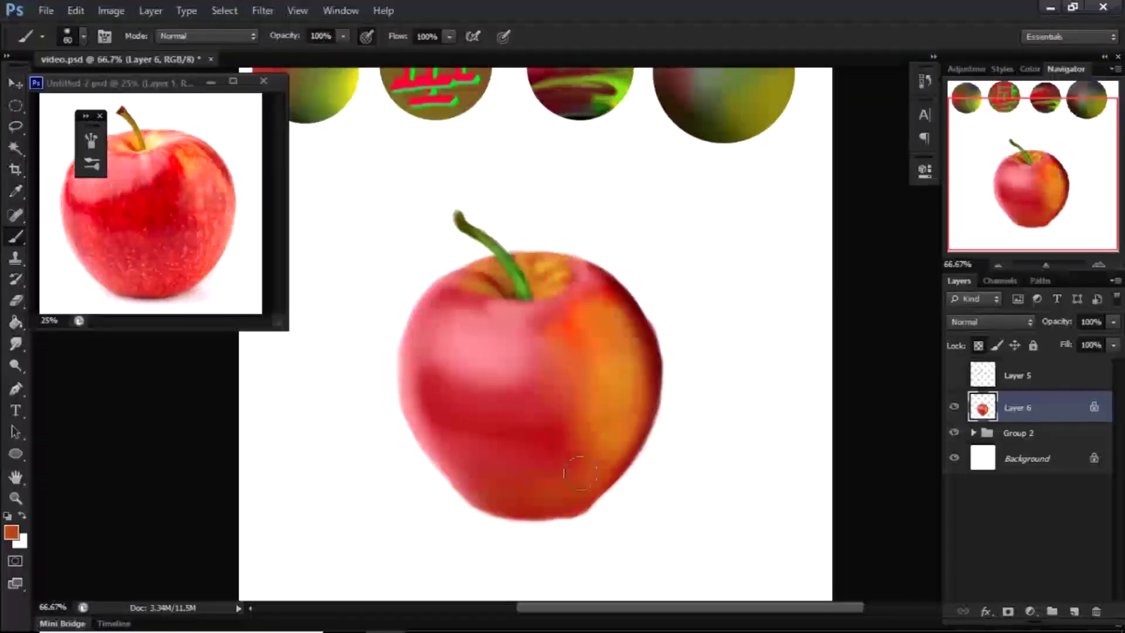
Step: Enlarge the brush and blend the lower orange patch and the dark right-hand edge with sampled tones
key("bracketright")
key("bracketright")
key("bracketright")
key("bracketright")
left_click_drag(607, 463, 613, 396)
left_click(651, 351, "alt")
left_click_drag(642, 340, 633, 452)
Step: Blend the pink highlight outward and soften the apple's upper-left shoulder with the sampled pink
left_click(492, 353, "alt")
left_click_drag(522, 340, 563, 358)
left_click_drag(530, 375, 472, 374)
left_click_drag(437, 302, 463, 276)
Step: Pick a bright yellow and paint it into the hollow just right of the stem with a small brush
left_click(580, 266, "alt")
key("bracketleft")
key("bracketleft")
key("bracketleft")
key("bracketleft")
key("bracketleft")
key("bracketleft")
left_click(552, 274, "alt")
key("ctrl+minus")
key("ctrl+minus")
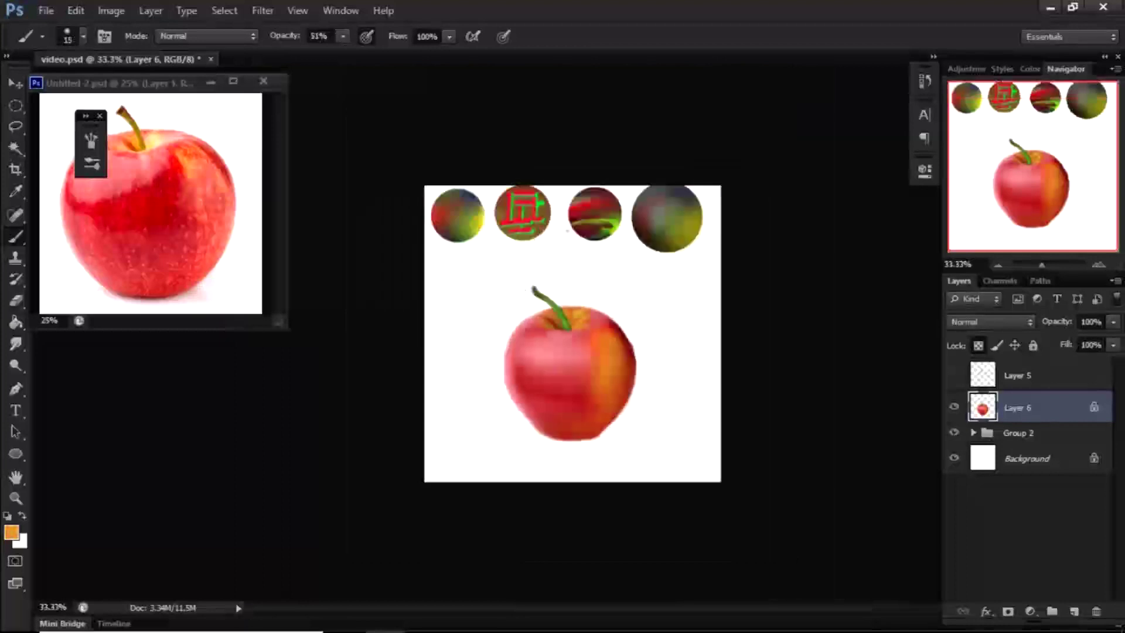
key("ctrl+plus")
key("ctrl+plus")
left_click(12, 533)
left_click(528, 141)
left_click(737, 131)
key("bracketright")
key("bracketright")
key("bracketright")
left_click_drag(585, 295, 572, 323)
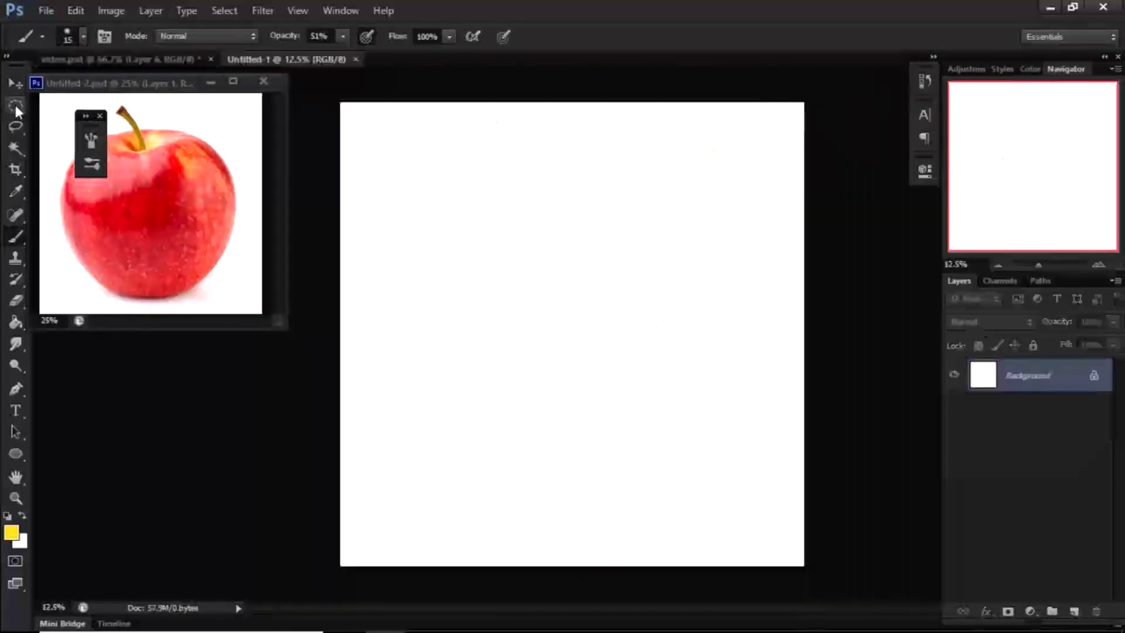
Step: In the blank Untitled-1 document, draw a small circular selection in the canvas's upper-left area
left_click(15, 104)
mouse_move(394, 175)
left_mouse_down()
mouse_move(412, 189)
mouse_move(399, 179)
left_mouse_up()
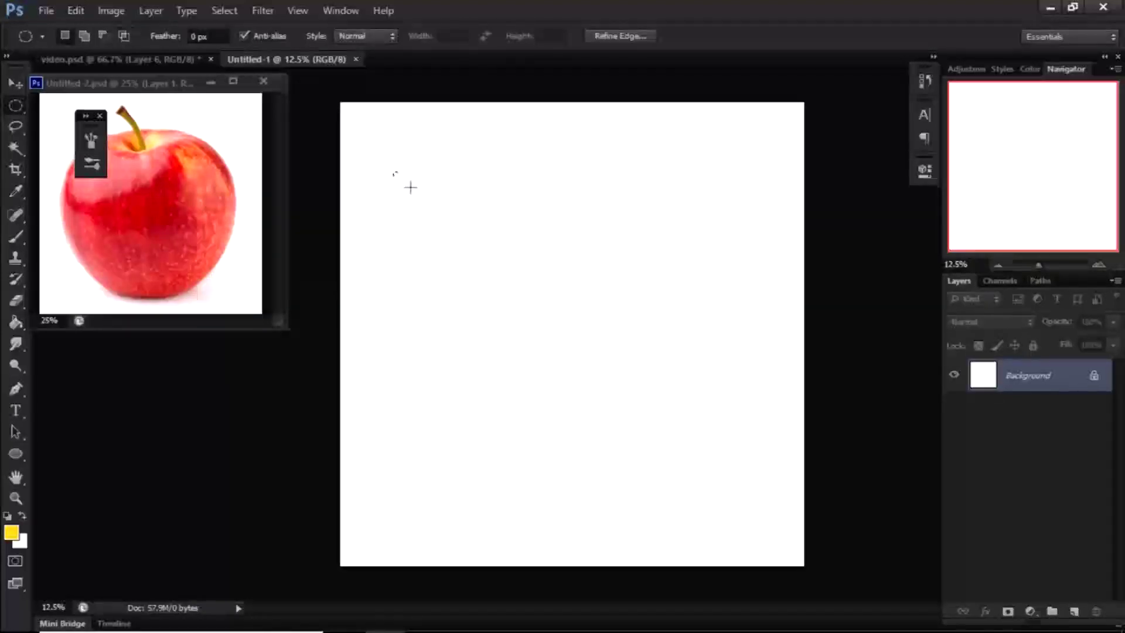
key("ctrl+d")
left_click_drag(390, 174, 398, 182)
Step: Set the foreground colour to black, fill the circular selection on a new layer, and deselect
left_click(6, 535)
left_click_drag(377, 337, 329, 353)
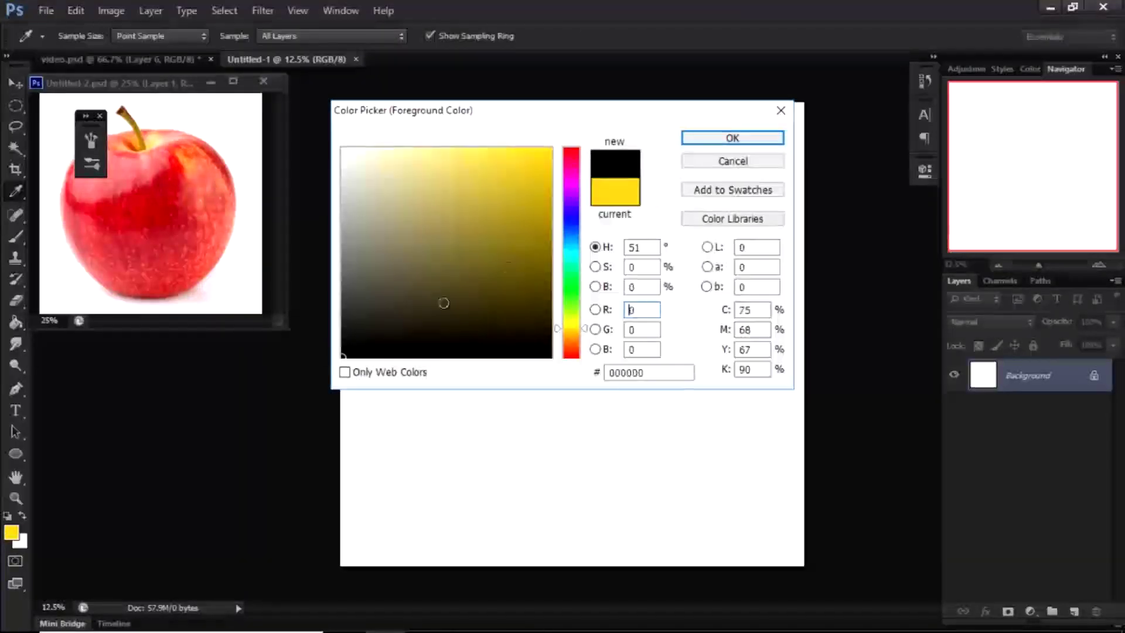
left_click(702, 142)
key("alt+BackSpace")
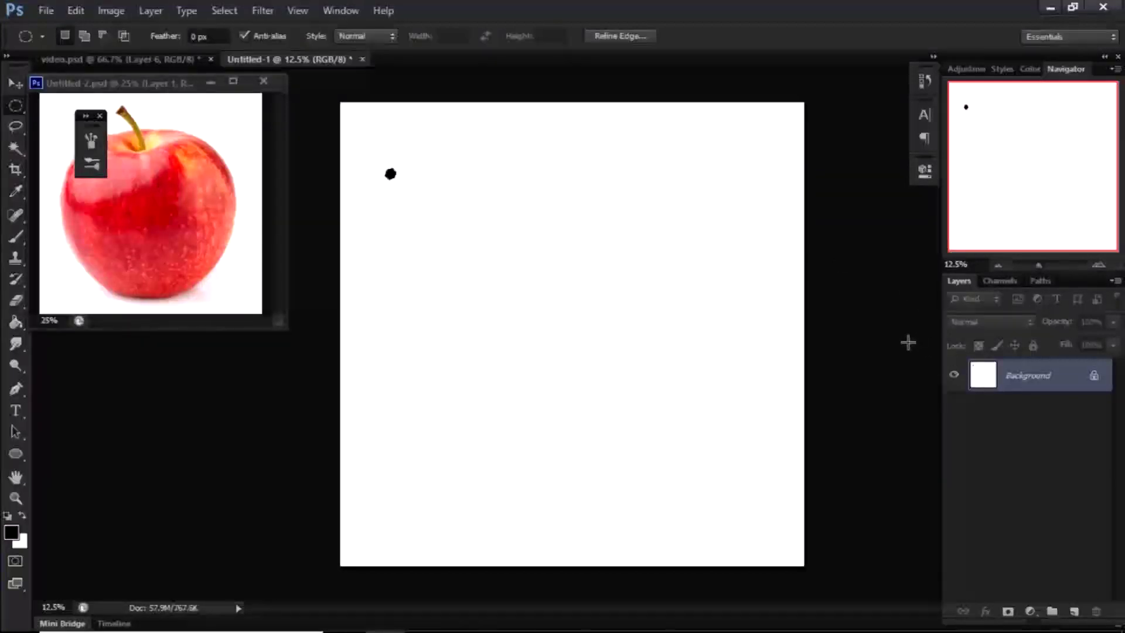
key("ctrl+z")
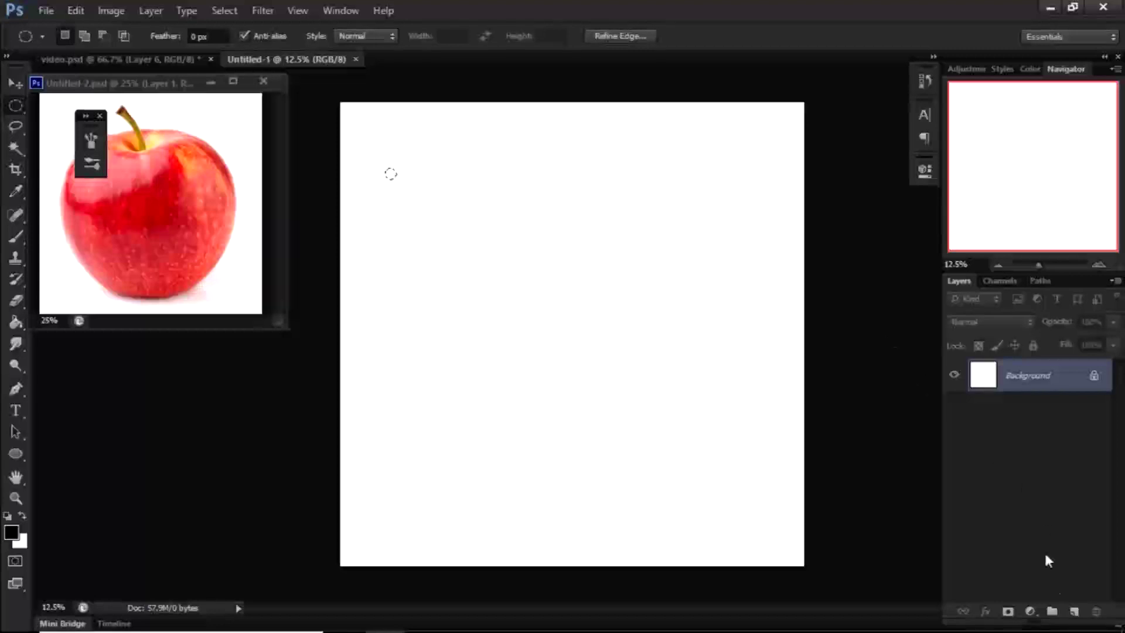
left_click(1075, 612)
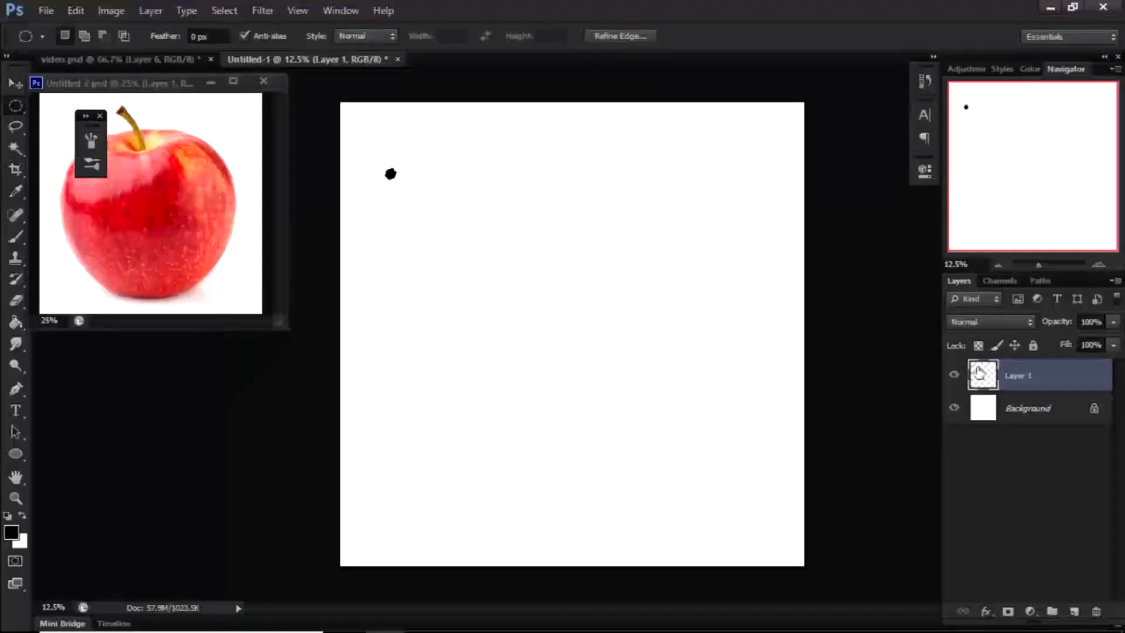
key("ctrl+d")
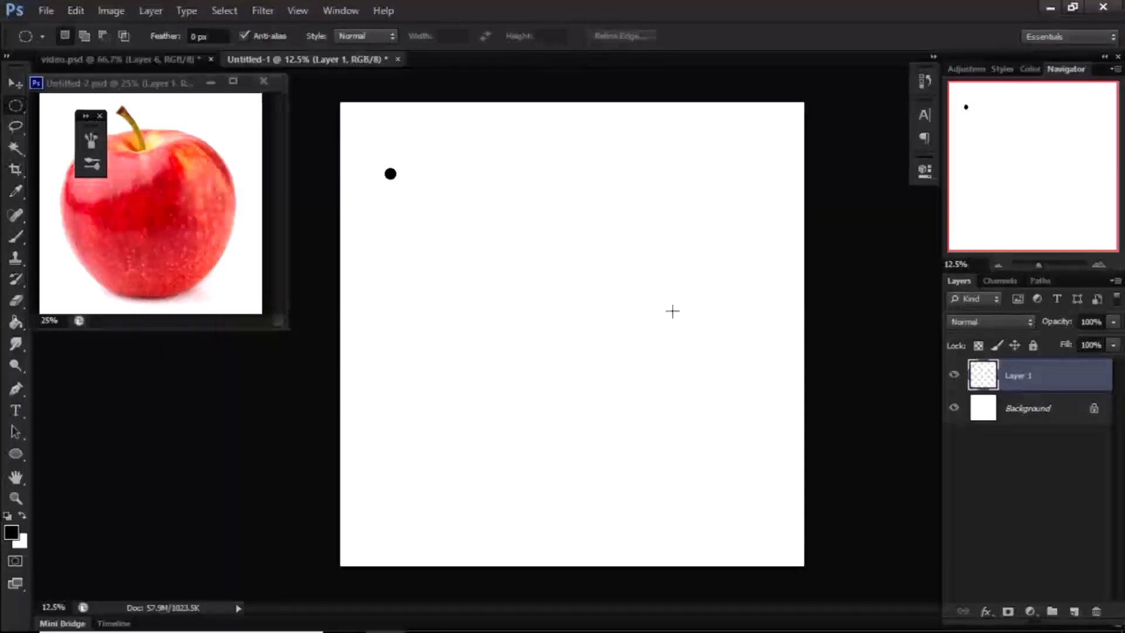
Step: Duplicate the black dot nine times and scatter the copies across the canvas
key("v")
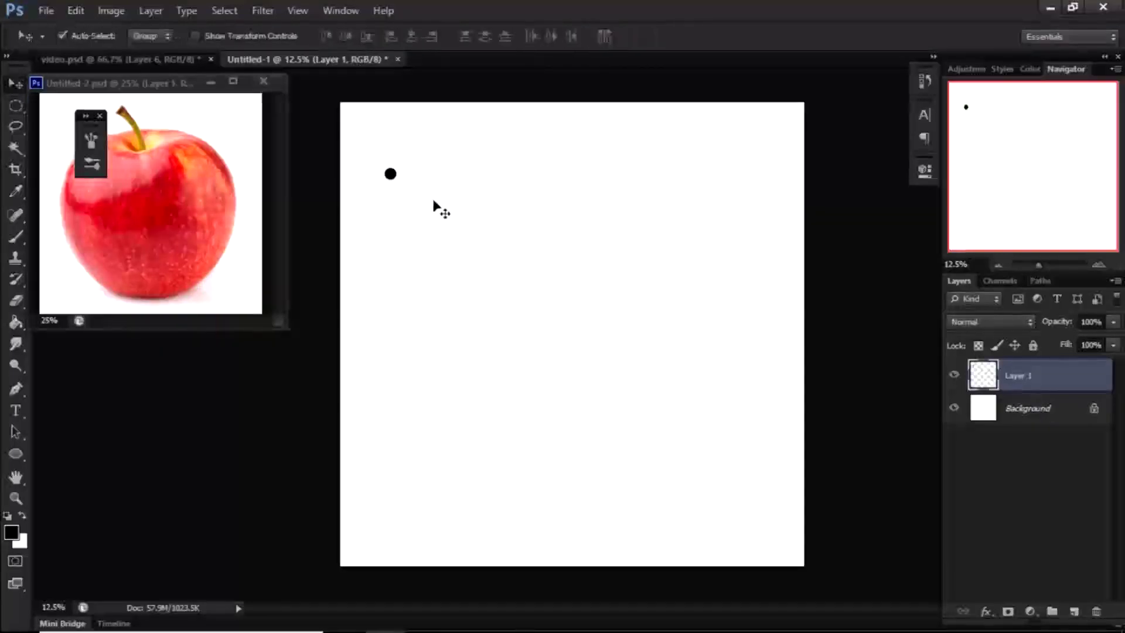
left_click_drag(391, 176, 430, 490)
left_click_drag(496, 393, 634, 339)
left_click_drag(495, 392, 599, 453)
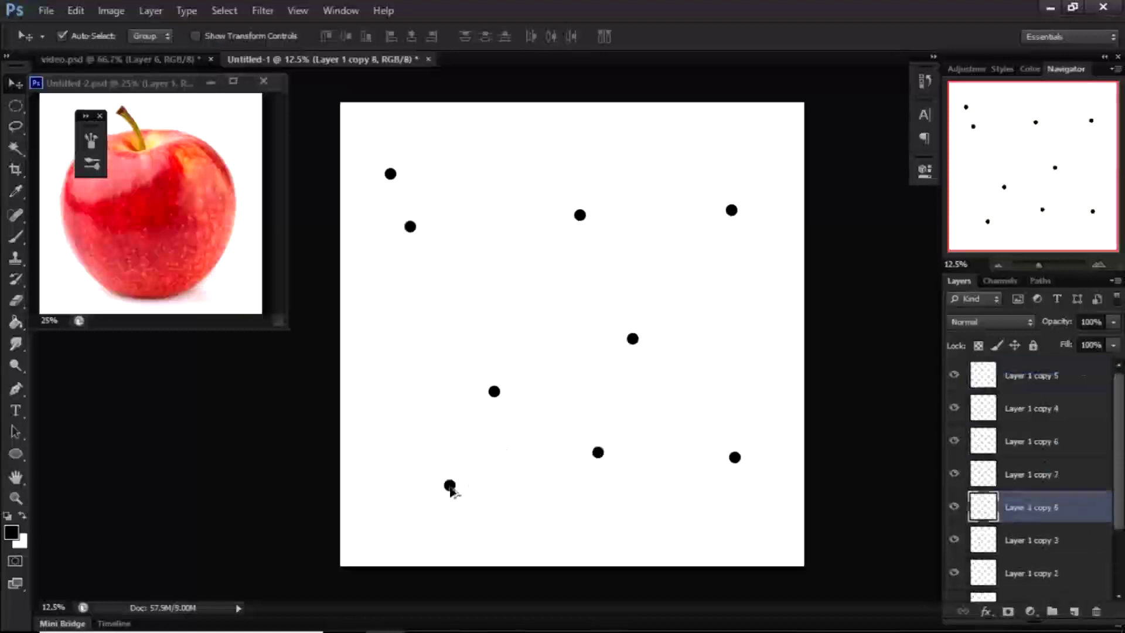
left_click_drag(451, 486, 394, 519)
left_click_drag(494, 392, 510, 352)
left_click_drag(452, 487, 514, 476)
left_click_drag(599, 452, 619, 466)
Step: Scale down the two dots near the middle of the canvas to tiny specks
left_click(512, 354)
key("ctrl+t")
key("ctrl+plus")
left_click_drag(460, 381, 452, 374)
key("Return")
left_click(694, 343)
key("ctrl+t")
left_click_drag(705, 355, 696, 347)
key("Return")
Step: Scale down the two inner dots in the lower part of the canvas
scroll(505, 377, "down", 5)
left_click(504, 378)
key("ctrl+t")
left_click_drag(520, 392, 510, 383)
key("Return")
left_click(717, 360)
key("ctrl+t")
left_click_drag(728, 371, 720, 365)
key("Return")
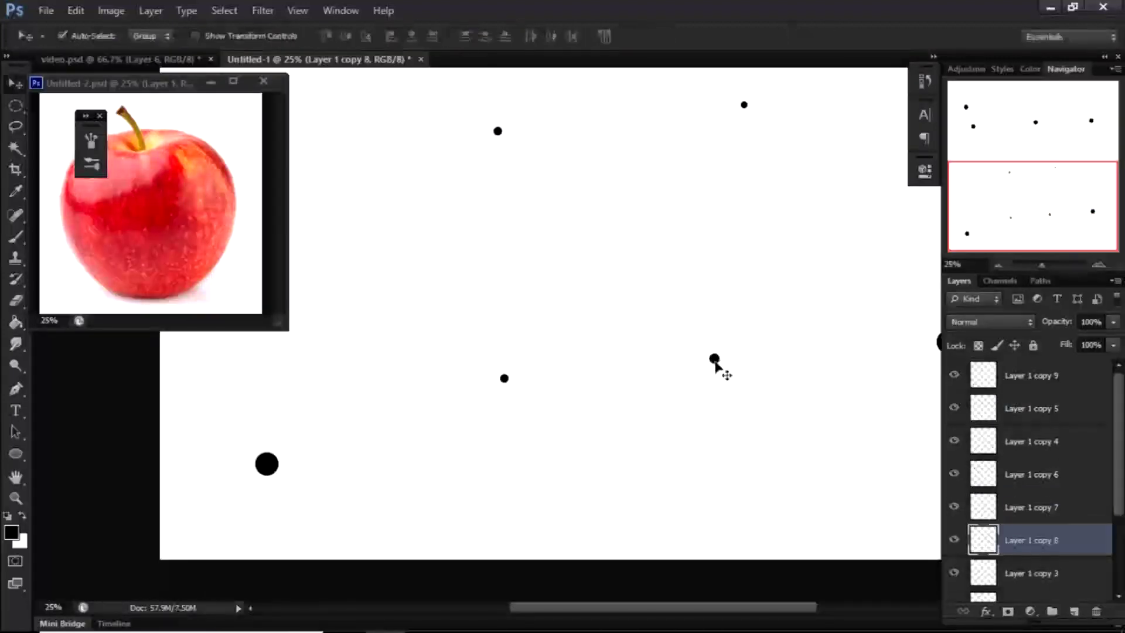
Step: Rearrange the large and small dots into a loose, evenly spread pattern around one large central dot
key("ctrl+minus")
key("ctrl+minus")
key("ctrl+minus")
left_click_drag(467, 266, 583, 323)
left_click_drag(530, 346, 493, 293)
left_click_drag(581, 322, 545, 336)
left_click_drag(454, 457, 473, 432)
left_click_drag(681, 417, 696, 444)
left_click_drag(577, 255, 587, 225)
left_click_drag(603, 423, 692, 330)
left_click_drag(612, 338, 605, 385)
left_click(612, 338)
left_click_drag(545, 336, 594, 306)
left_click_drag(533, 429, 528, 374)
left_click_drag(473, 434, 473, 453)
left_click_drag(605, 381, 587, 421)
left_click_drag(593, 306, 576, 300)
left_click_drag(588, 225, 574, 207)
left_click_drag(577, 300, 571, 322)
left_click_drag(679, 252, 671, 245)
left_click_drag(451, 227, 466, 248)
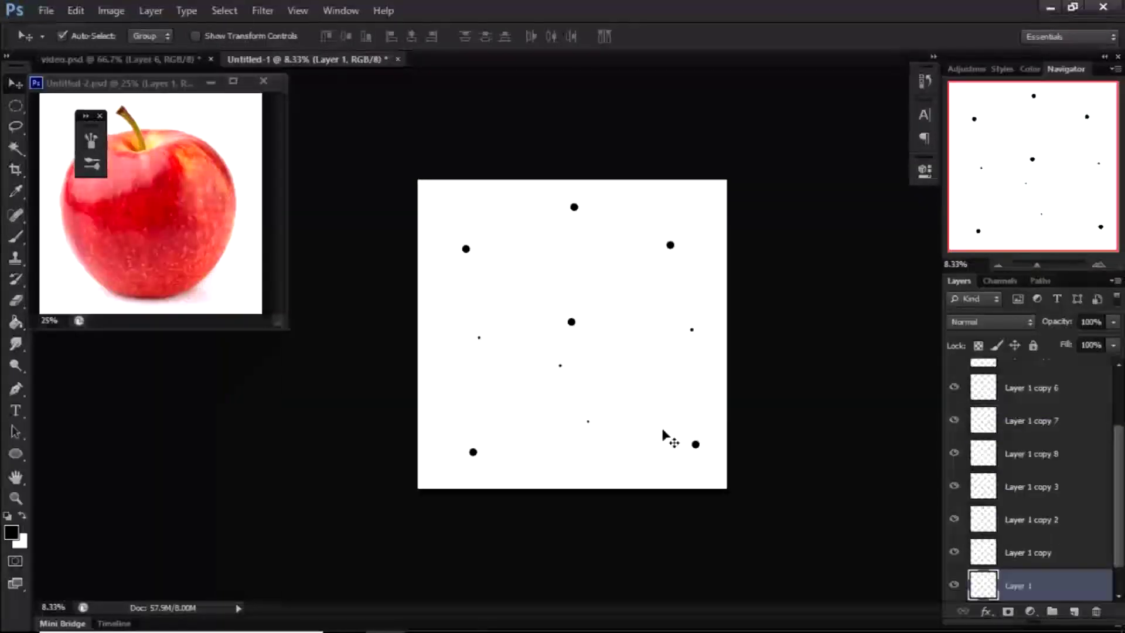
Step: Move one small dot above the central dot and shift the central dot slightly lower
left_click(559, 366)
left_click_drag(559, 365, 573, 269)
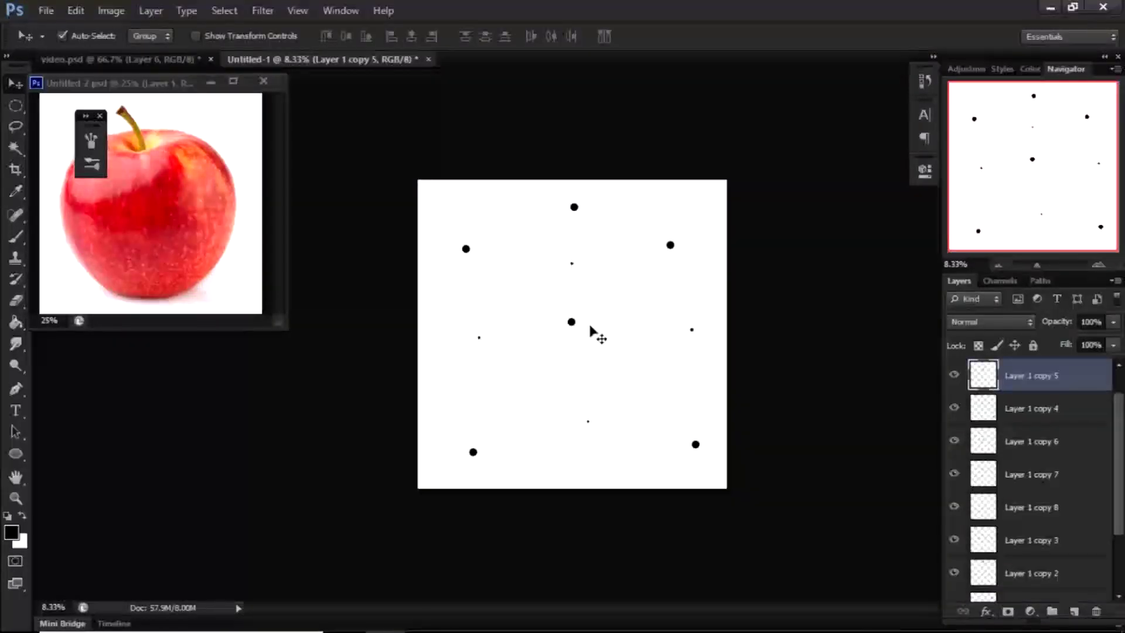
left_click(572, 328)
left_click_drag(573, 332, 574, 353)
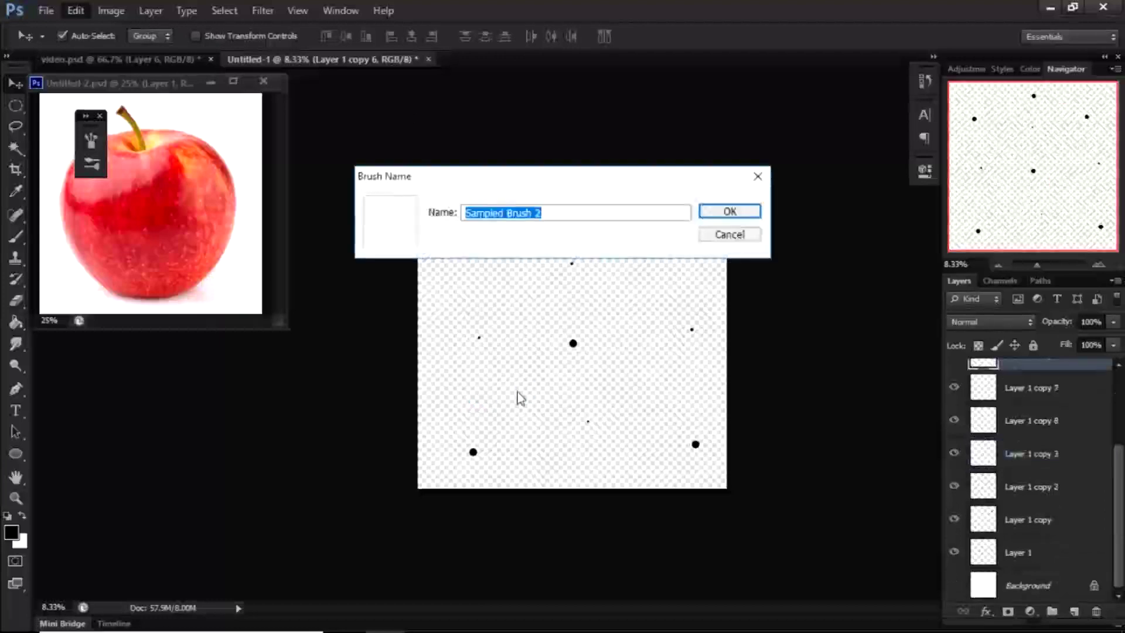
Step: Save the dot pattern as a brush named specks, and close Untitled-1 without saving it
type("specks")
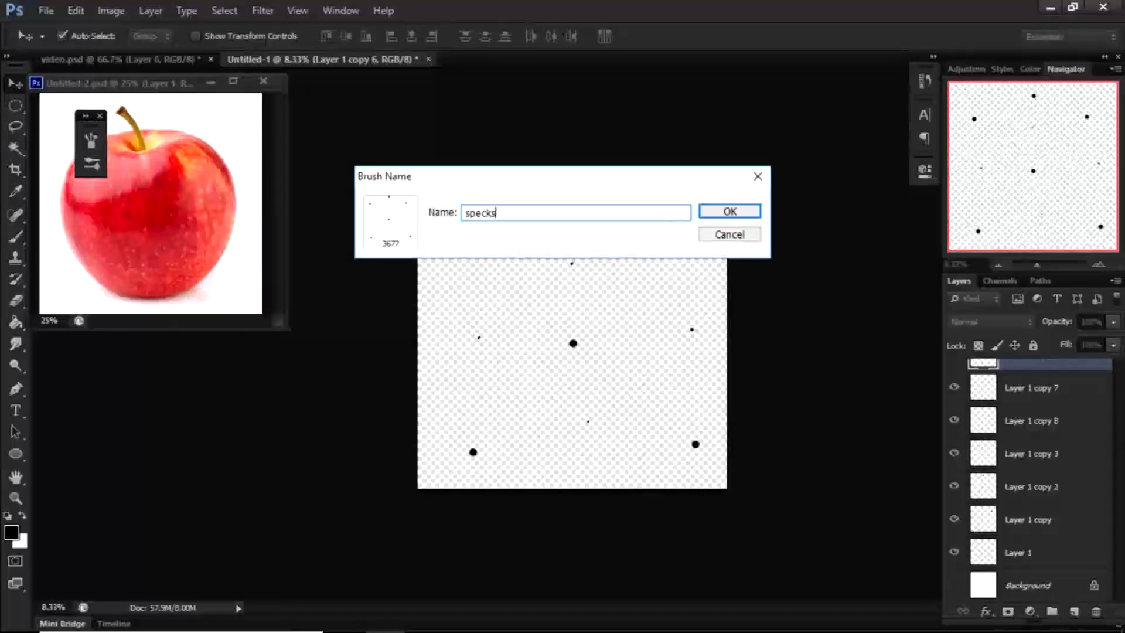
left_click(720, 213)
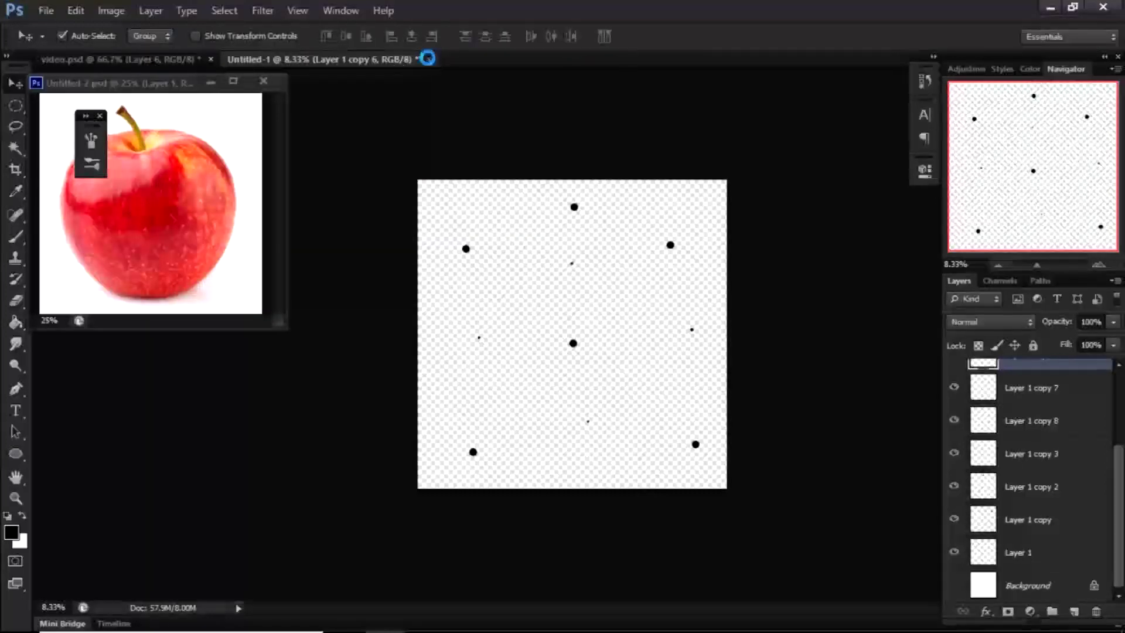
left_click(427, 59)
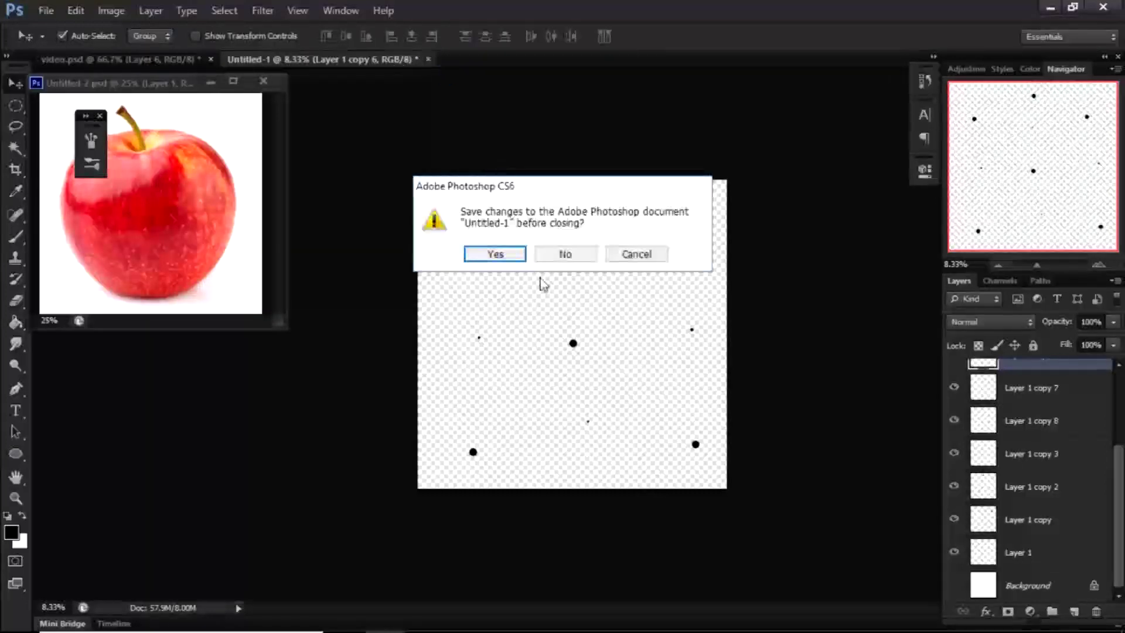
left_click(564, 254)
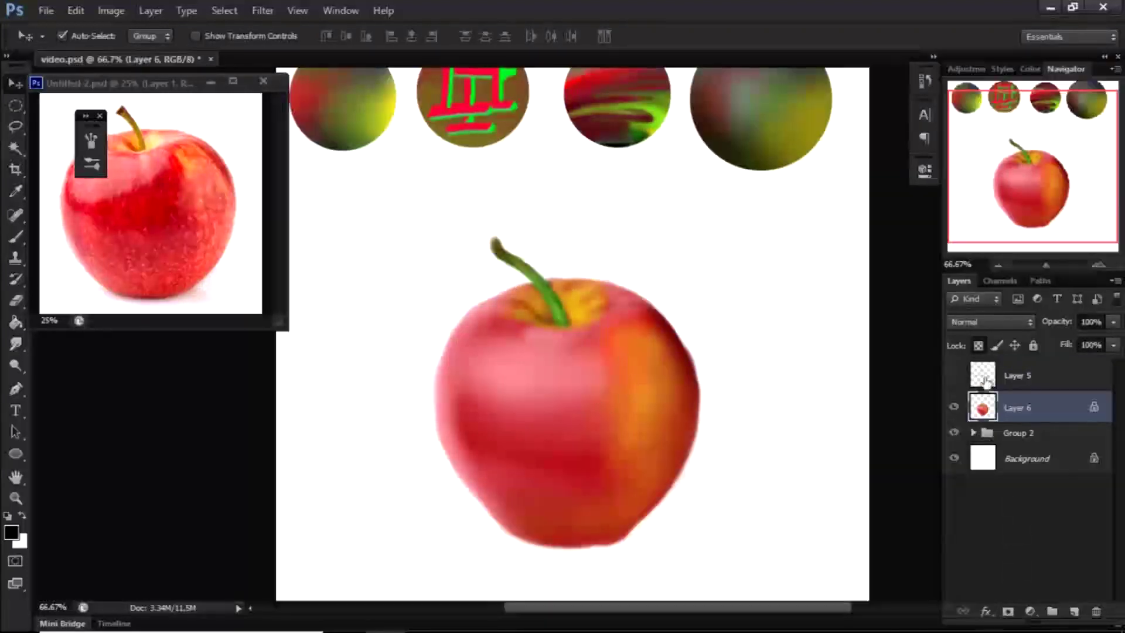
Step: Add a new layer above the apple's Layer 6, clip it to that layer, and activate the Brush tool
left_click(1074, 611)
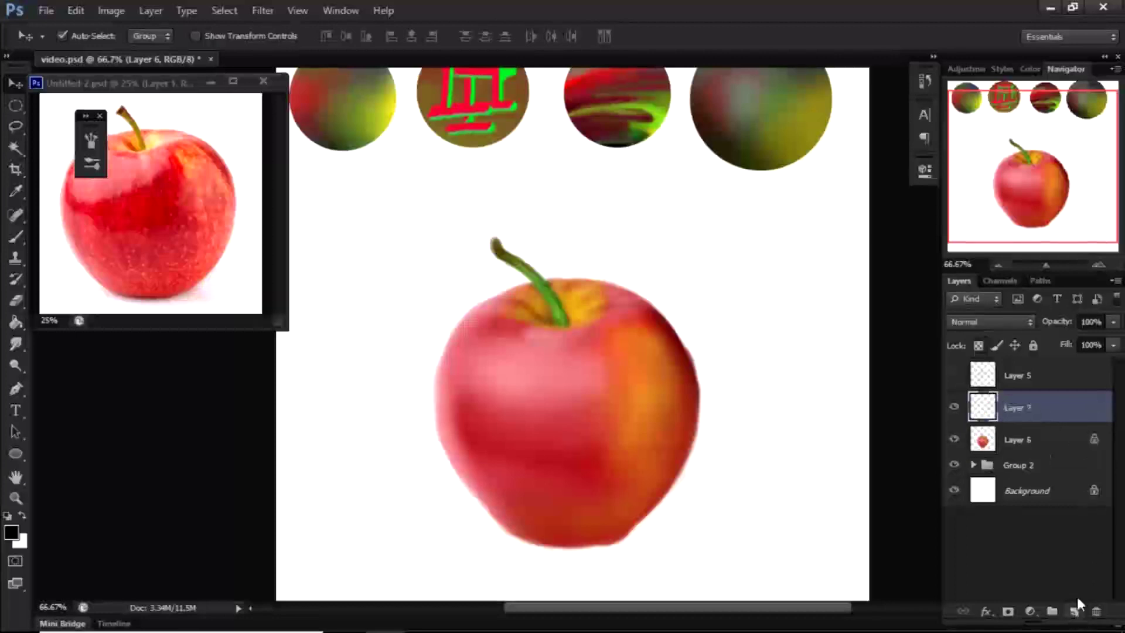
left_click(1018, 419, "alt")
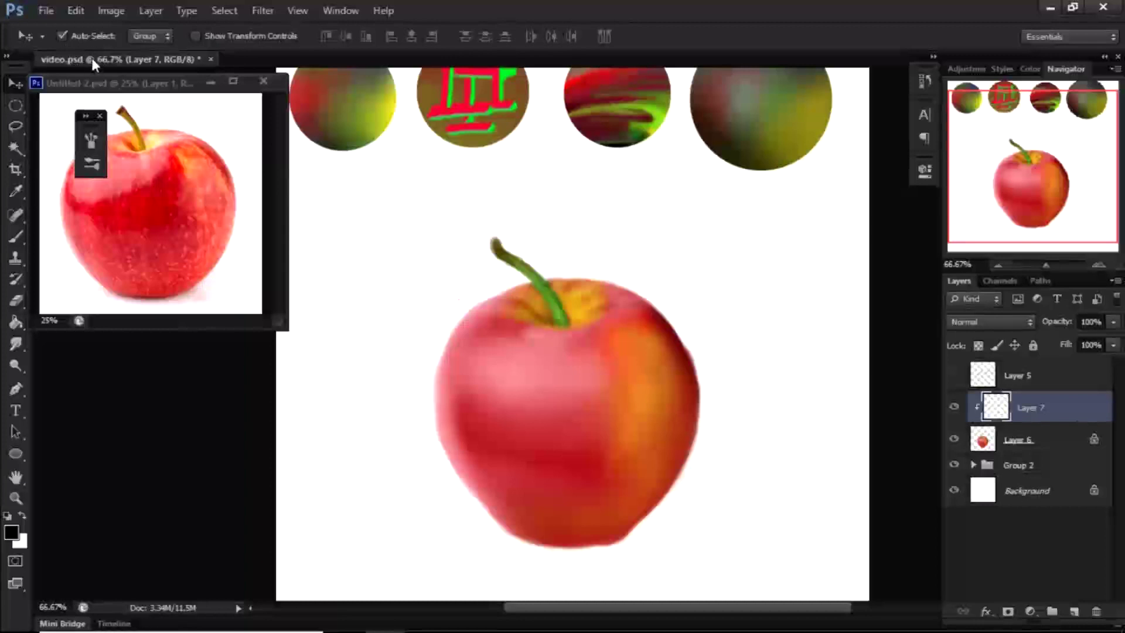
key("b")
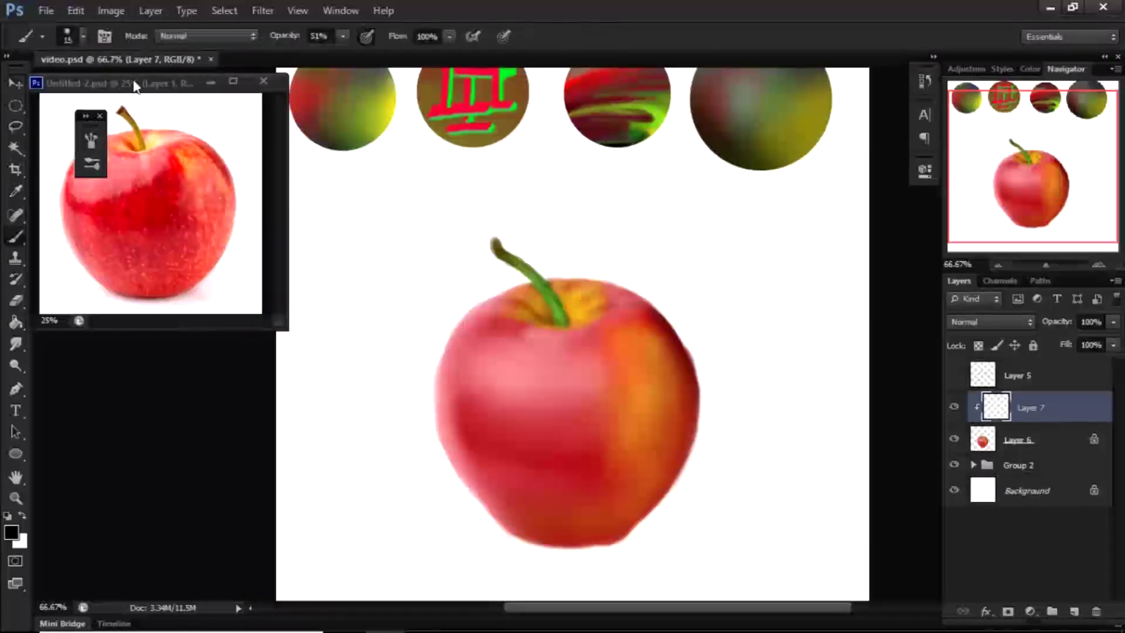
Step: Choose the custom specks brush, sample orange from the apple, and test it on the lower skin at 100% opacity
left_click(84, 37)
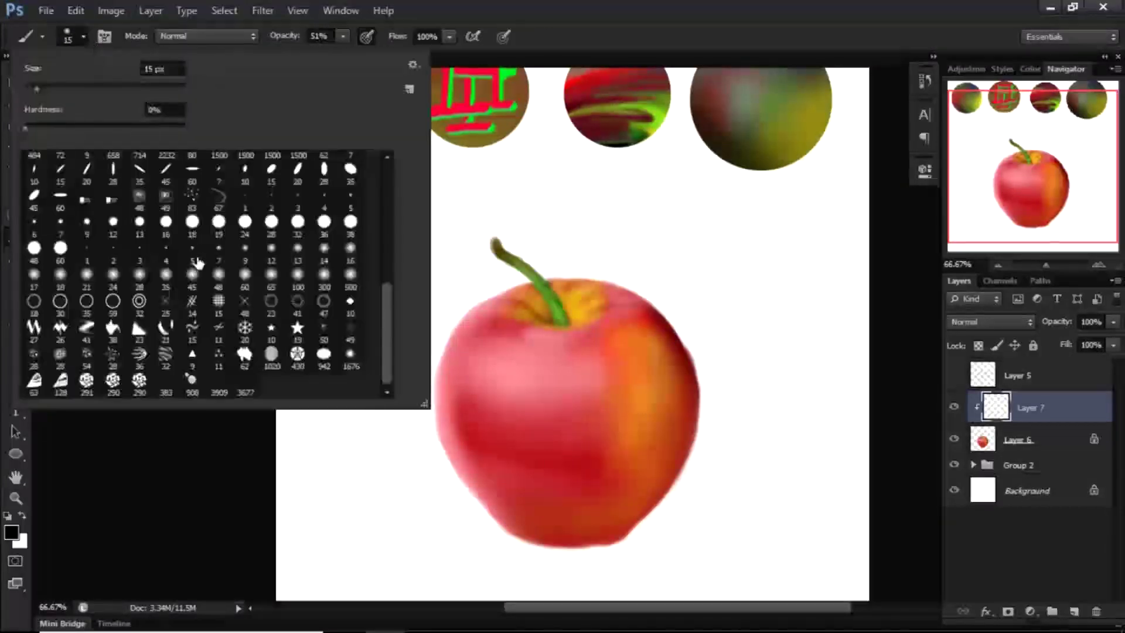
left_click(246, 385)
left_click(570, 46)
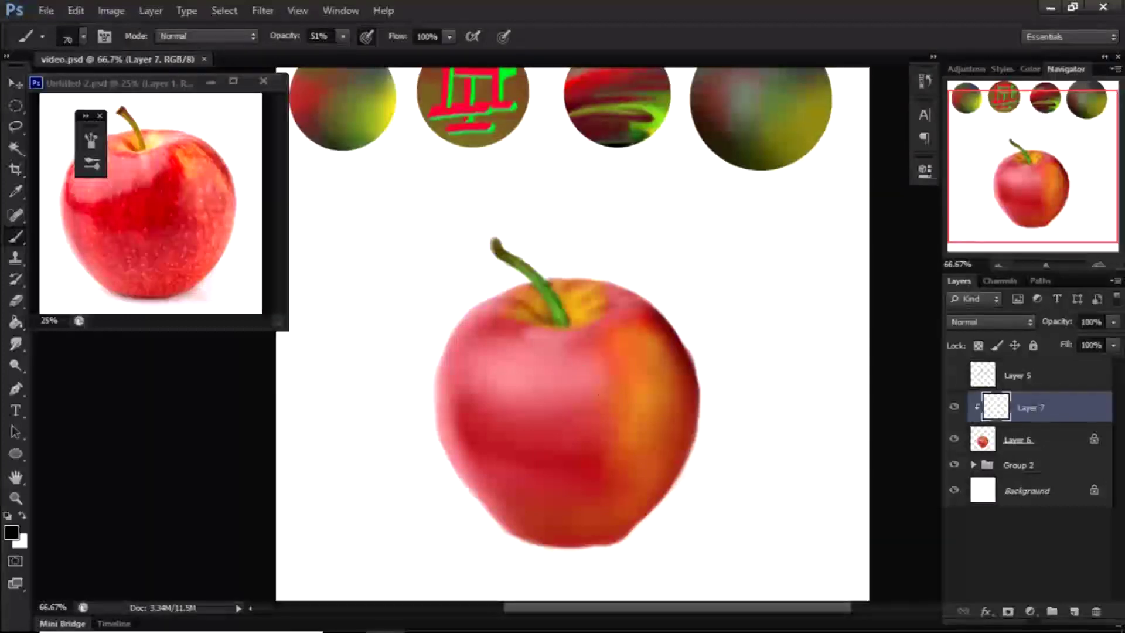
left_click(640, 370, "alt")
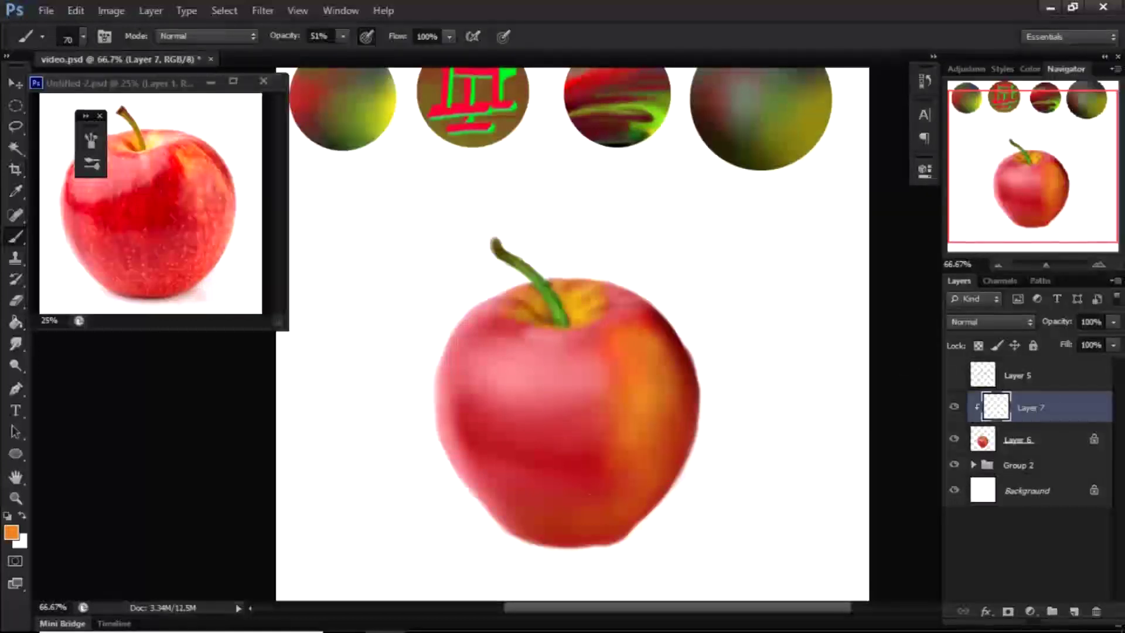
left_click(343, 37)
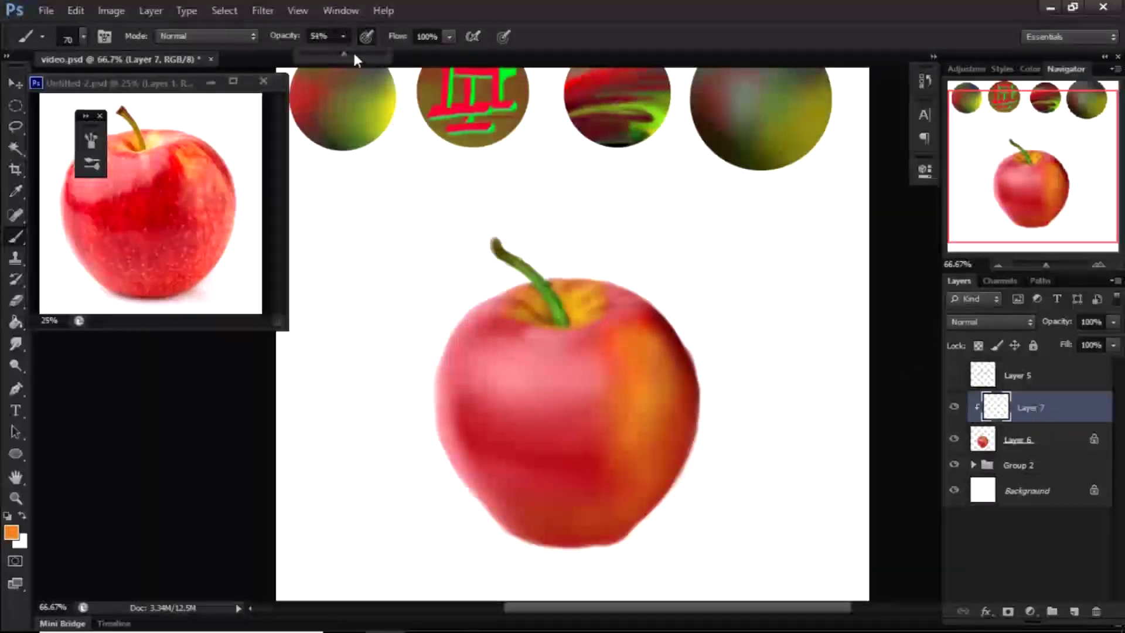
left_click(551, 500)
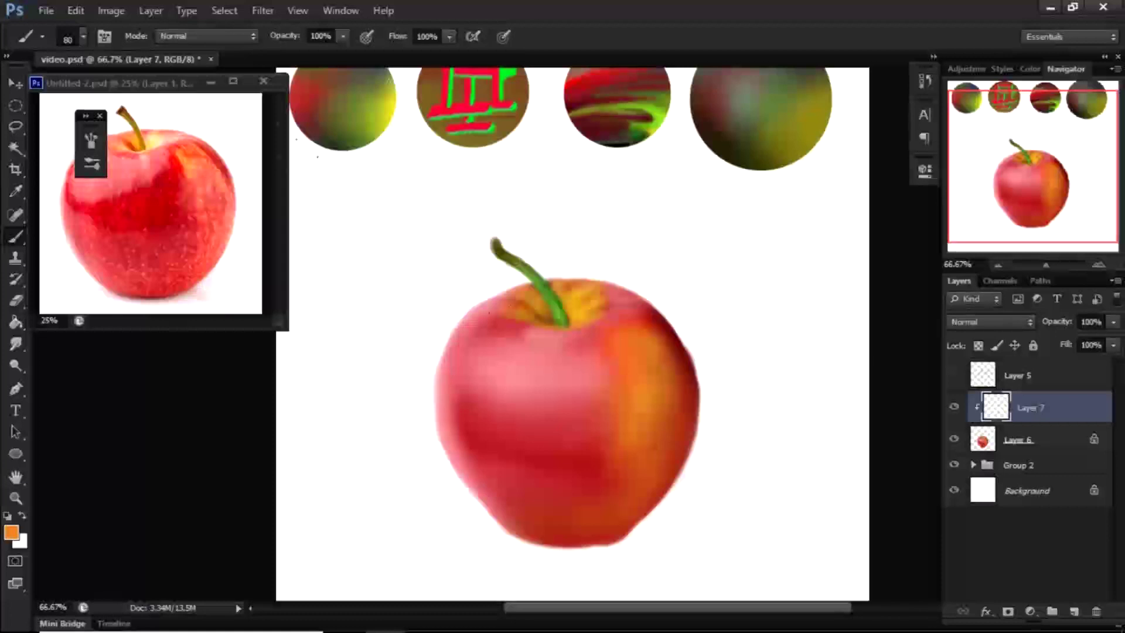
Step: Set the specks brush to 29% spacing and 72% roundness with Texture and Scattering enabled, and speckle the apple at 150 px
left_click(85, 35)
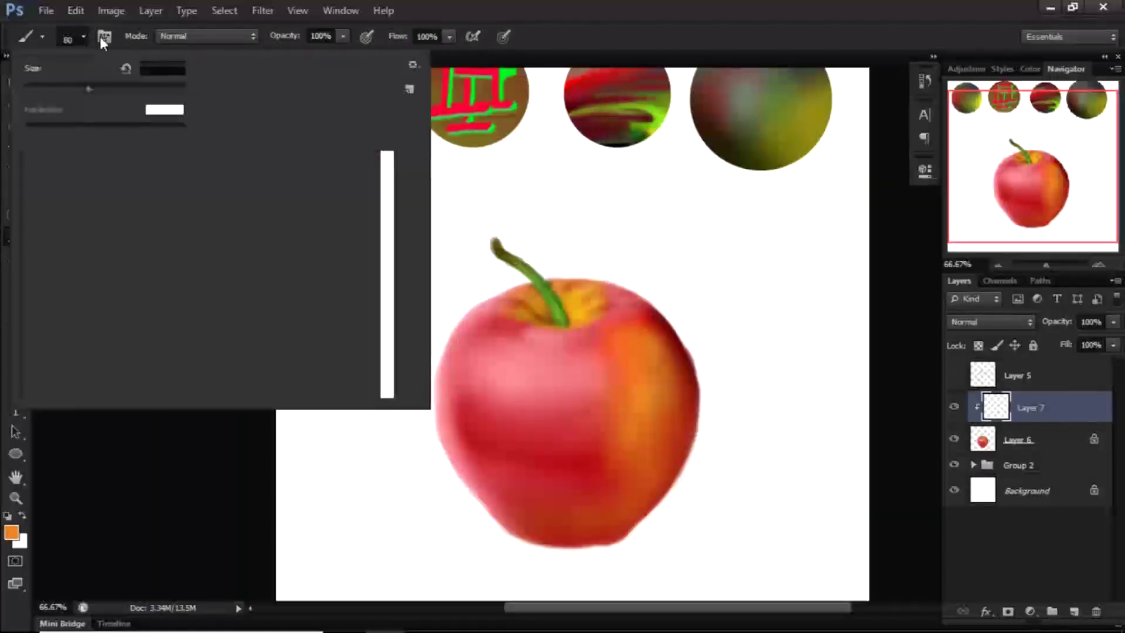
left_click(104, 36)
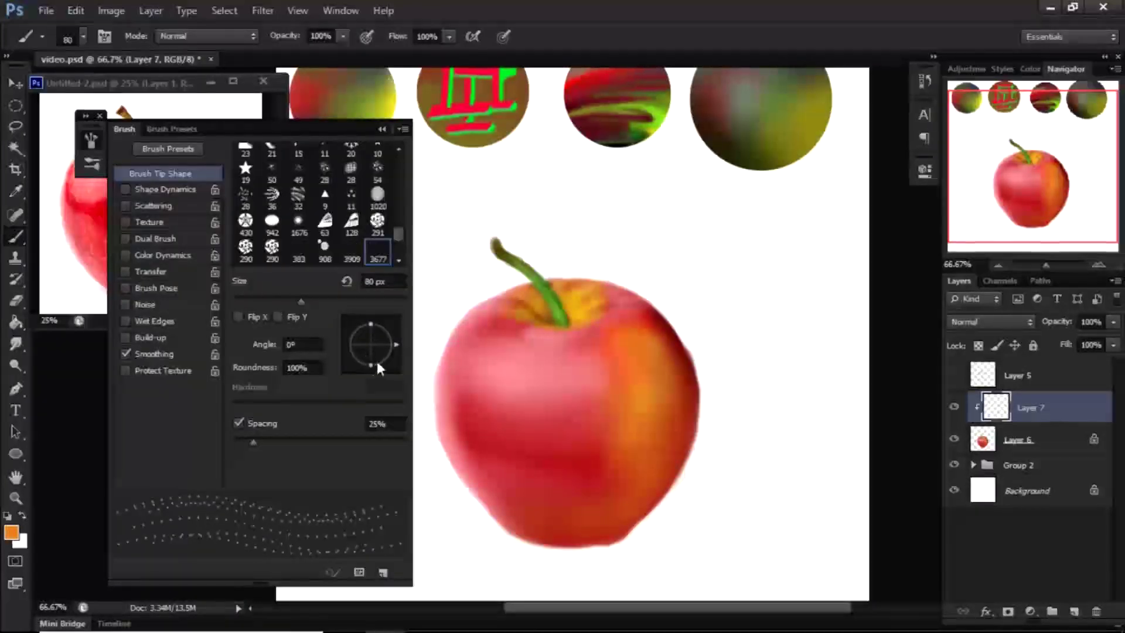
mouse_move(254, 442)
left_mouse_down()
mouse_move(231, 440)
mouse_move(256, 444)
left_mouse_up()
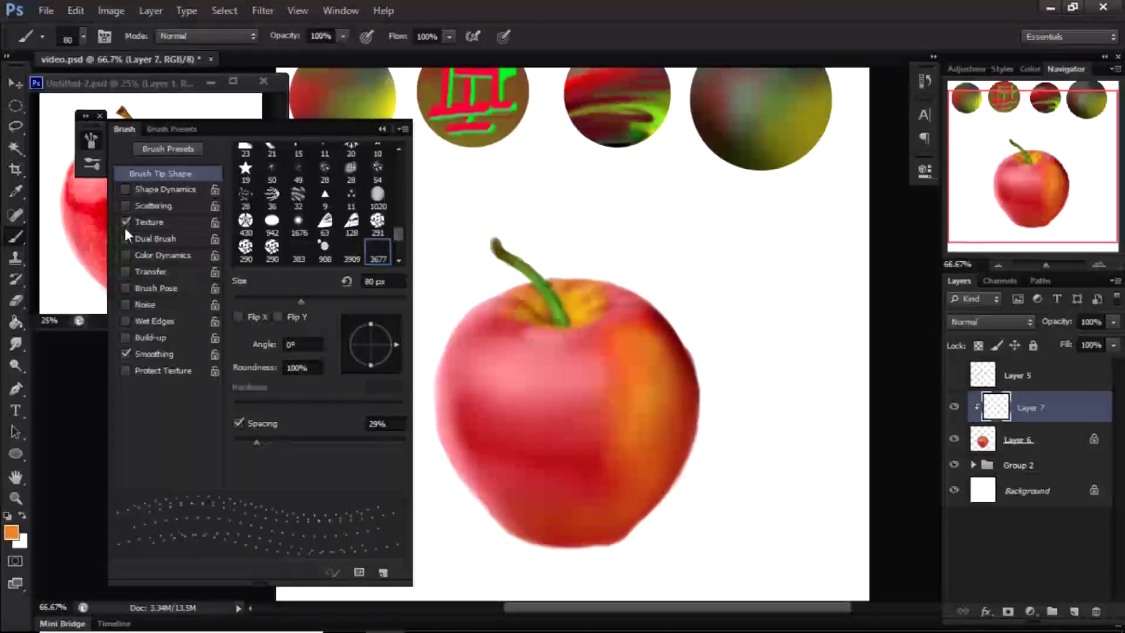
left_click(126, 206)
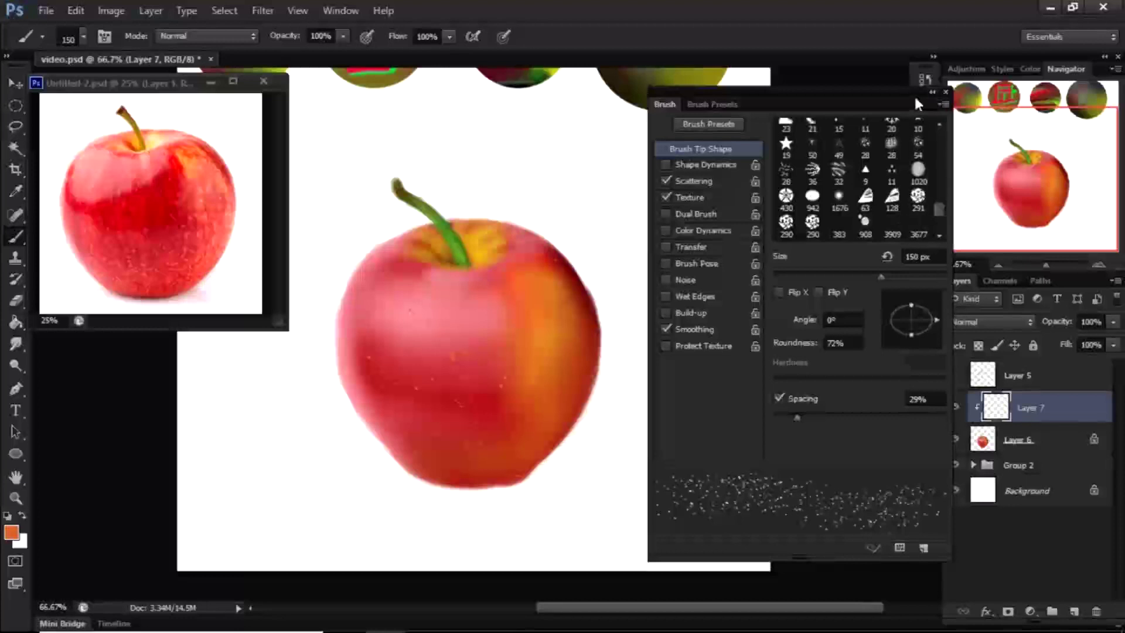
left_click(942, 91)
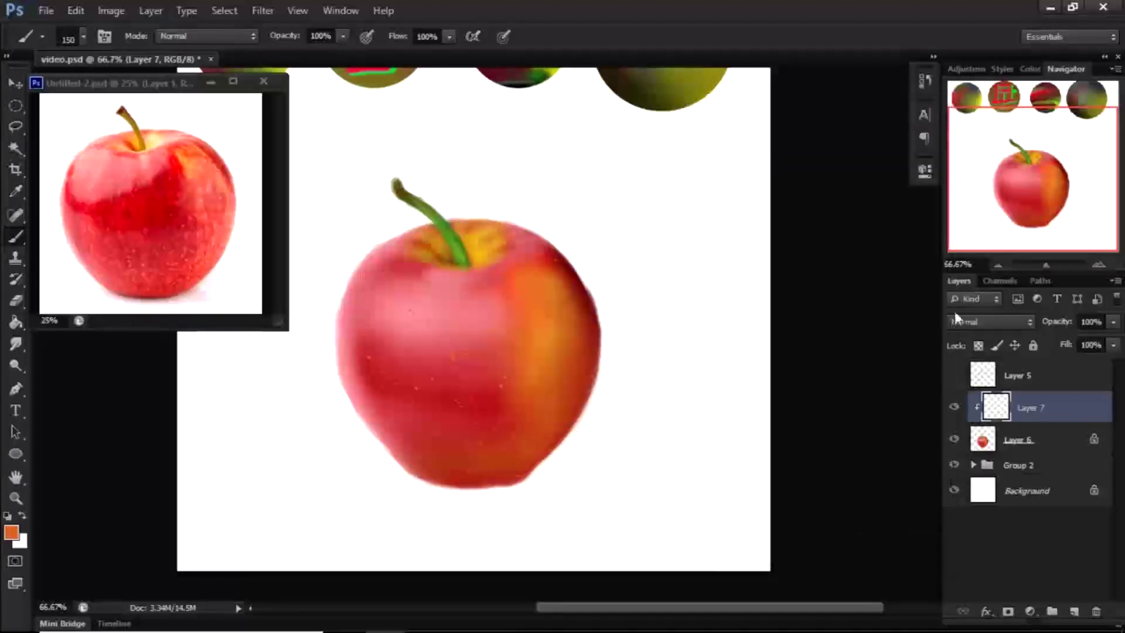
Step: Try the Screen, Overlay and Soft Light blend modes on the specks in Layer 7
left_click(989, 321)
left_click(961, 140)
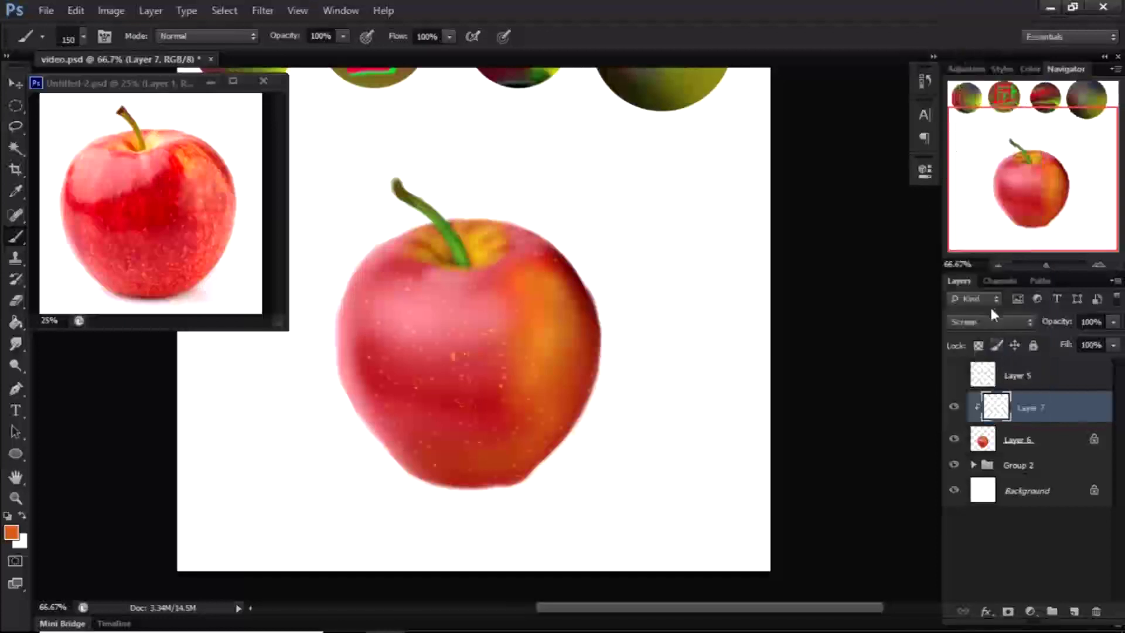
left_click(989, 321)
left_click(990, 207)
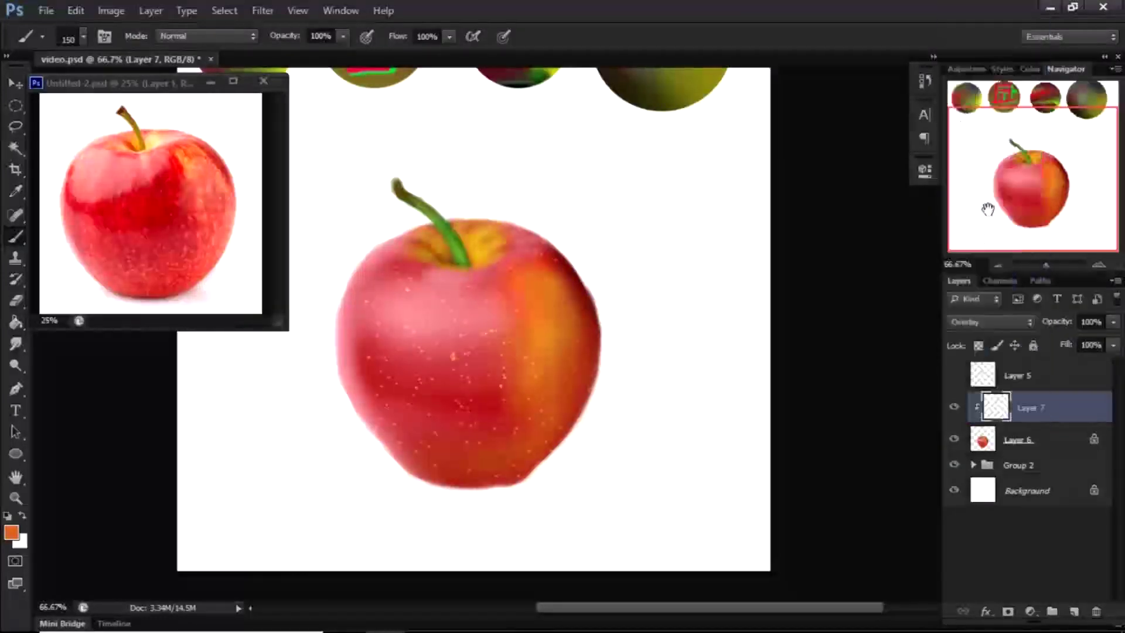
left_click(989, 321)
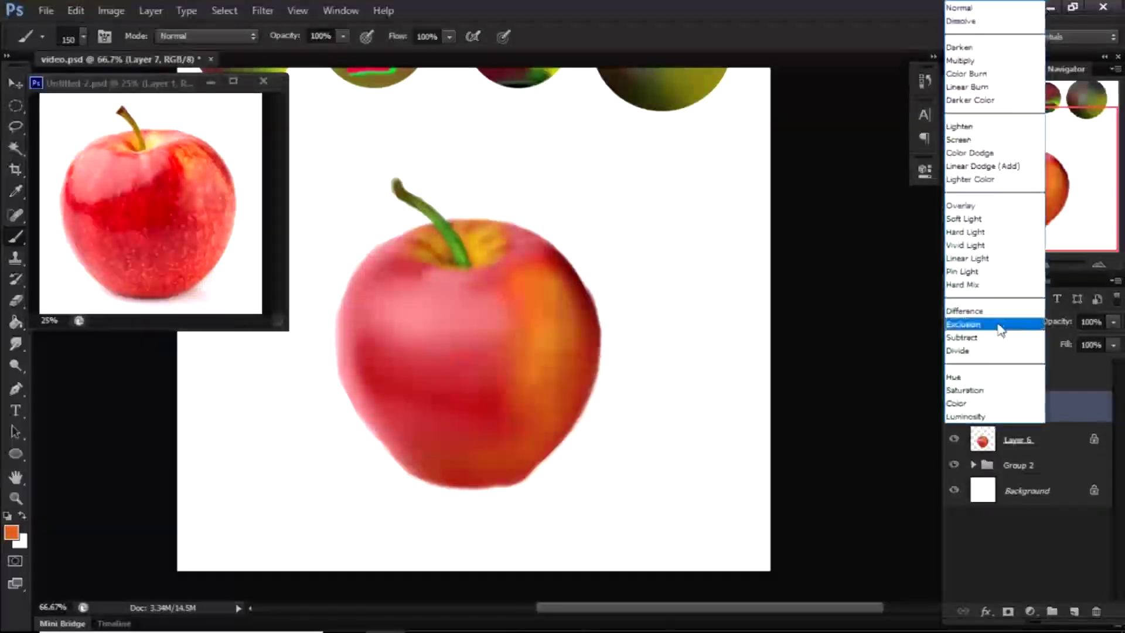
left_click(958, 224)
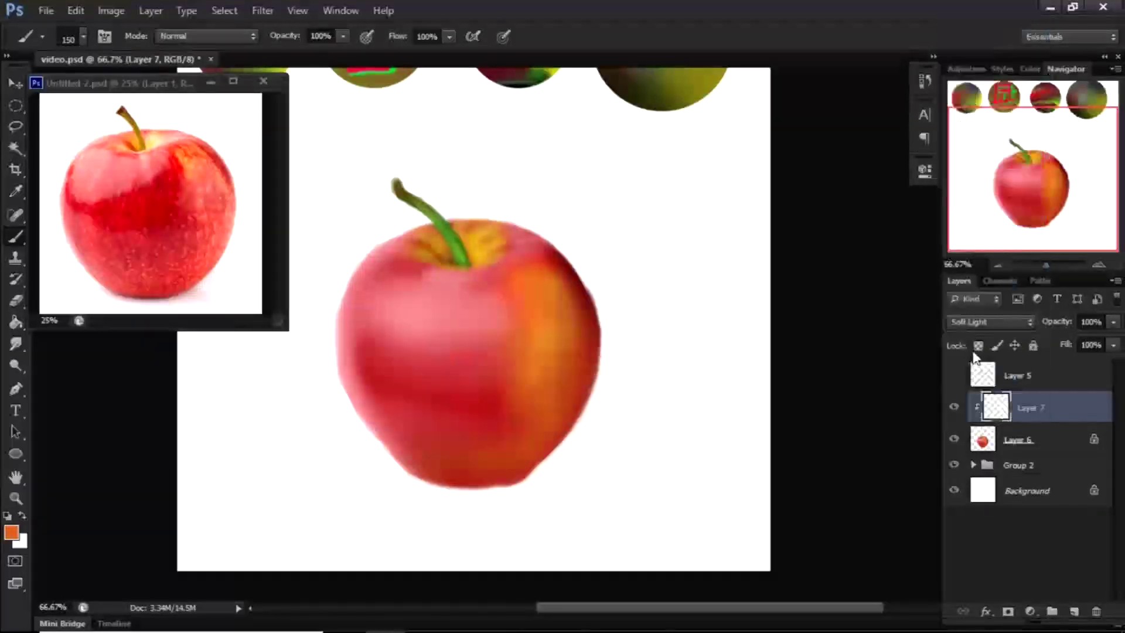
Step: Set the specks layer, Layer 7, to the Color Dodge blend mode and lower its opacity
left_click(983, 329)
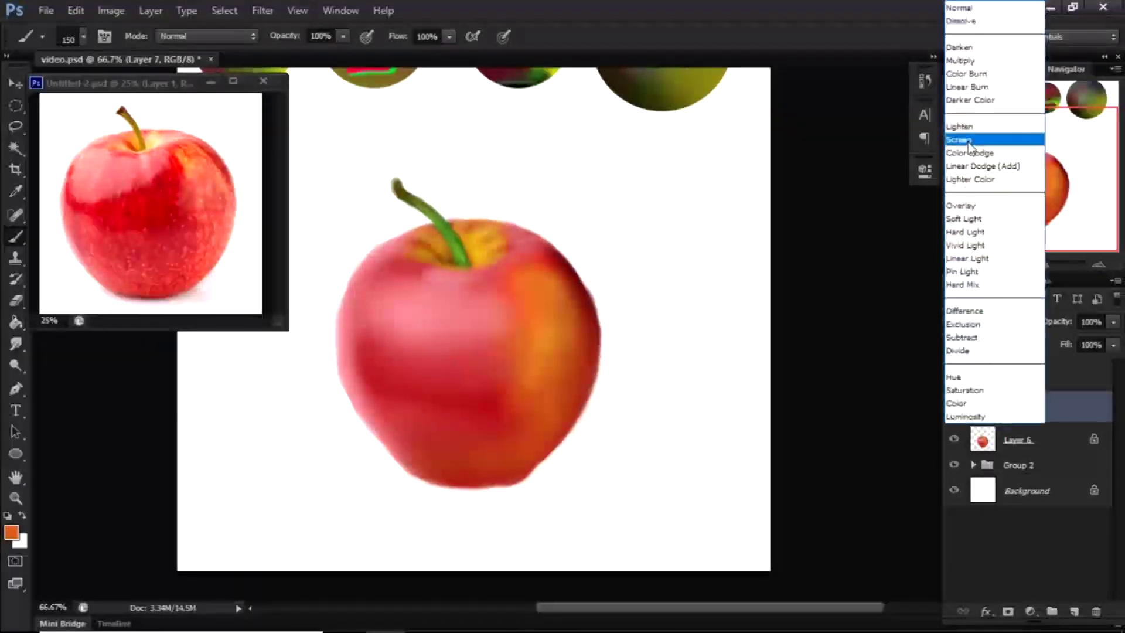
left_click(973, 152)
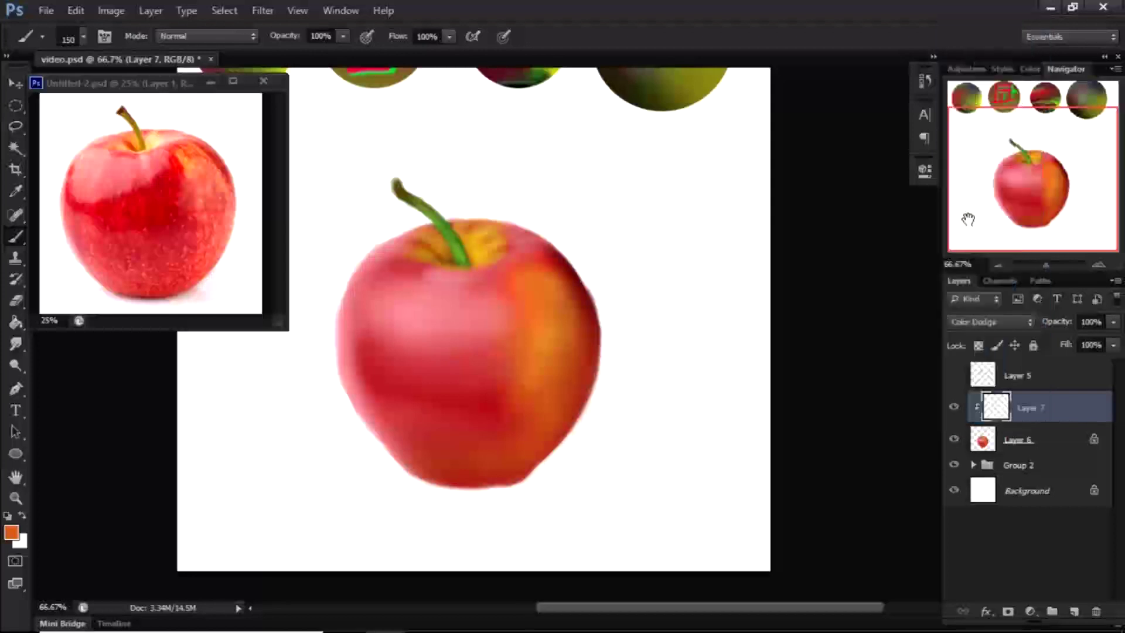
left_click(981, 325)
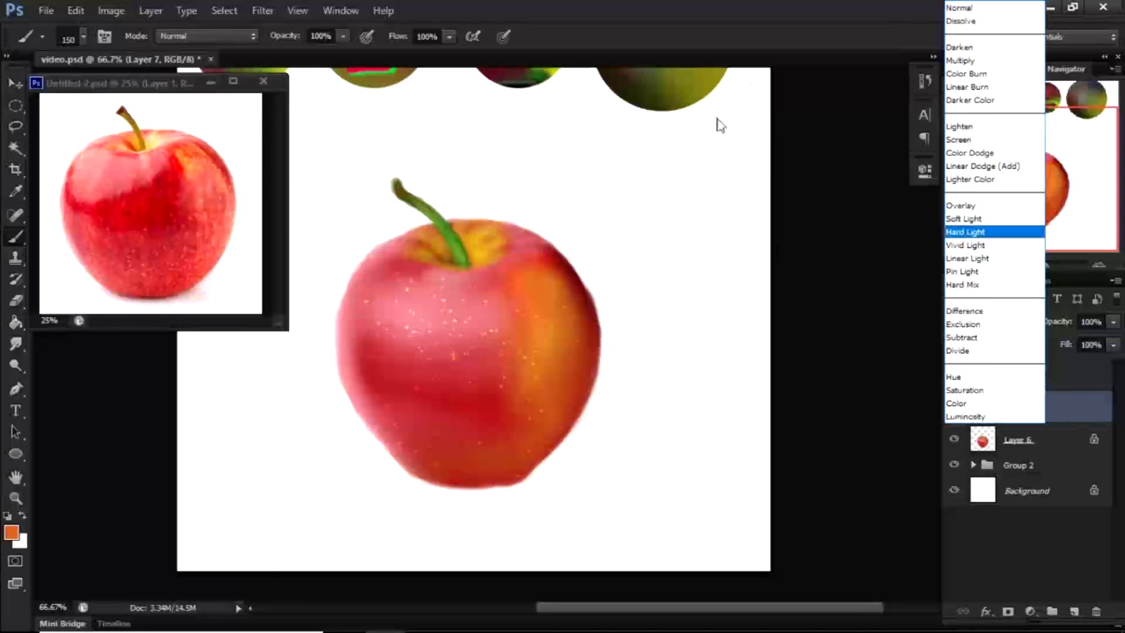
left_click(786, 18)
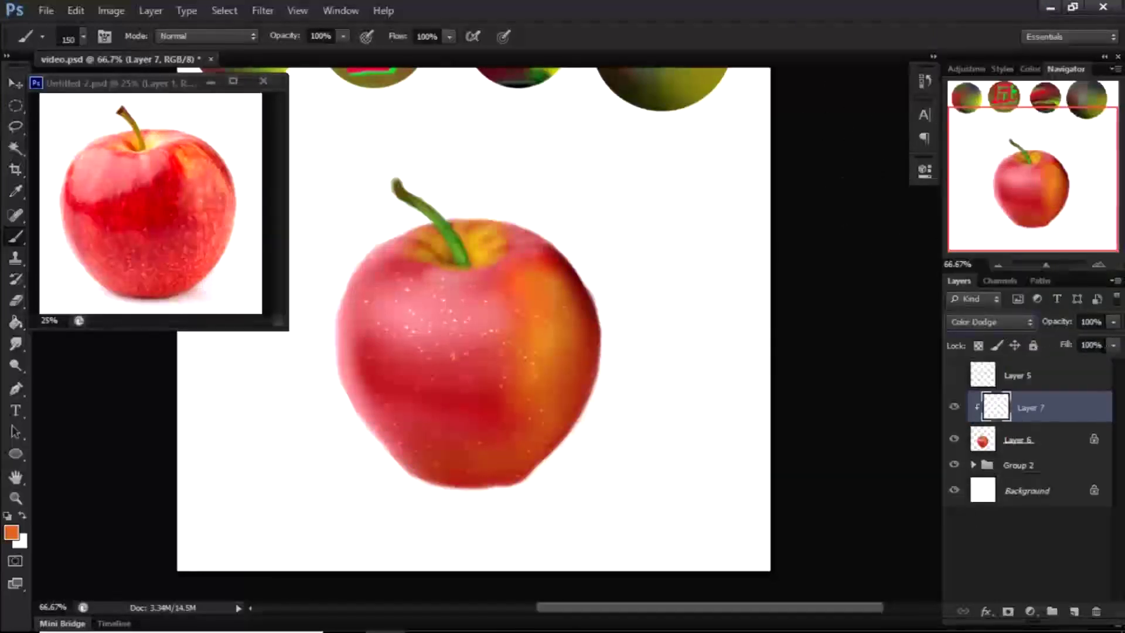
left_click(1113, 321)
mouse_move(1113, 339)
left_mouse_down()
mouse_move(1057, 341)
mouse_move(1071, 341)
left_mouse_up()
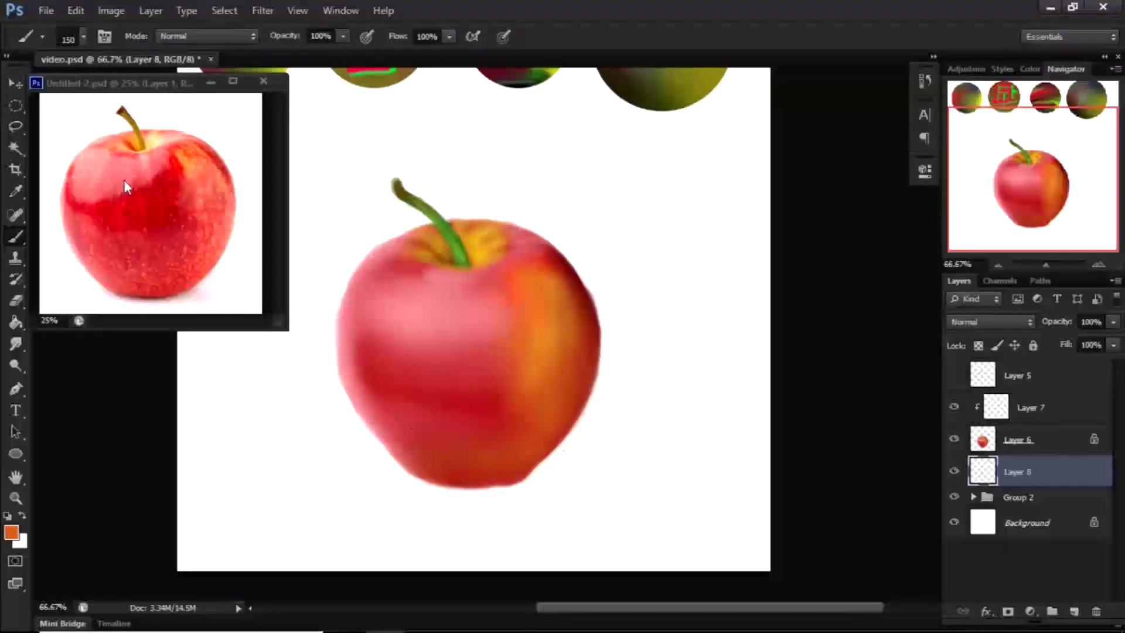
Step: Choose a soft round 150 px brush with 0% hardness for painting on Layer 8 beneath the apple
left_click(82, 35)
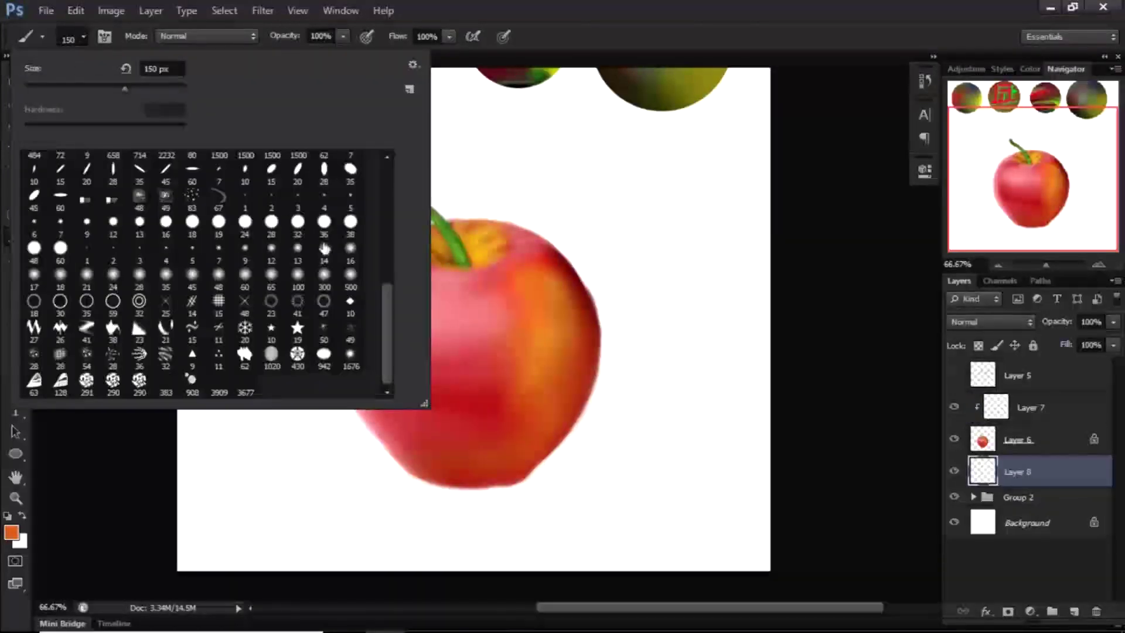
mouse_move(389, 297)
left_mouse_down()
mouse_move(389, 264)
mouse_move(271, 189)
left_mouse_up()
left_click(36, 155)
left_click(631, 35)
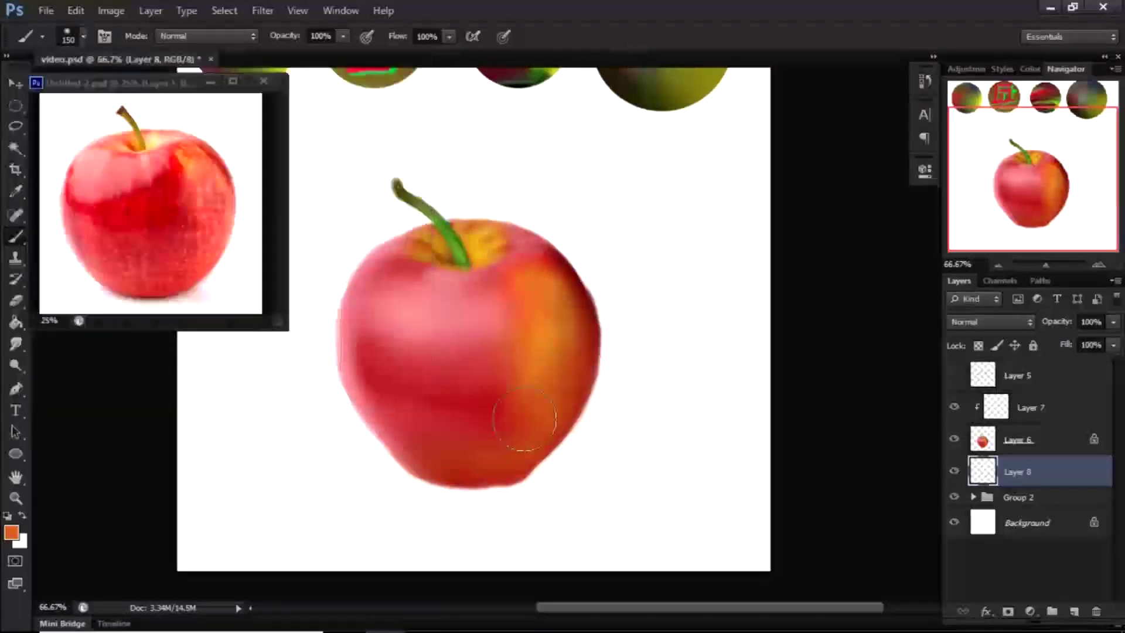
key("ctrl+plus")
left_click_drag(524, 419, 590, 352)
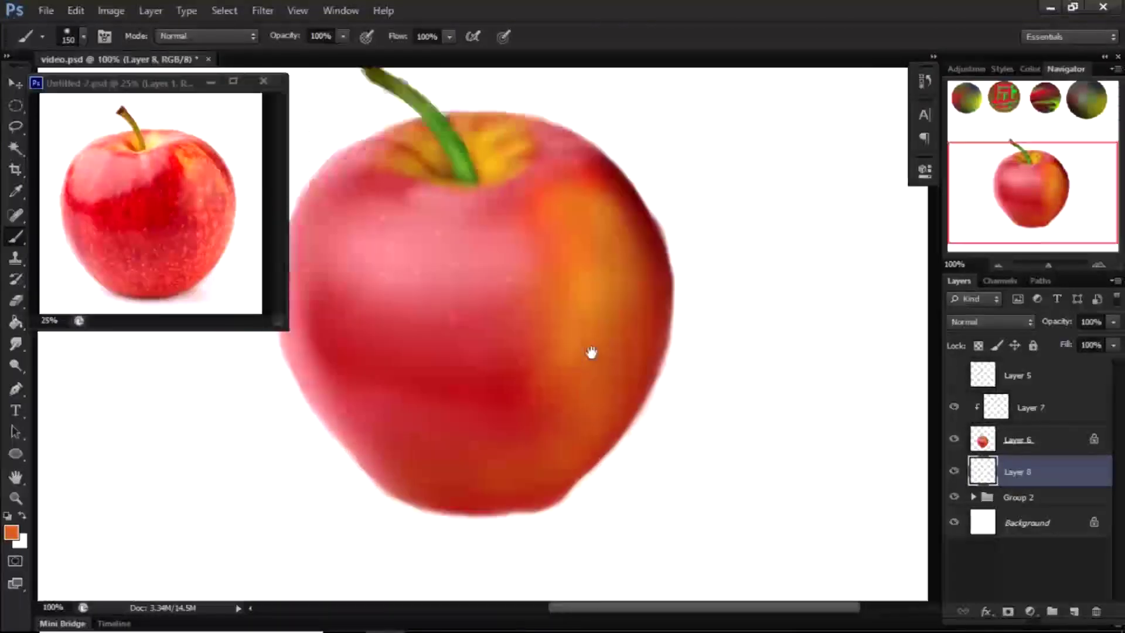
key("ctrl+minus")
key("ctrl+minus")
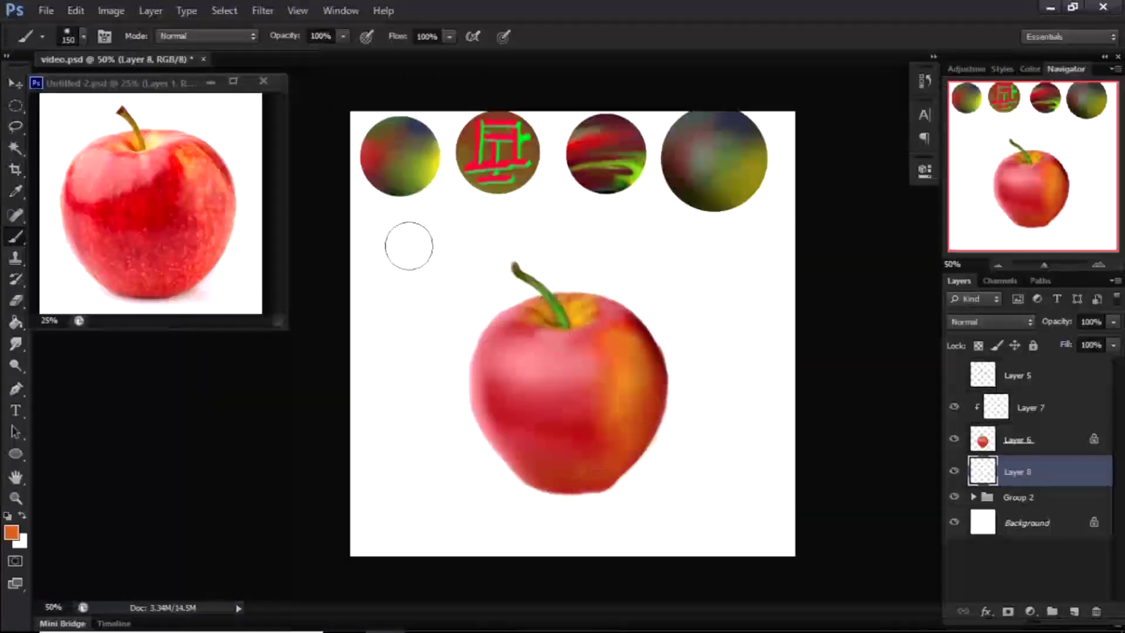
Step: Flatten the soft round brush tip into a horizontal ellipse with 28% roundness
left_click(84, 35)
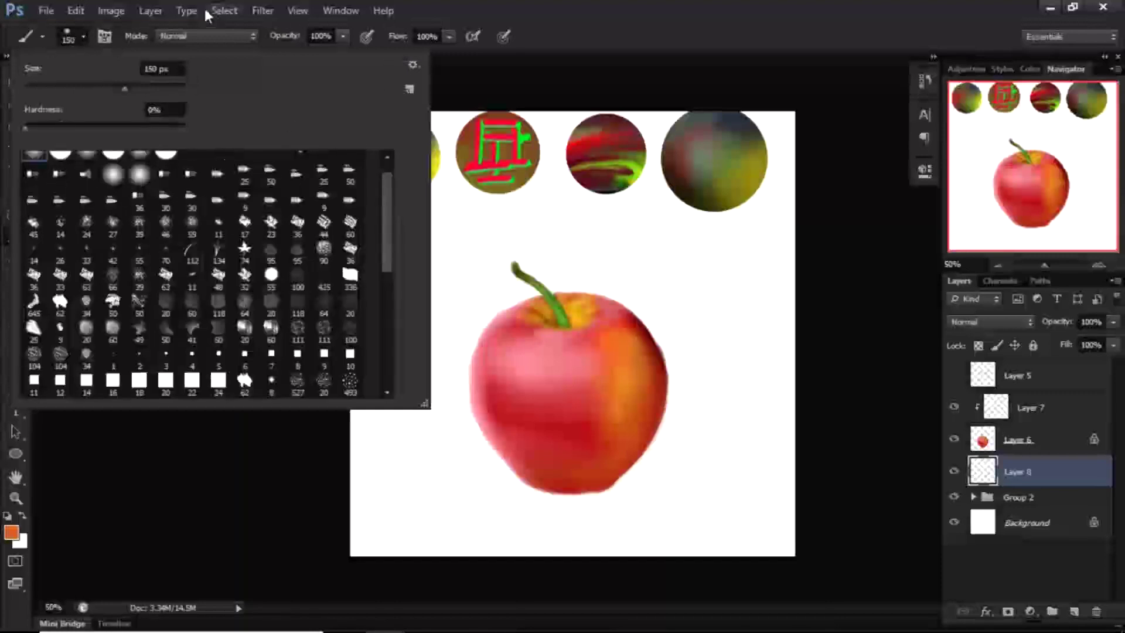
left_click(106, 34)
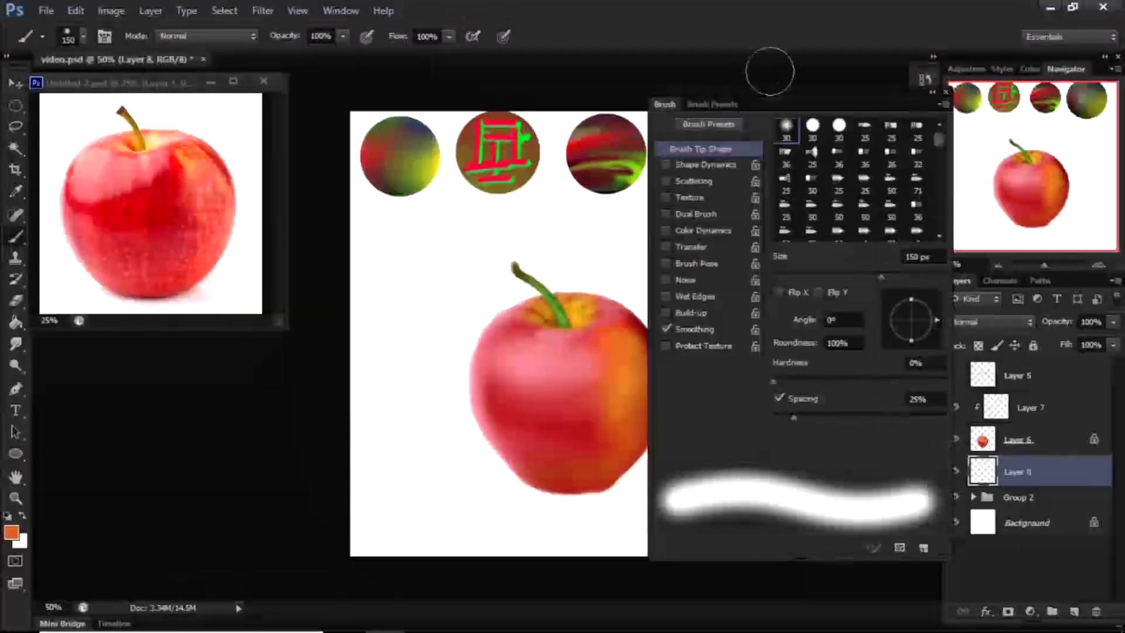
mouse_move(783, 92)
left_mouse_down()
mouse_move(382, 192)
mouse_move(94, 153)
mouse_move(343, 227)
mouse_move(170, 118)
left_mouse_up()
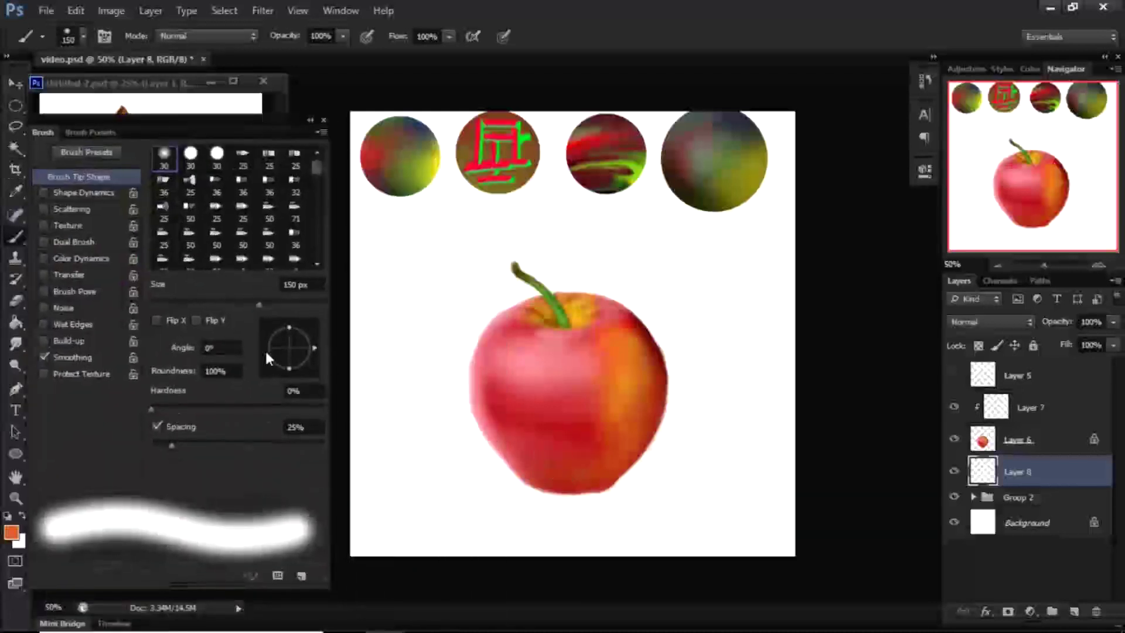
left_click_drag(289, 367, 284, 351)
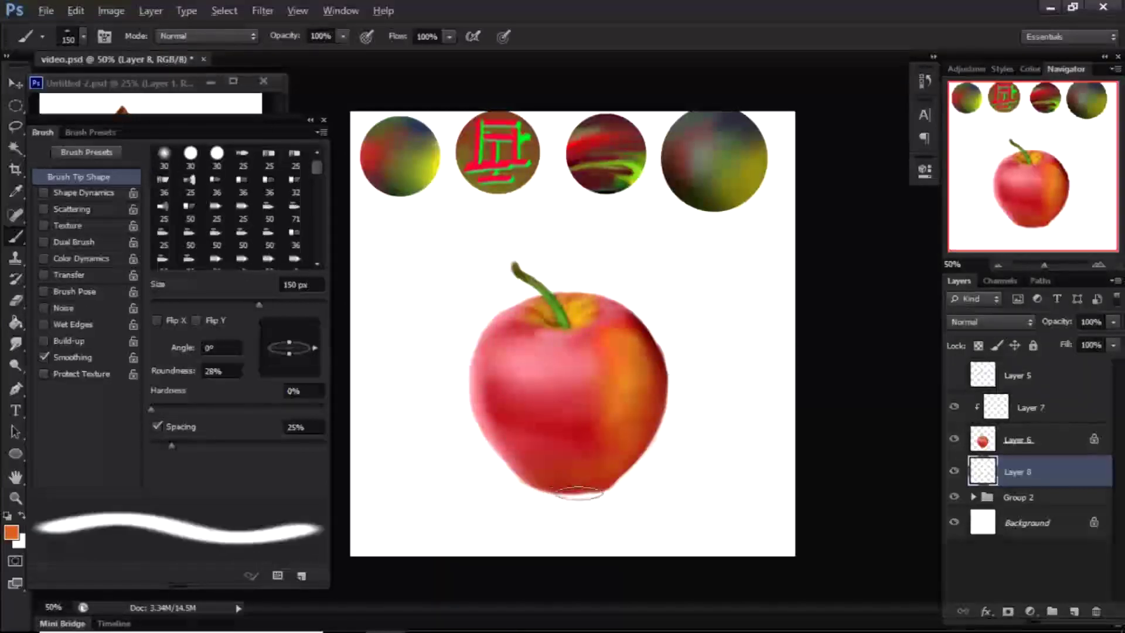
Step: Sample dark red from the apple's base and paint a soft shadow under it on Layer 8 with the brush at 400 px
left_click(578, 484, "alt")
key("bracketright")
key("bracketright")
key("bracketright")
key("bracketright")
key("bracketright")
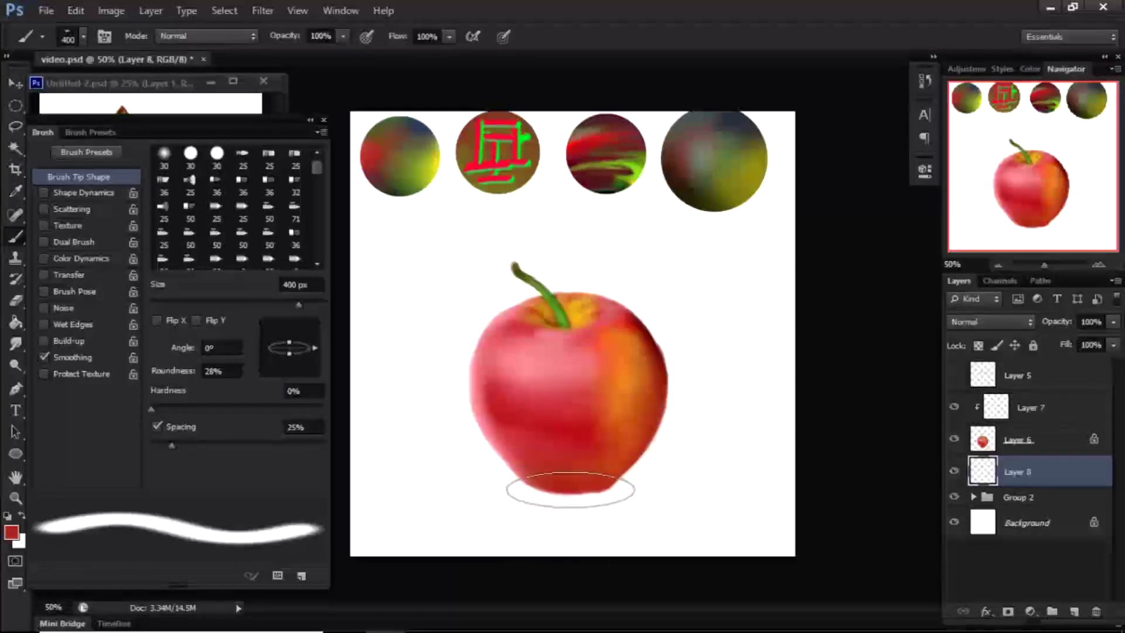
left_click(570, 489)
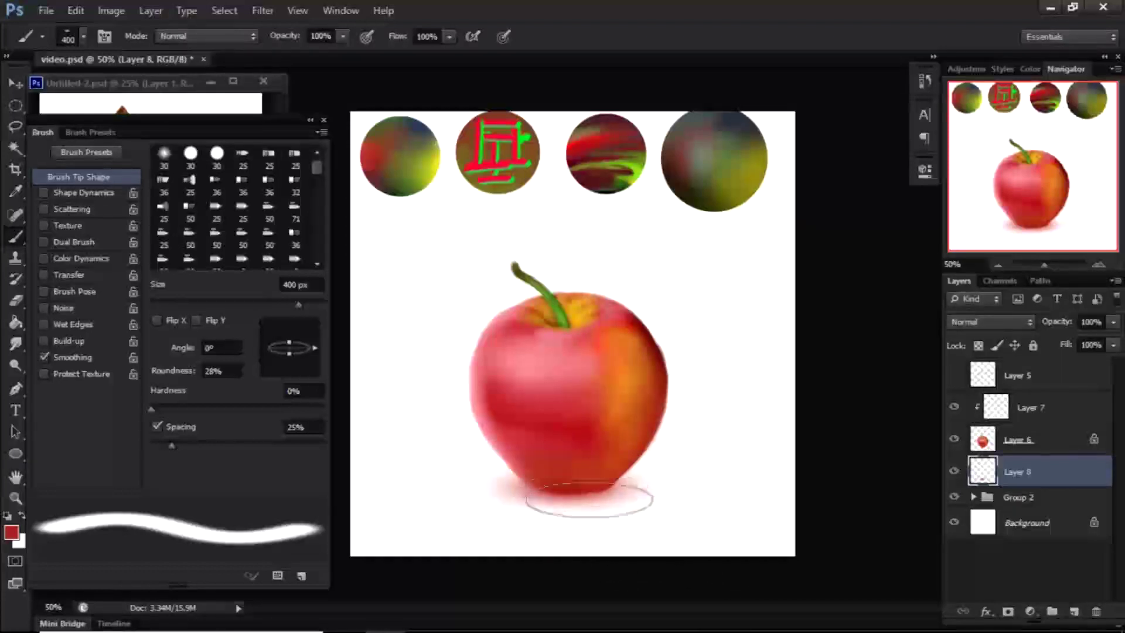
key("bracketleft")
Step: Add a clipped Multiply layer above Layer 7 and shade the apple in muted red with a soft 500 px brush
left_click(1031, 408)
left_click(1074, 612)
key("bracketright")
key("bracketright")
key("bracketright")
key("bracketright")
left_click(164, 253)
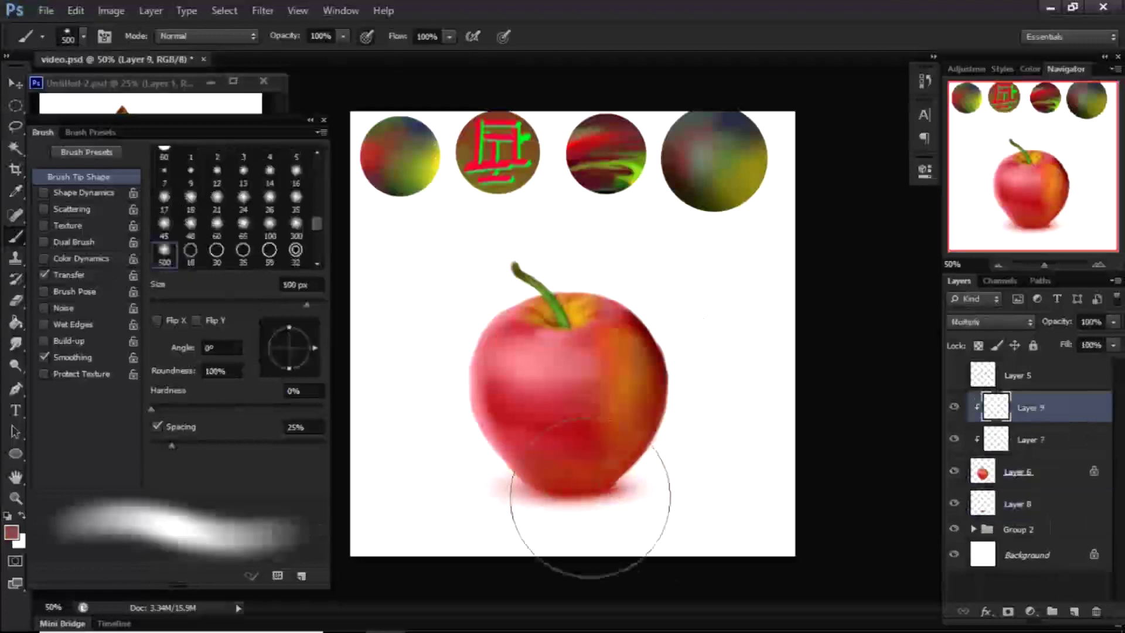
Step: Add a clipped Screen layer above Layer 9 and brush soft muted light onto the apple with 1% brush spacing
key("ctrl+shift+alt+n")
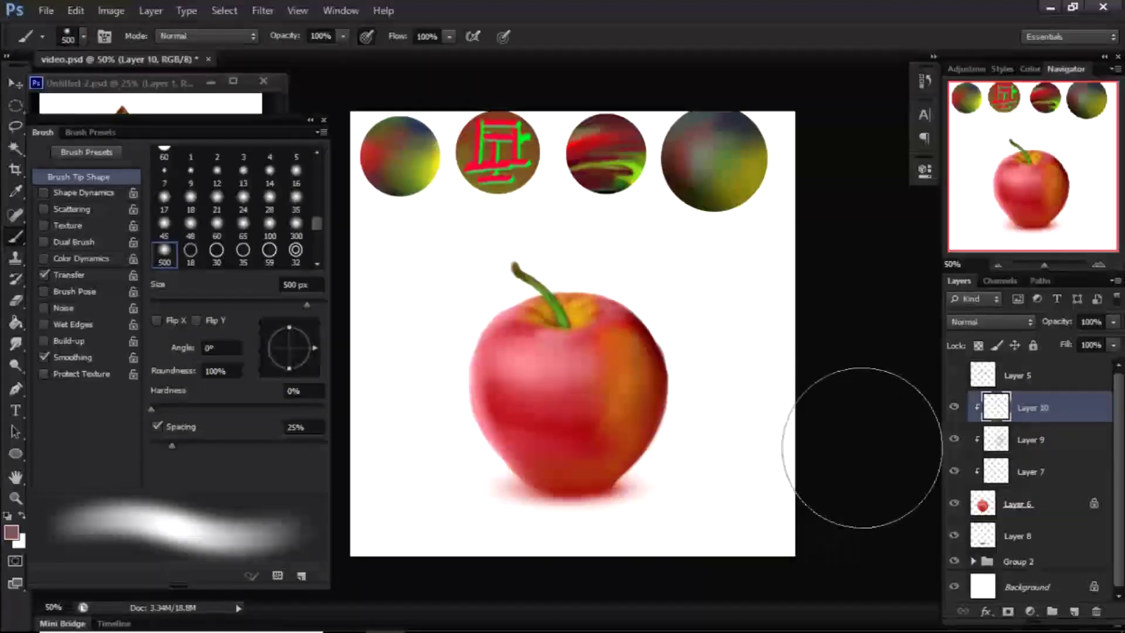
left_click_drag(172, 446, 151, 445)
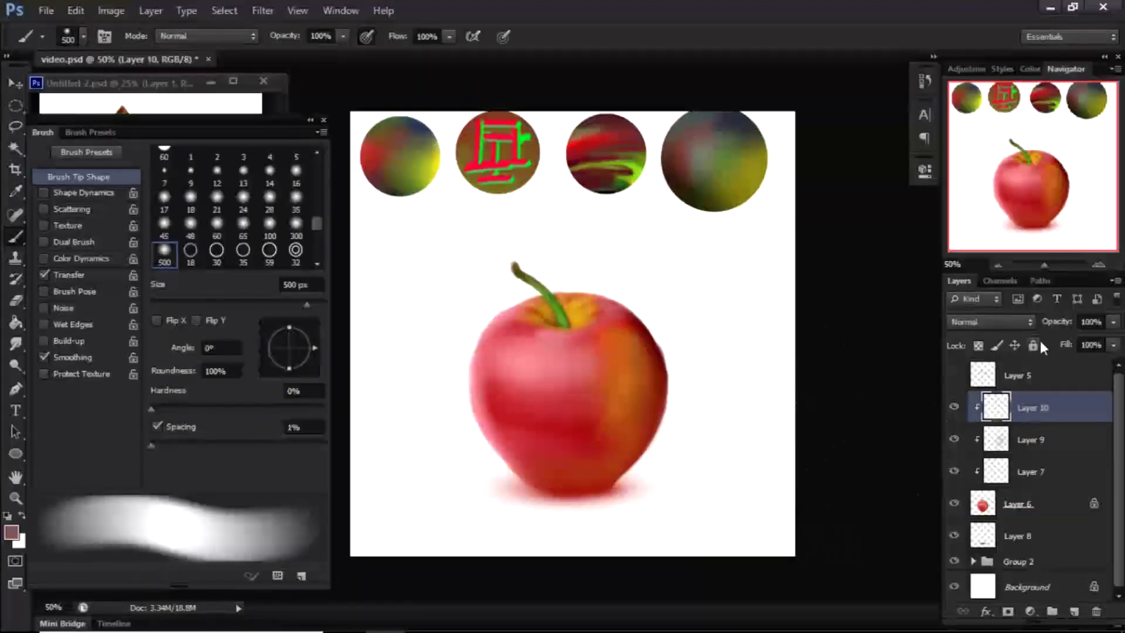
left_click(990, 321)
left_click(971, 208)
left_click(1003, 323)
left_click(978, 141)
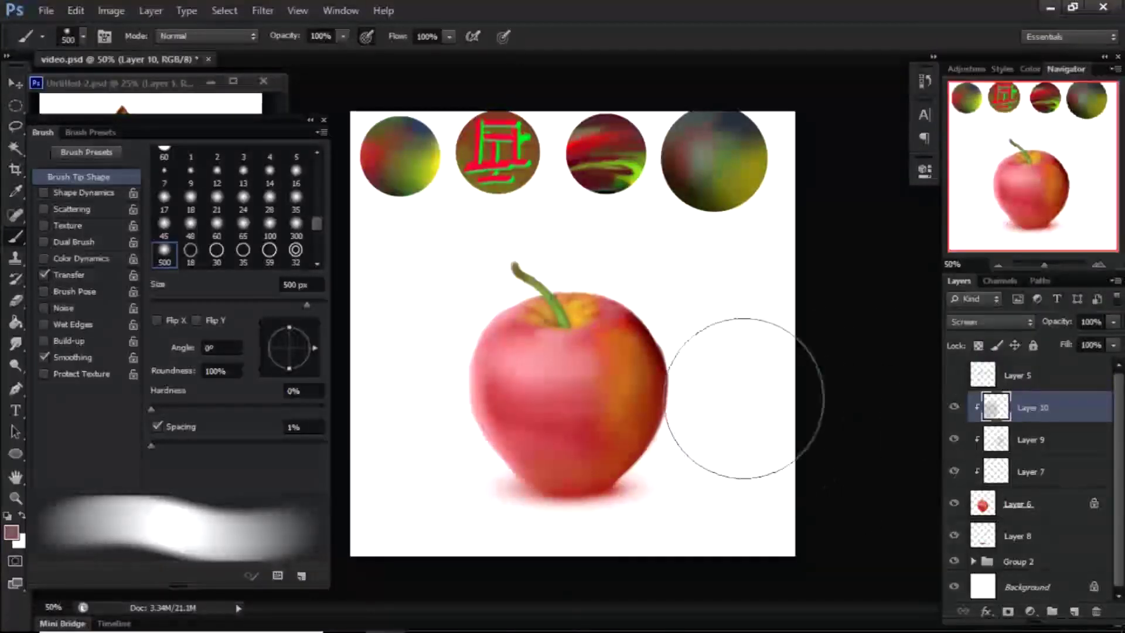